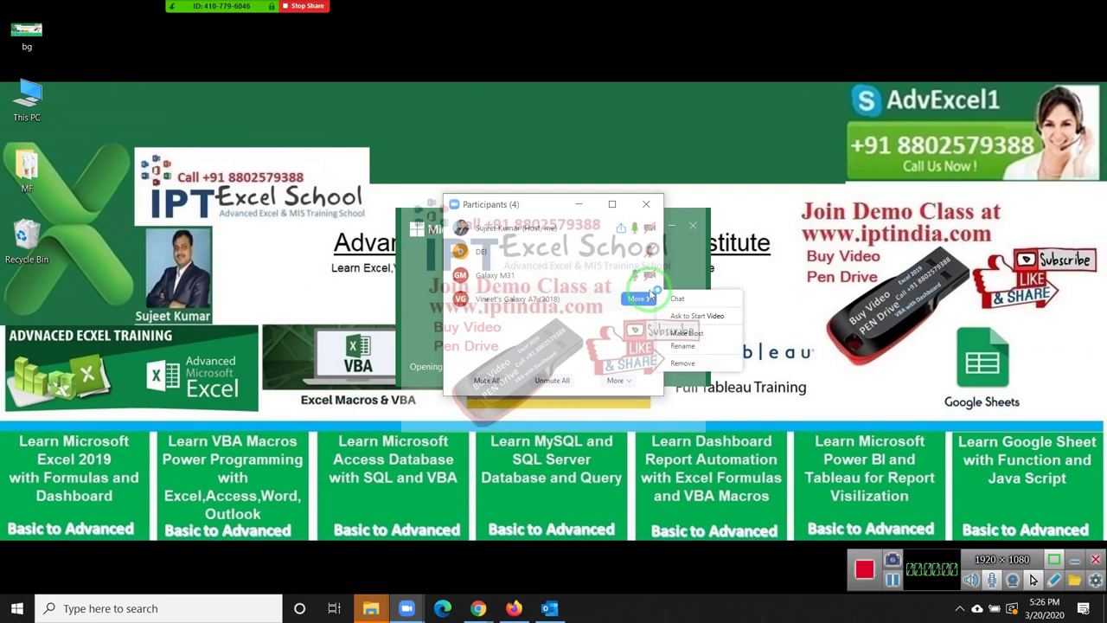
Close the Zoom Participants window so the Excel start screen is left showing.
{"action": "left_click", "coordinate": [666, 232]}
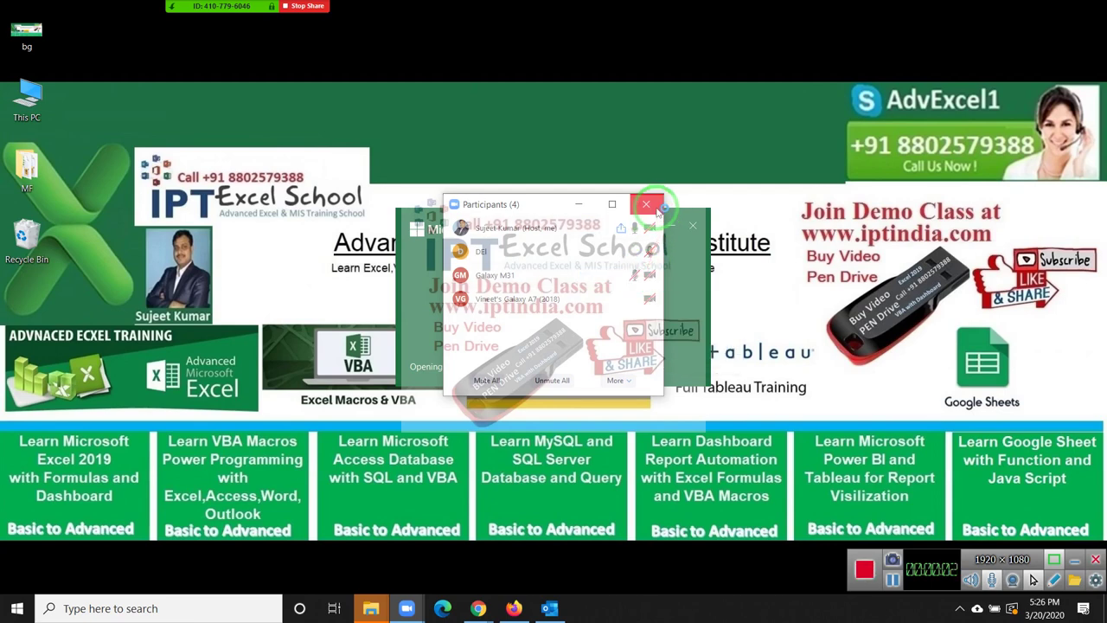
{"action": "left_click", "coordinate": [646, 204]}
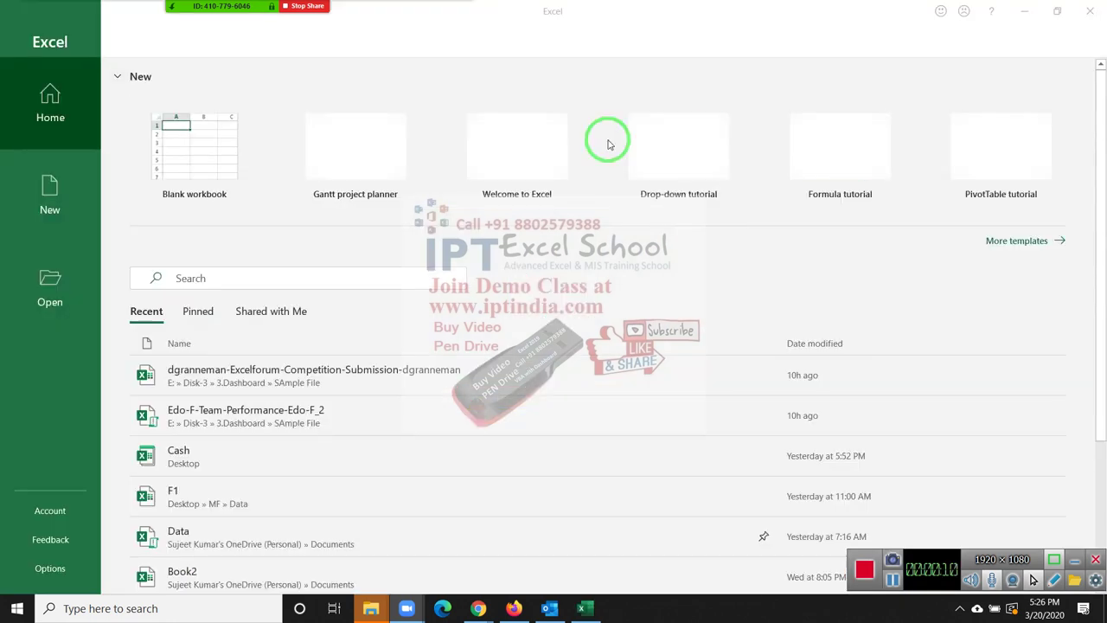
Create a blank workbook, Book1, and zoom in on the Sheet1 grid.
{"action": "left_click", "coordinate": [173, 126]}
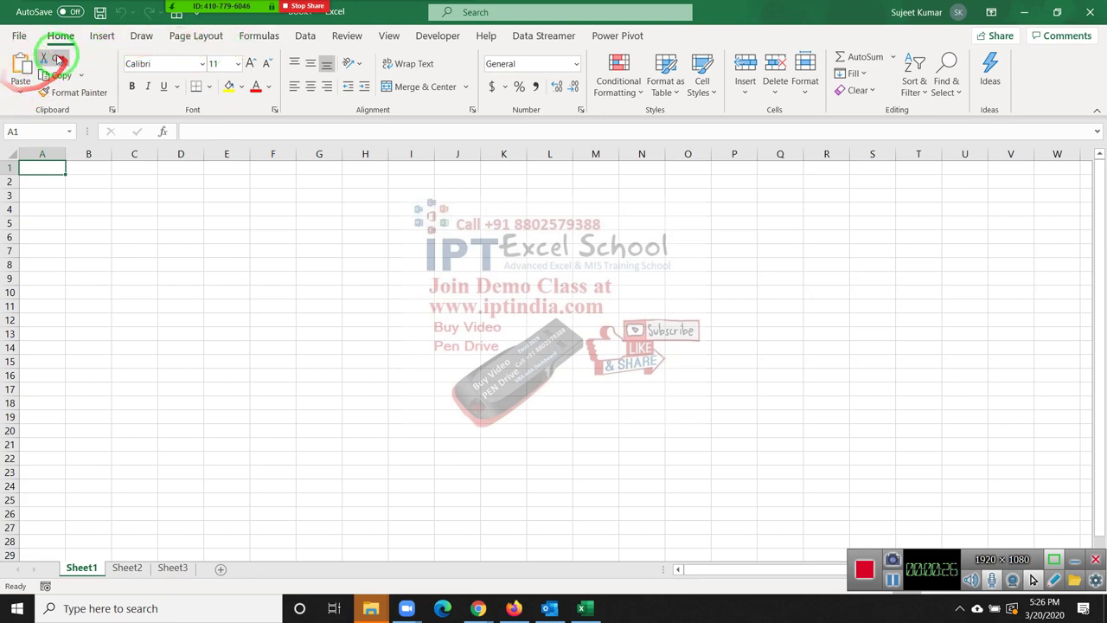
{"action": "left_click", "coordinate": [19, 35]}
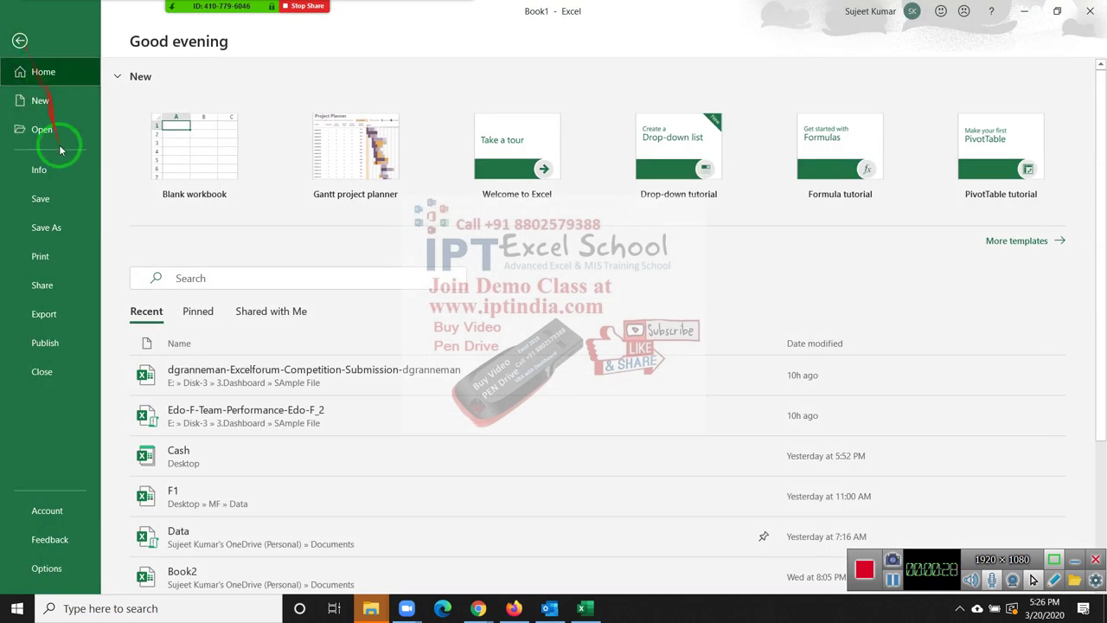
{"action": "left_click", "coordinate": [19, 41]}
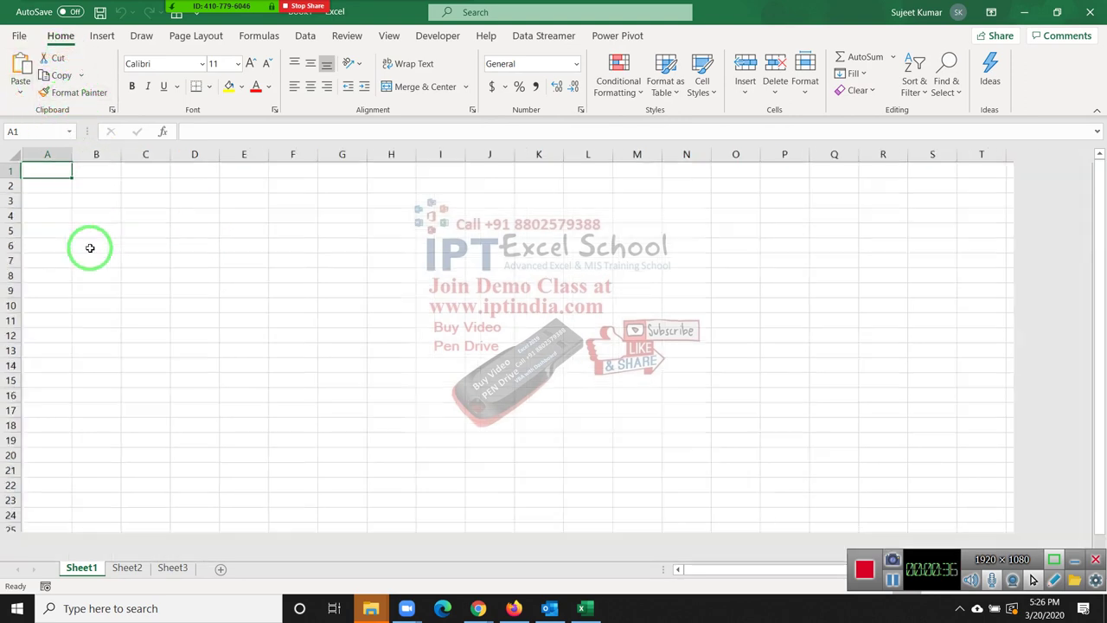
{"action": "scroll", "coordinate": [90, 248], "scroll_direction": "up", "scroll_amount": 5, "text": "ctrl"}
{"action": "scroll", "coordinate": [90, 249], "scroll_direction": "up", "scroll_amount": 1, "text": "ctrl"}
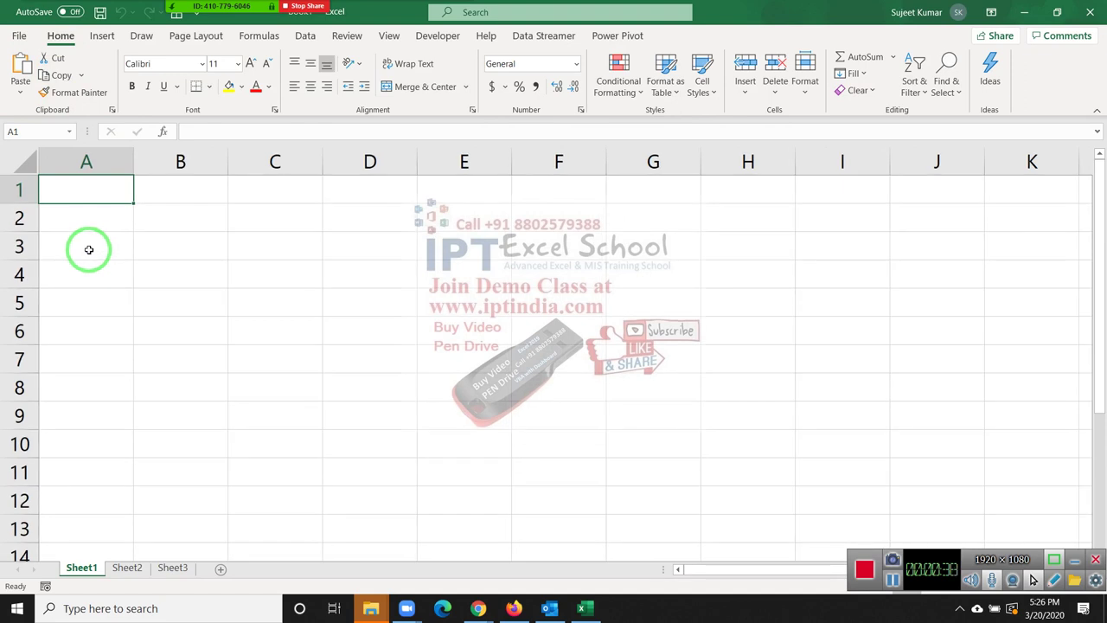
Type the headers Name, Roll and Marks into A1:C1.
{"action": "type", "text": "Name"}
{"action": "key", "text": "Tab"}
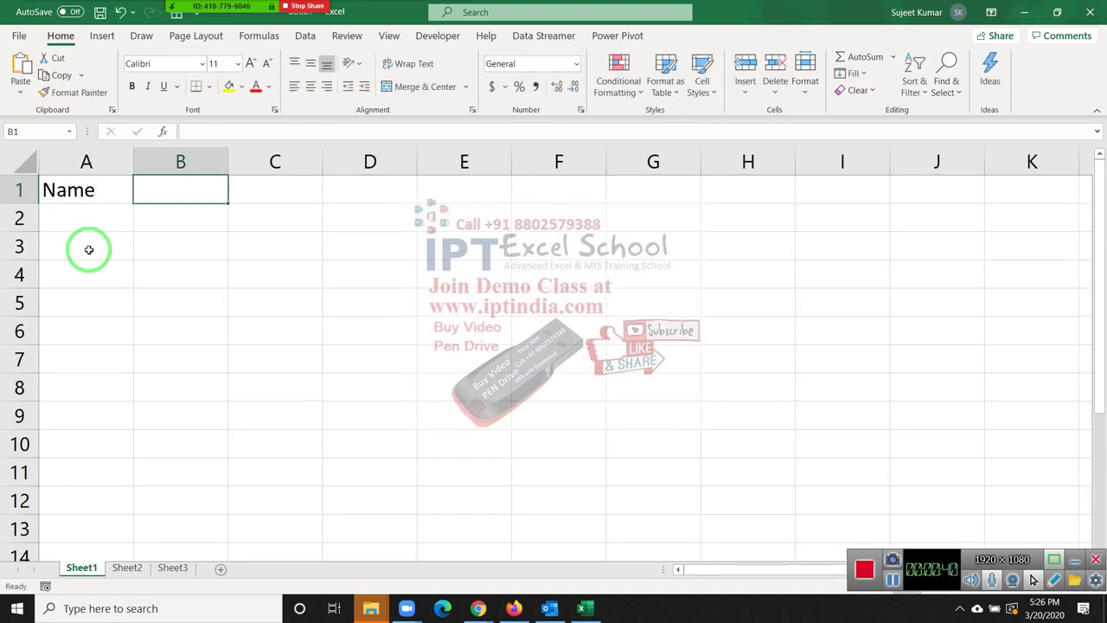
{"action": "type", "text": "Roll"}
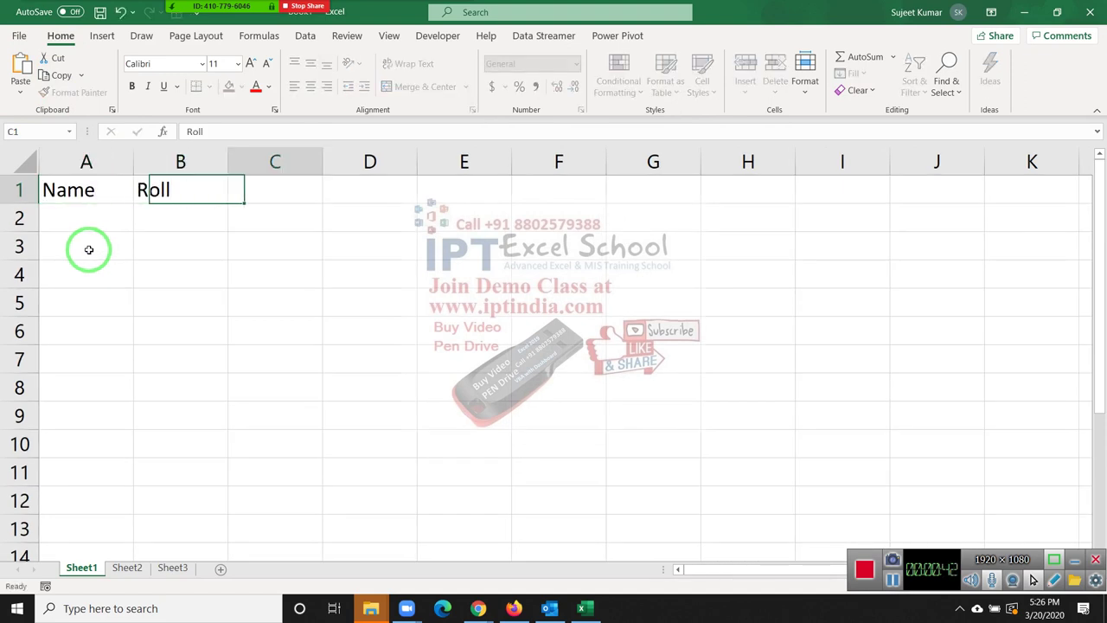
{"action": "key", "text": "Tab"}
{"action": "type", "text": "Marks"}
{"action": "key", "text": "Return"}
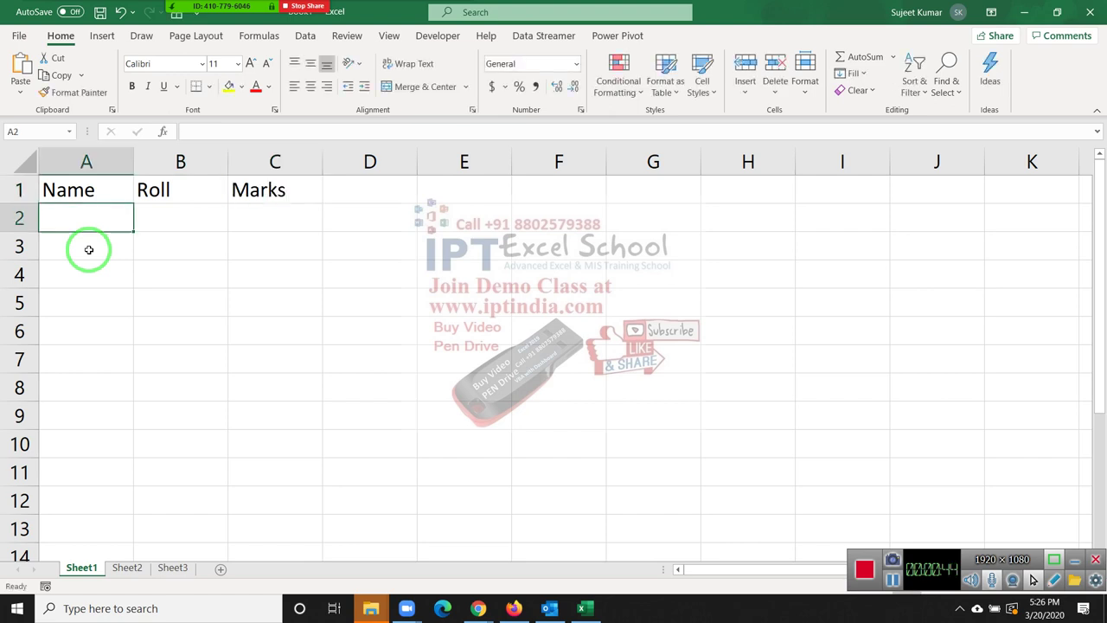
Enter the first student name, Puja, in cell A2.
{"action": "type", "text": "Puja"}
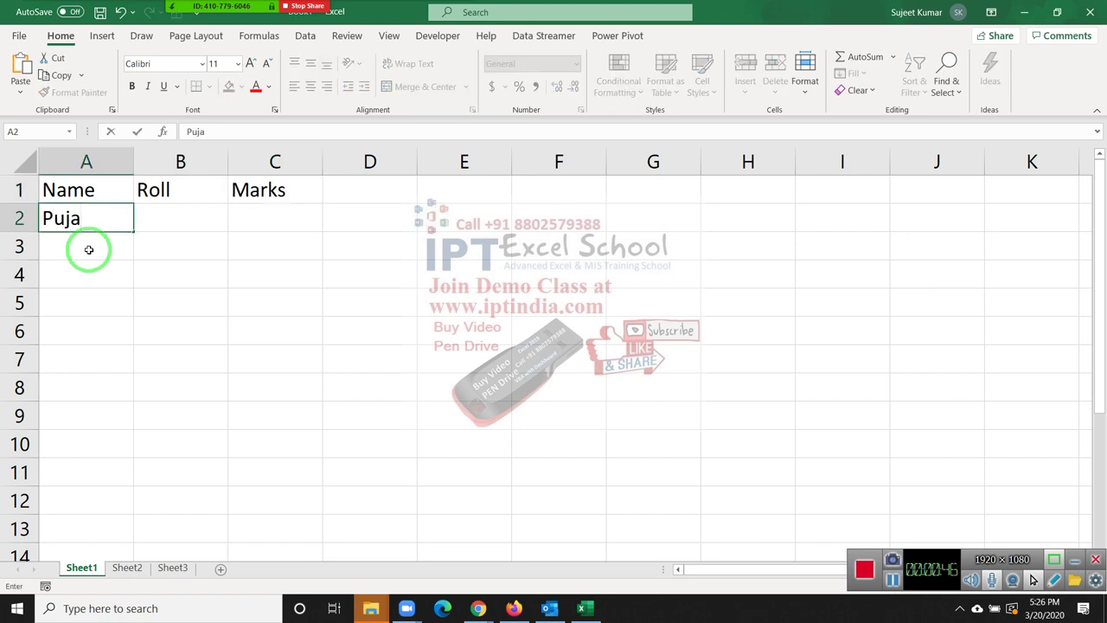
{"action": "left_click", "coordinate": [89, 249]}
{"action": "left_click", "coordinate": [99, 217]}
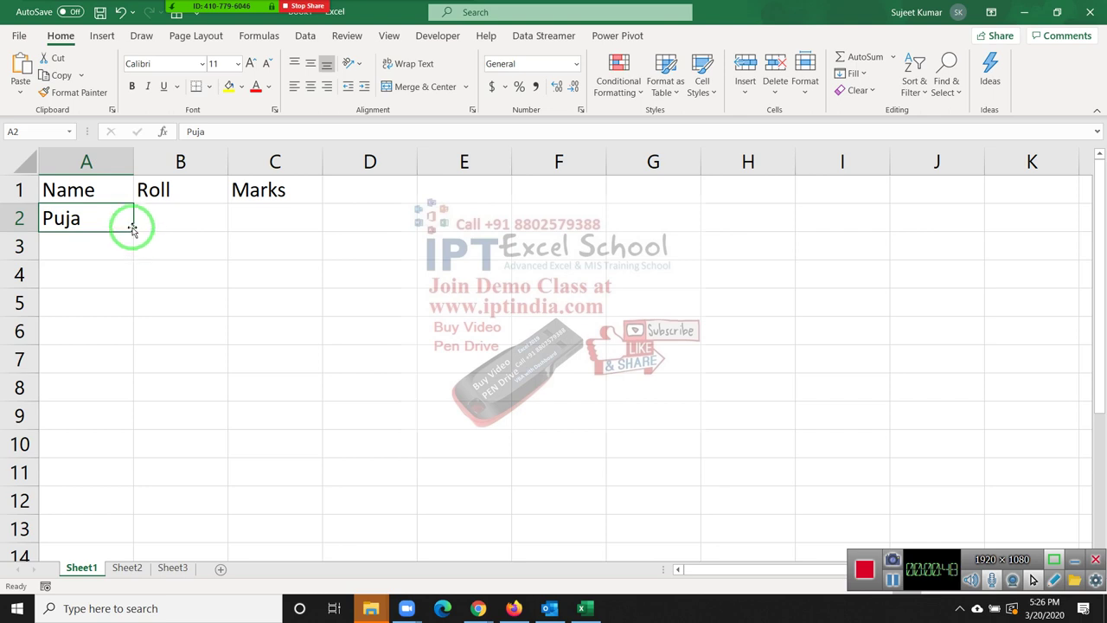
{"action": "left_click_drag", "start_coordinate": [131, 227], "coordinate": [129, 389]}
{"action": "key", "text": "ctrl+z"}
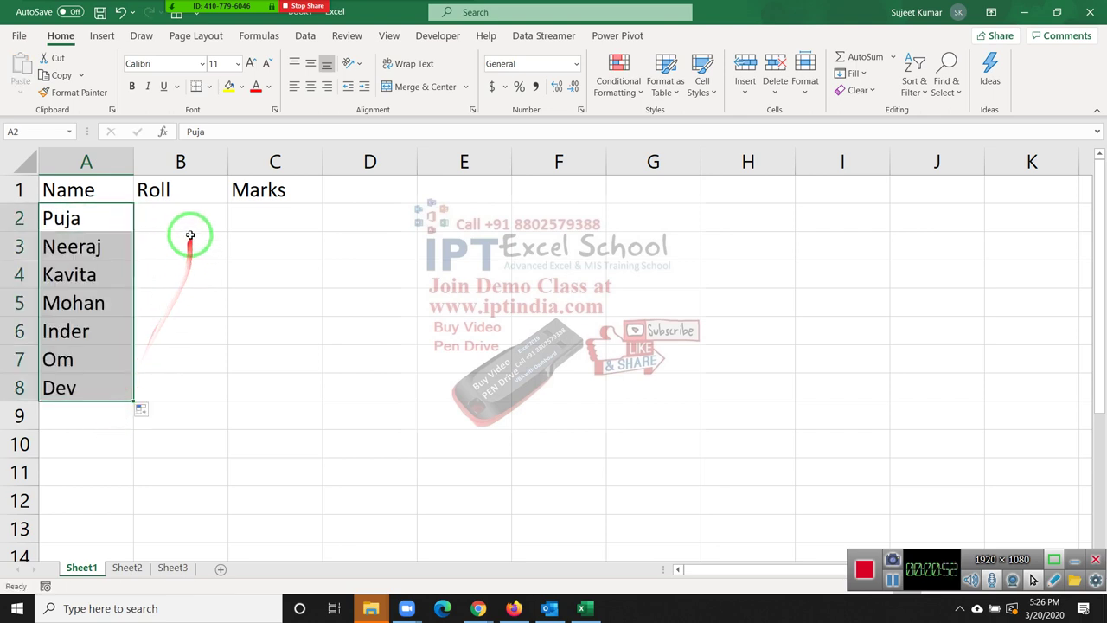
Put roll number 1 in B2 and the formula =B2+1 in B3.
{"action": "left_click", "coordinate": [187, 210]}
{"action": "type", "text": "1"}
{"action": "key", "text": "Return"}
{"action": "type", "text": "2"}
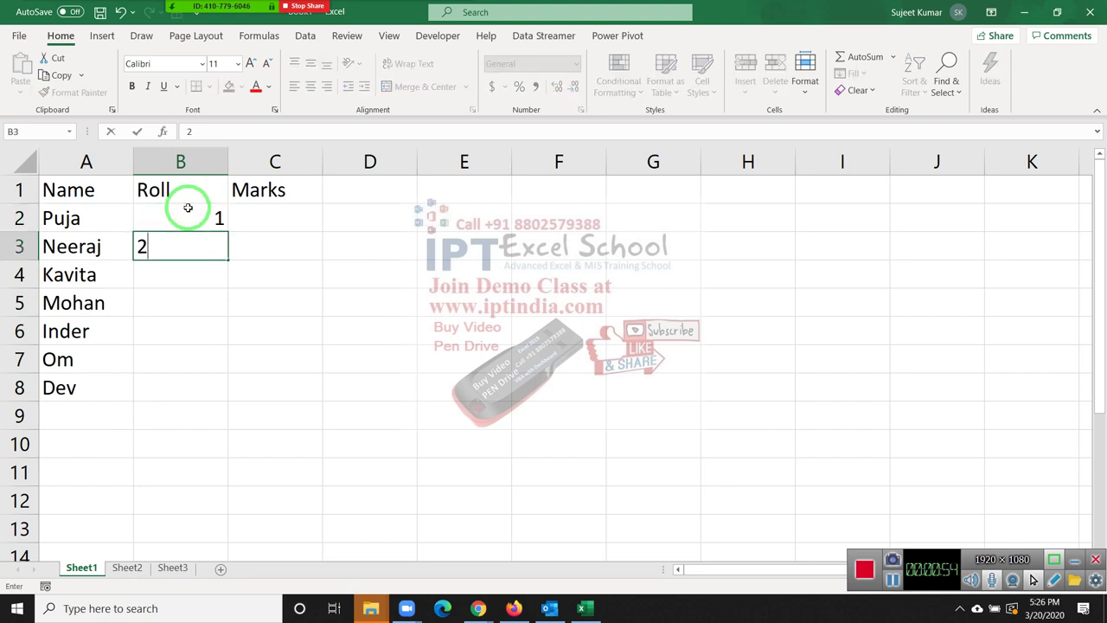
{"action": "key", "text": "Escape"}
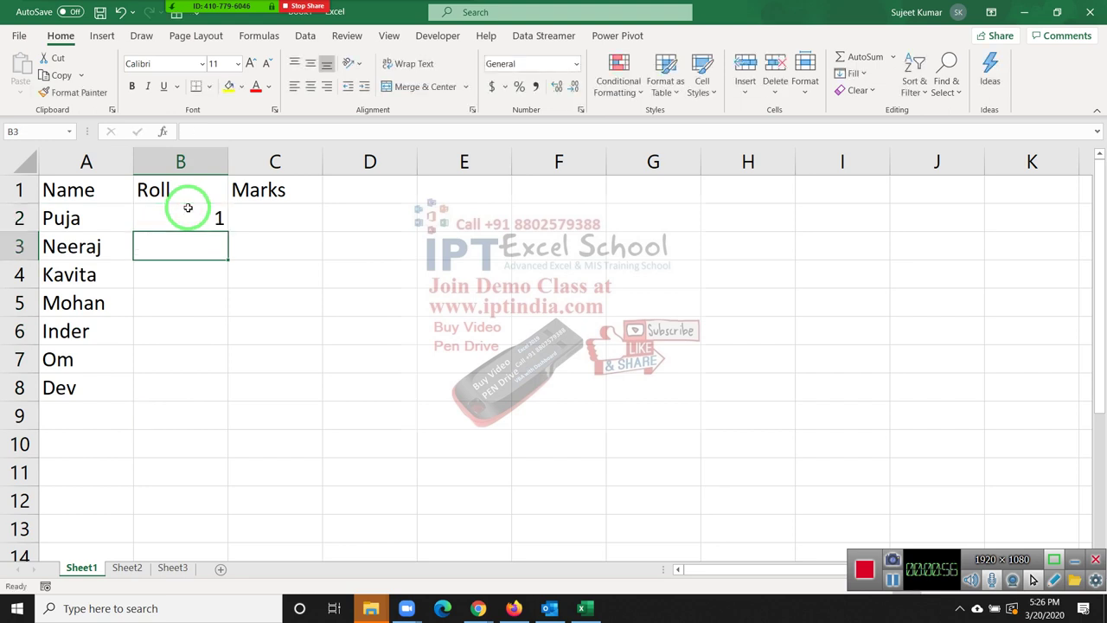
{"action": "type", "text": "="}
{"action": "left_click", "coordinate": [188, 208]}
{"action": "type", "text": "+1"}
{"action": "key", "text": "Return"}
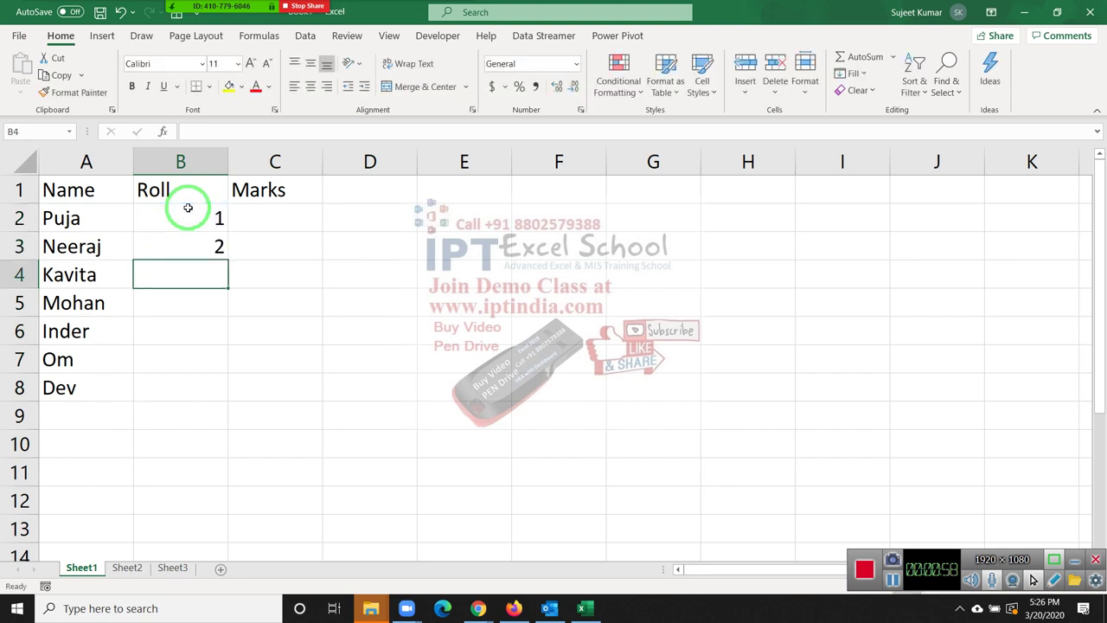
Fill the roll formula down B3:B8 for roll numbers up to 7, ending at C2.
{"action": "key", "text": "Left"}
{"action": "key", "text": "ctrl+Down"}
{"action": "key", "text": "Right"}
{"action": "key", "text": "ctrl+shift+Up"}
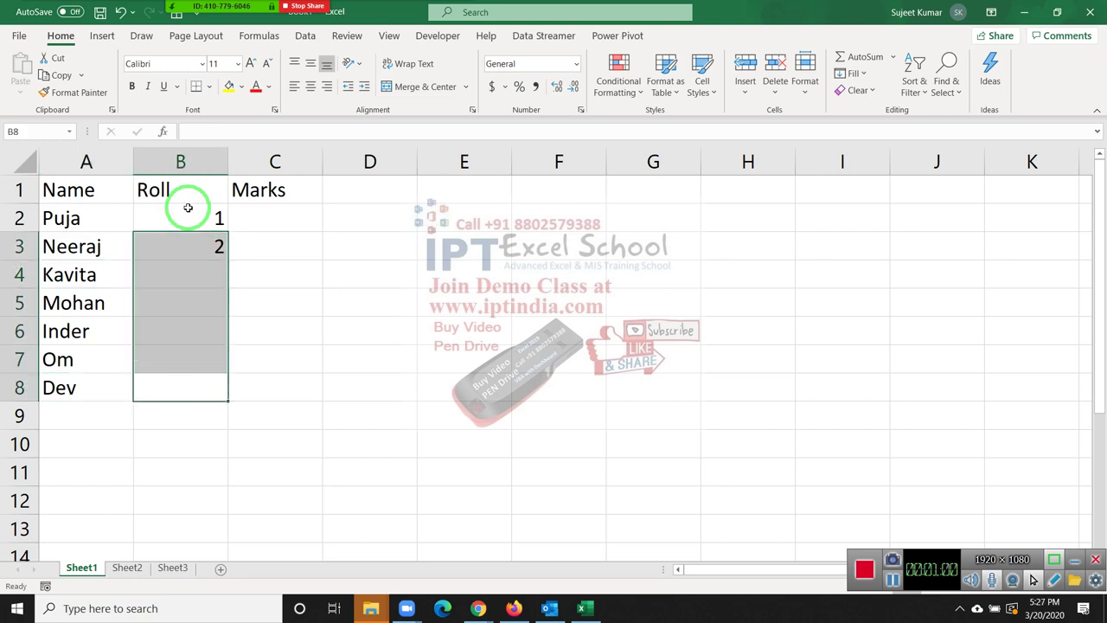
{"action": "key", "text": "ctrl+d"}
{"action": "key", "text": "Right"}
{"action": "key", "text": "ctrl+Up"}
{"action": "key", "text": "Down"}
Enter =RANDBETWEEN(10,90) in cell C2.
{"action": "type", "text": "=r"}
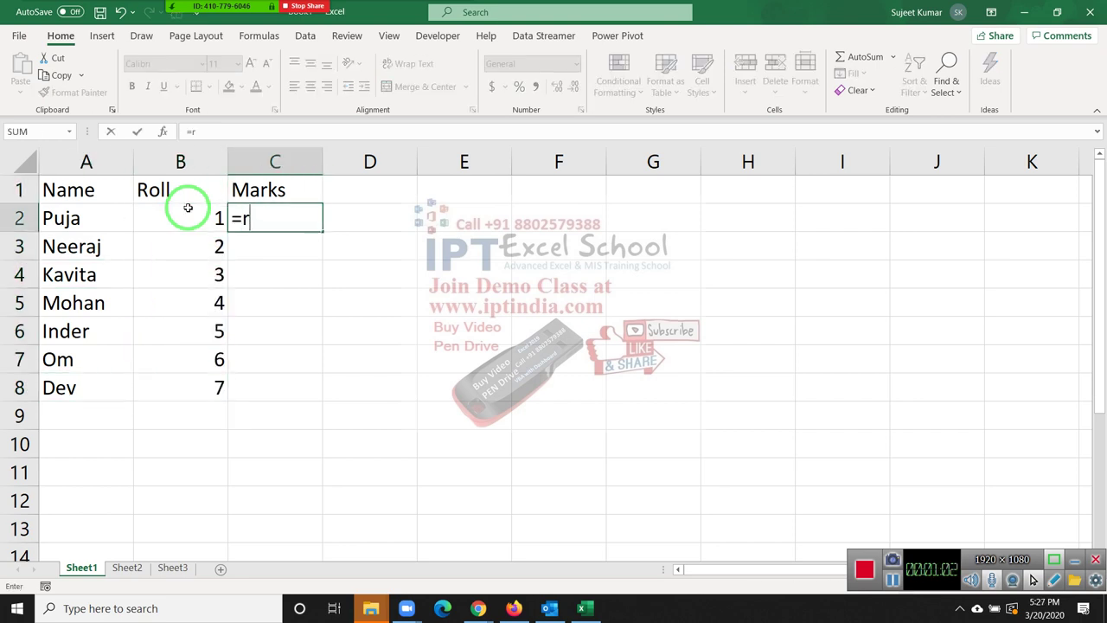
{"action": "type", "text": "a"}
{"action": "key", "text": "Down"}
{"action": "key", "text": "Down"}
{"action": "key", "text": "Down"}
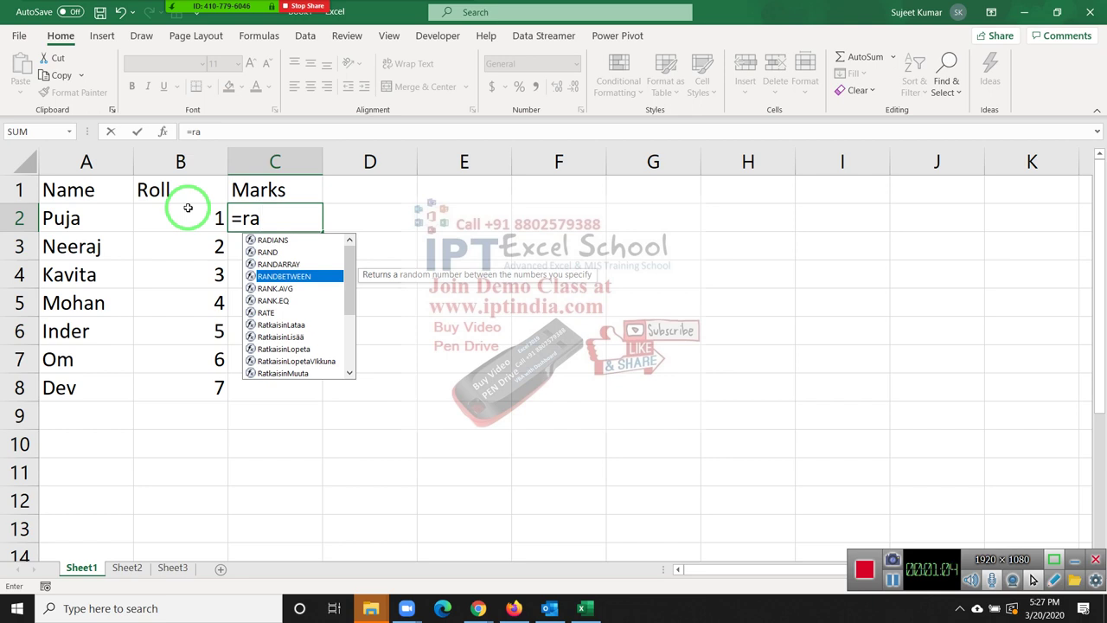
{"action": "key", "text": "Tab"}
{"action": "type", "text": "10,90"}
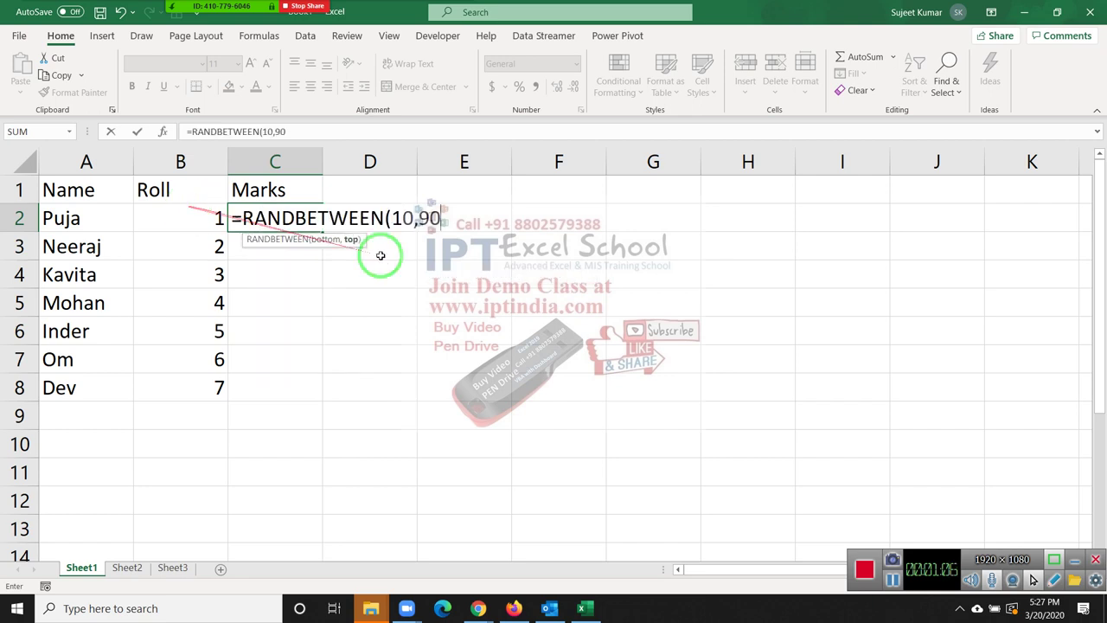
{"action": "key", "text": "Return"}
Fill the RANDBETWEEN formula down C2:C8 and check the formula in C2.
{"action": "key", "text": "Left"}
{"action": "key", "text": "ctrl+Down"}
{"action": "key", "text": "Right"}
{"action": "key", "text": "ctrl+shift+Up"}
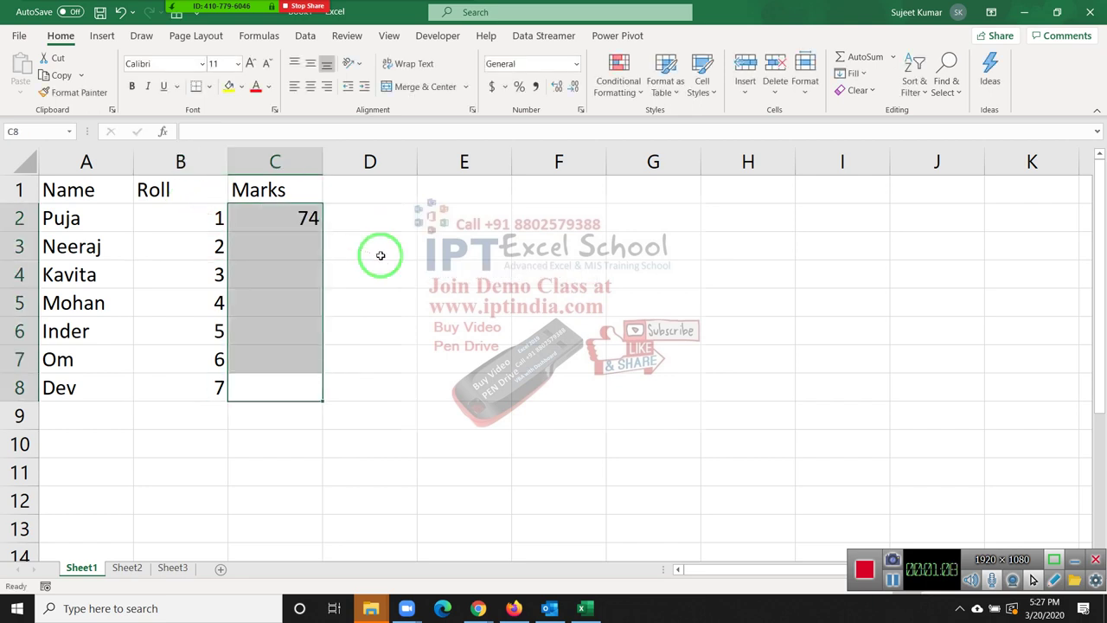
{"action": "key", "text": "ctrl+d"}
{"action": "key", "text": "ctrl+q"}
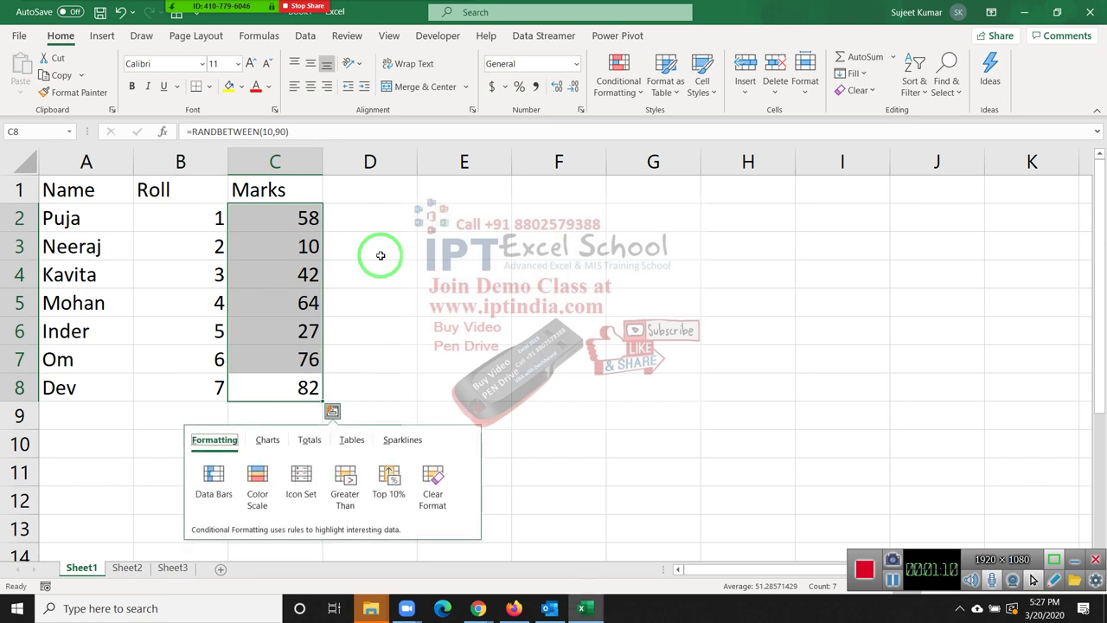
{"action": "key", "text": "Escape"}
{"action": "key", "text": "Up"}
{"action": "key", "text": "Up"}
{"action": "key", "text": "Up"}
{"action": "key", "text": "Up"}
{"action": "key", "text": "Up"}
{"action": "key", "text": "Up"}
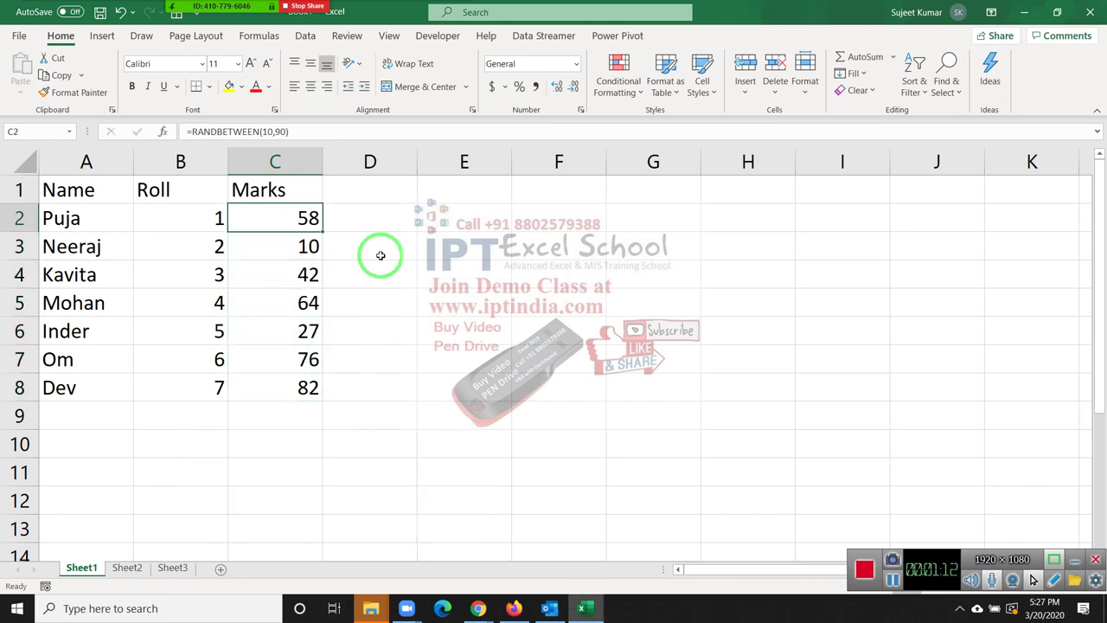
{"action": "key", "text": "F2"}
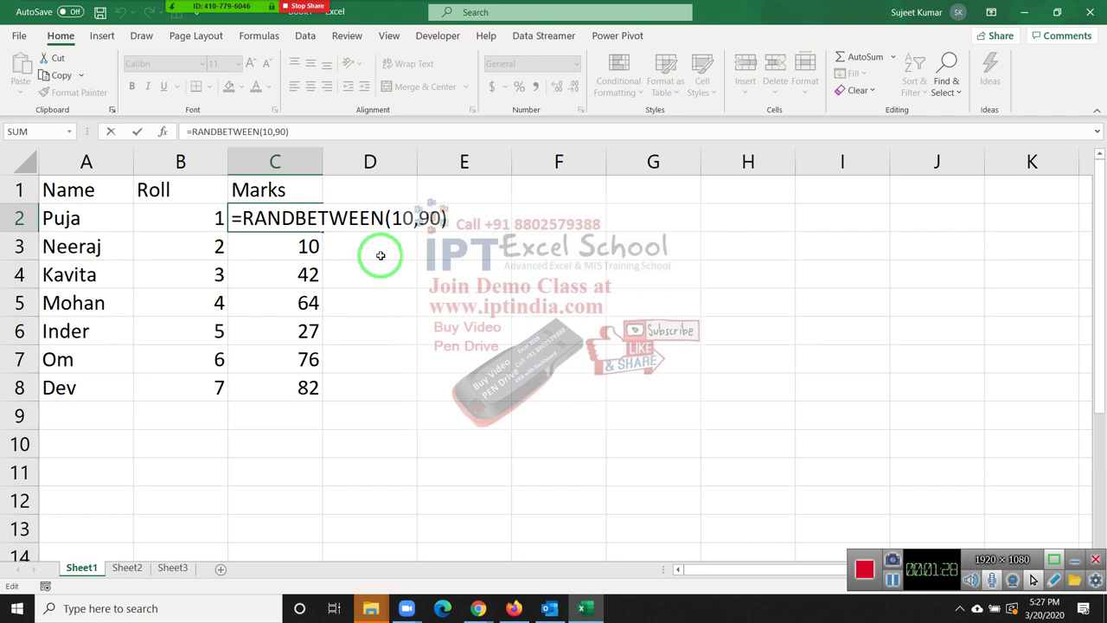
Add All Borders to every cell of the table A1:C8.
{"action": "key", "text": "ctrl+Return"}
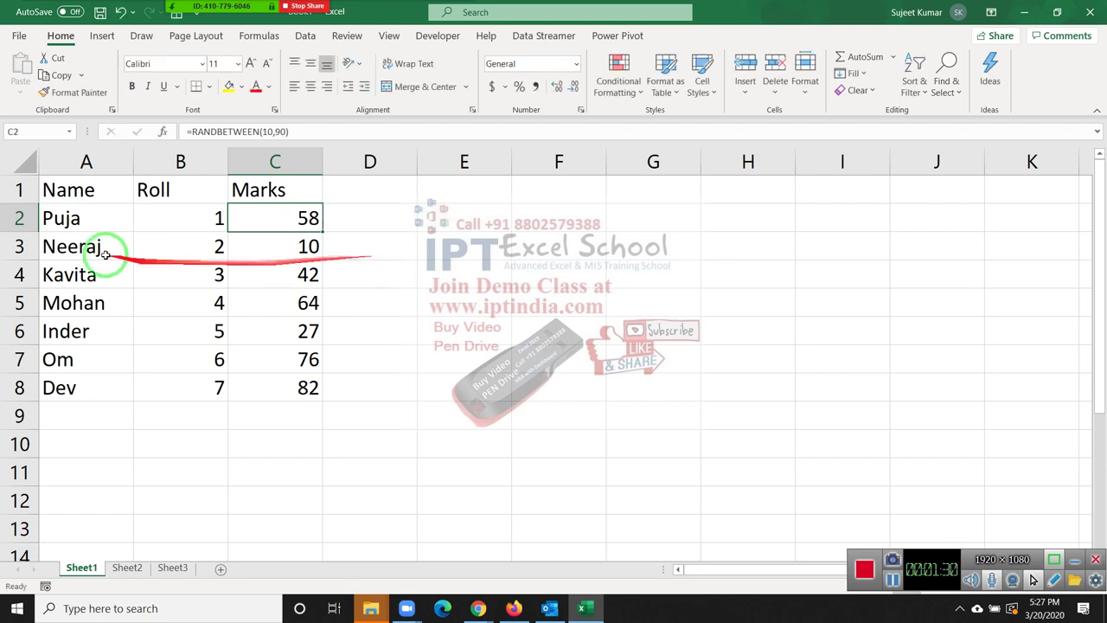
{"action": "mouse_move", "coordinate": [86, 192]}
{"action": "left_mouse_down"}
{"action": "mouse_move", "coordinate": [288, 377]}
{"action": "mouse_move", "coordinate": [281, 386]}
{"action": "left_mouse_up"}
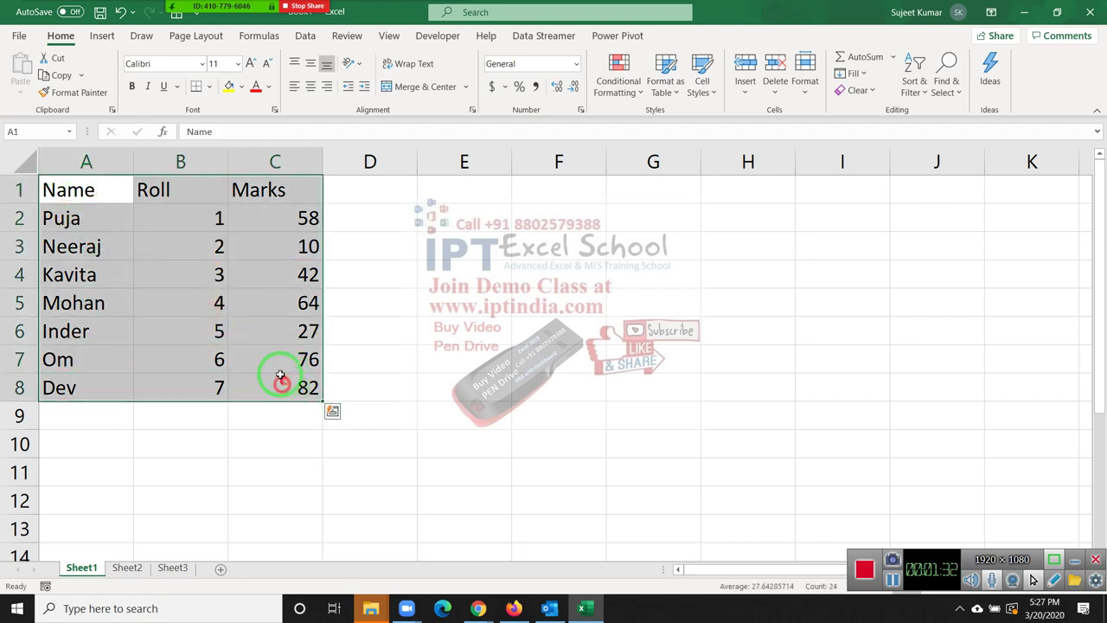
{"action": "left_click", "coordinate": [215, 87]}
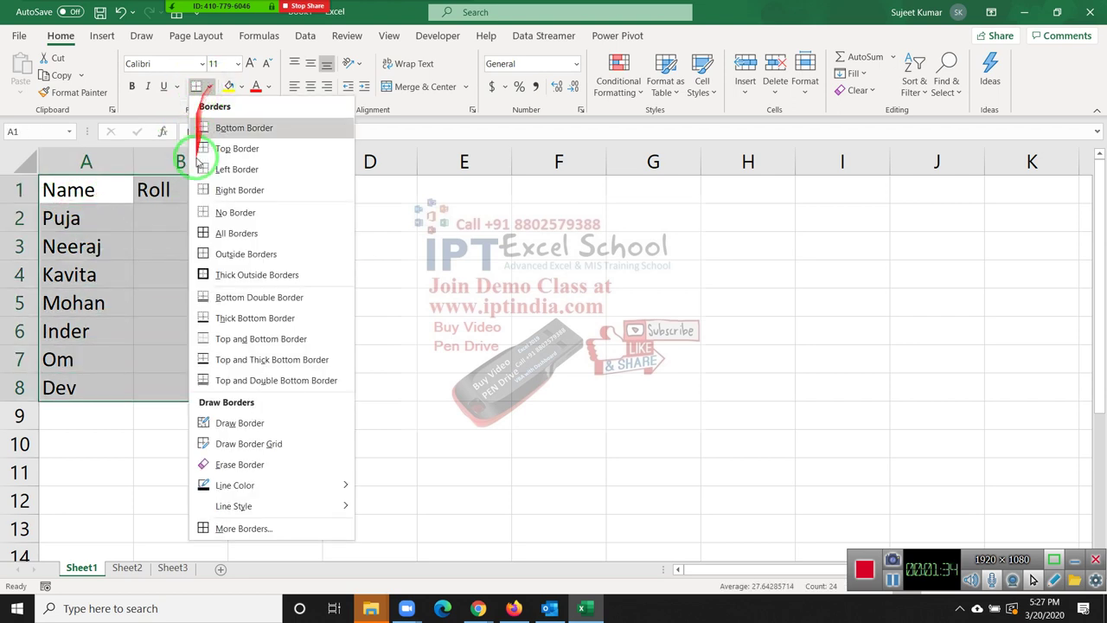
{"action": "left_click", "coordinate": [207, 232]}
{"action": "left_click", "coordinate": [521, 274]}
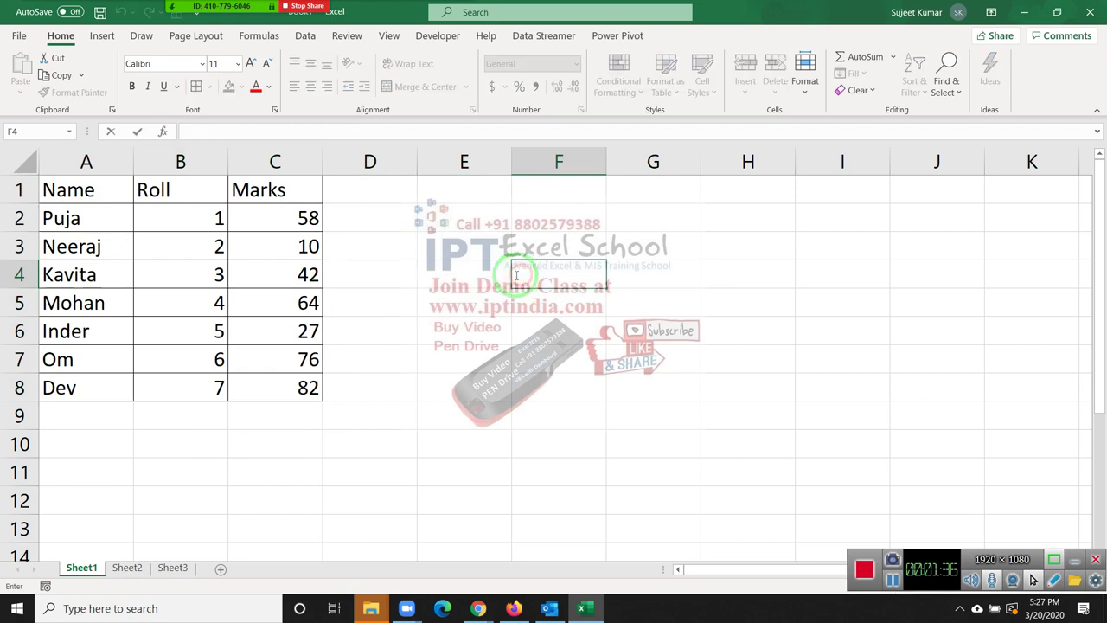
Recalculate the marks with F9 and give A1:C8 a light blue fill.
{"action": "key", "text": "F9"}
{"action": "left_click", "coordinate": [99, 192]}
{"action": "left_click_drag", "start_coordinate": [136, 213], "coordinate": [289, 374]}
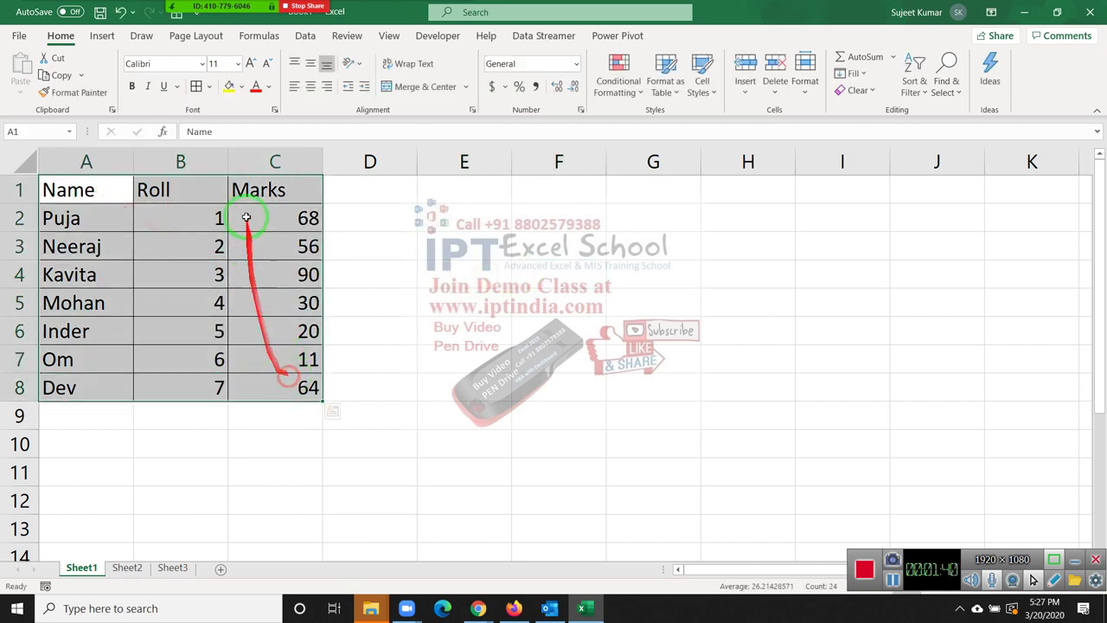
{"action": "left_click", "coordinate": [241, 86]}
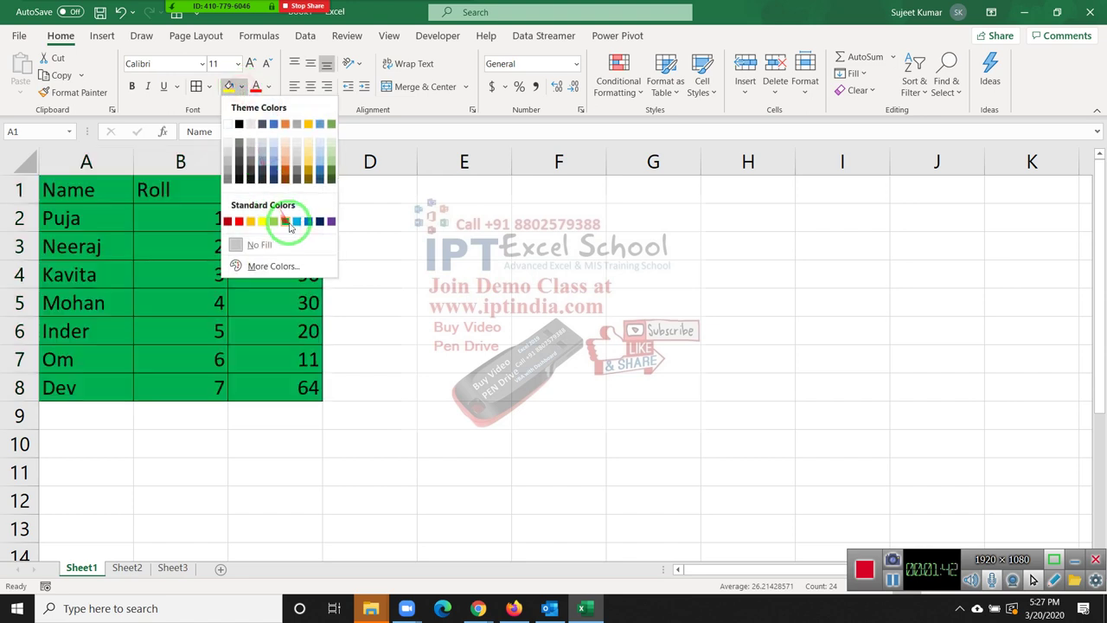
{"action": "left_click", "coordinate": [297, 222]}
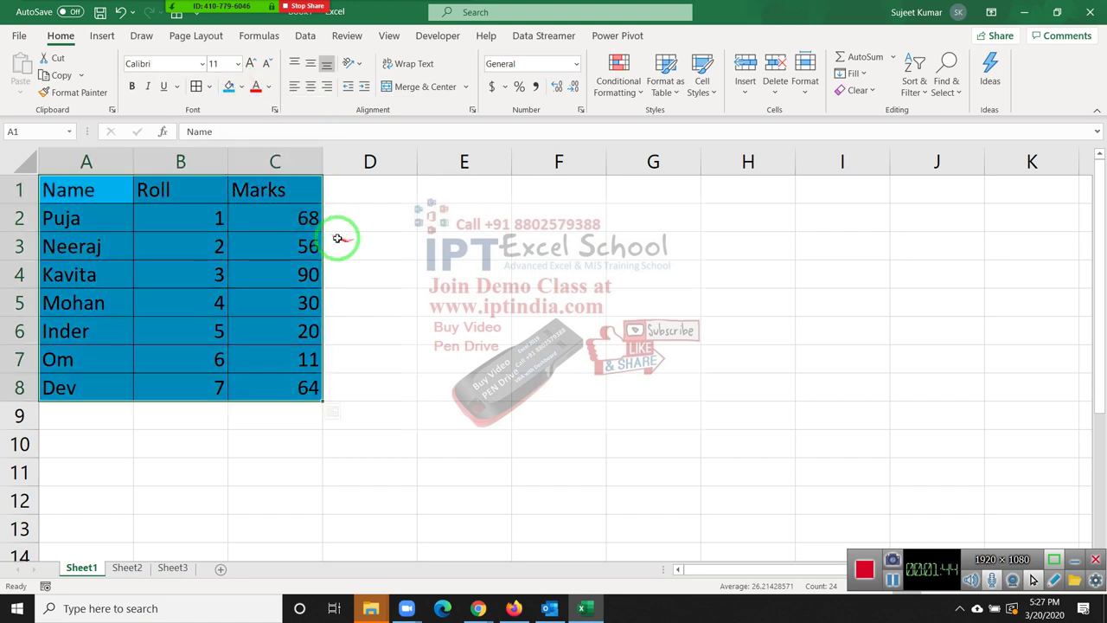
{"action": "key", "text": "ctrl+c"}
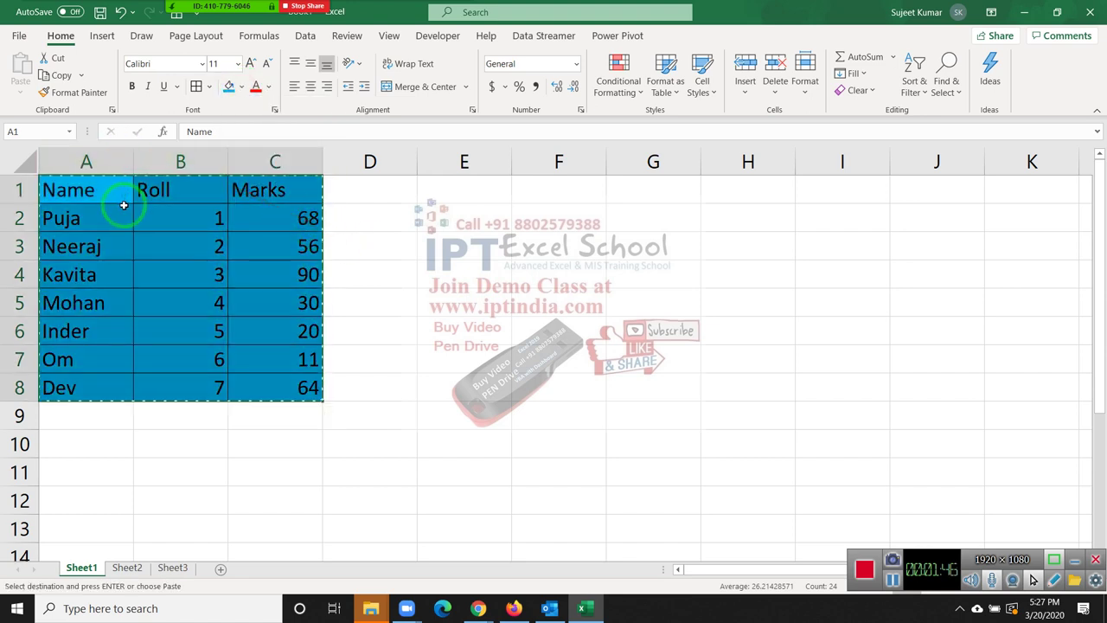
{"action": "scroll", "coordinate": [723, 290], "scroll_direction": "down", "scroll_amount": 1}
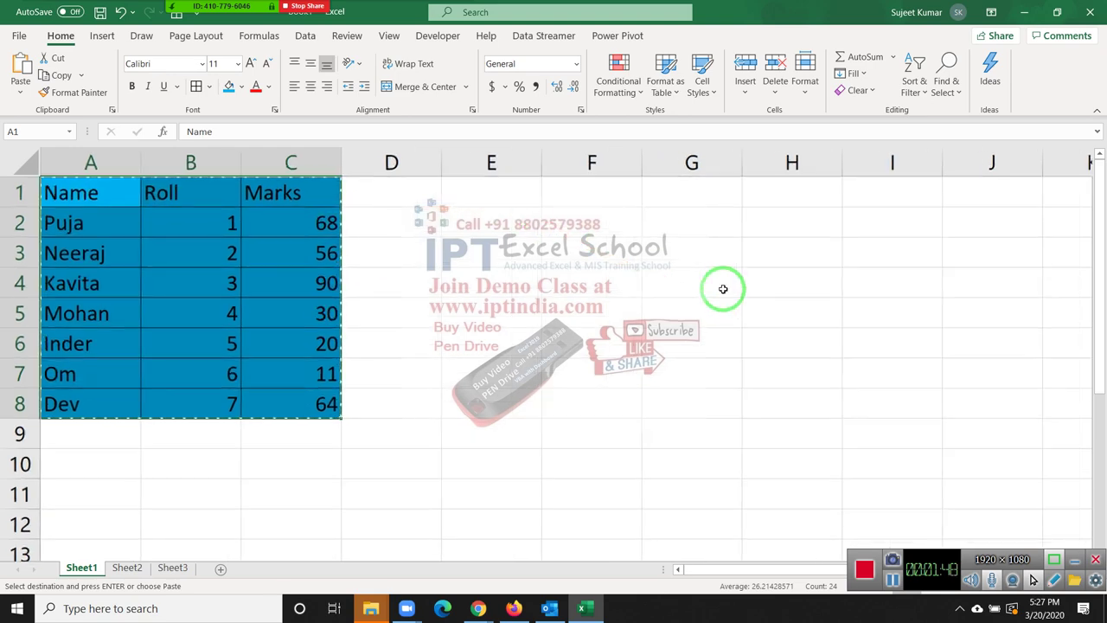
{"action": "scroll", "coordinate": [723, 289], "scroll_direction": "down", "scroll_amount": 1}
{"action": "scroll", "coordinate": [724, 290], "scroll_direction": "down", "scroll_amount": 1}
{"action": "scroll", "coordinate": [684, 260], "scroll_direction": "down", "scroll_amount": 1}
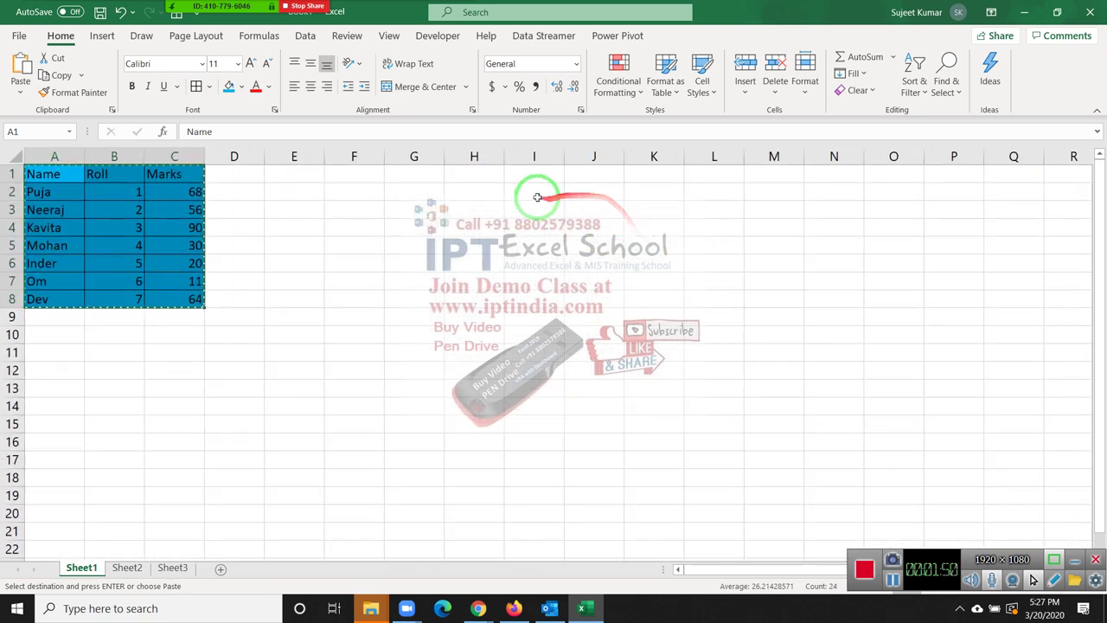
{"action": "left_click", "coordinate": [485, 176]}
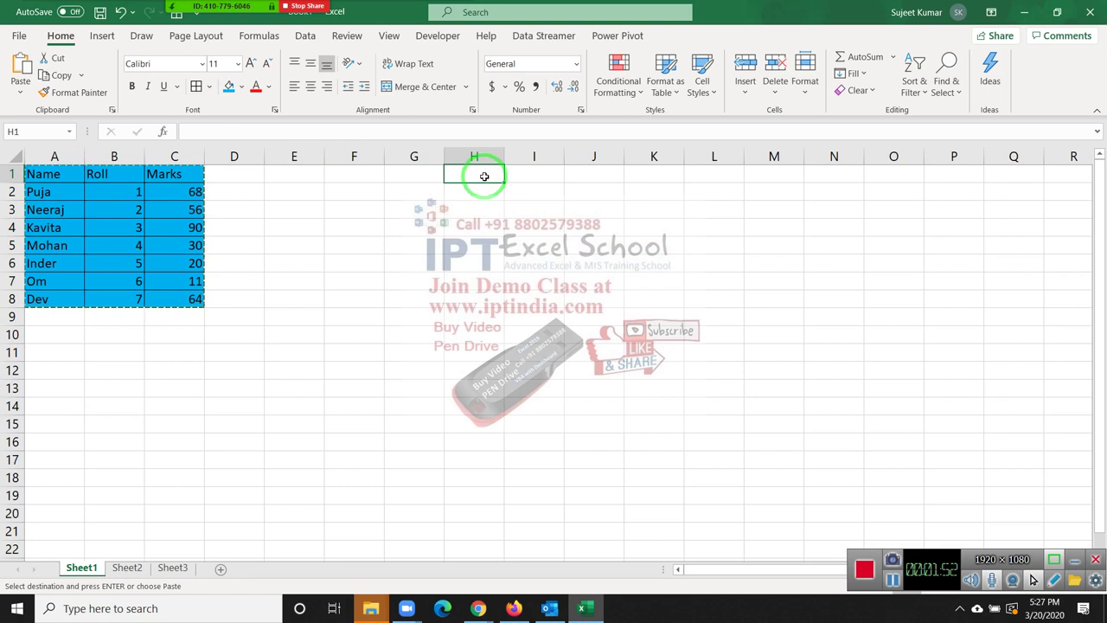
{"action": "key", "text": "ctrl+v"}
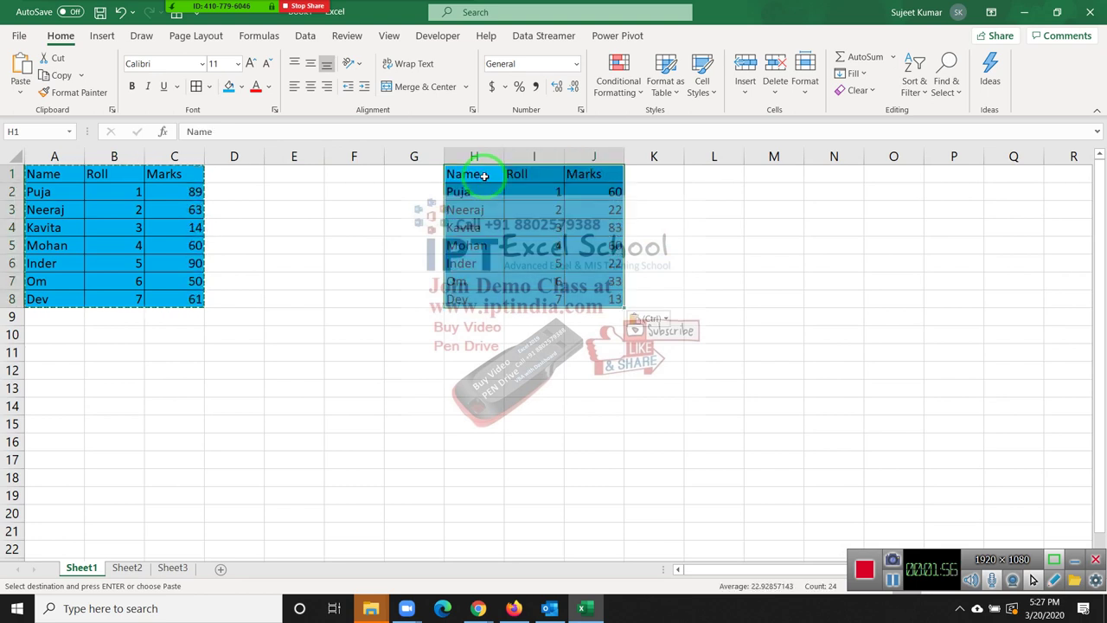
{"action": "key", "text": "Delete"}
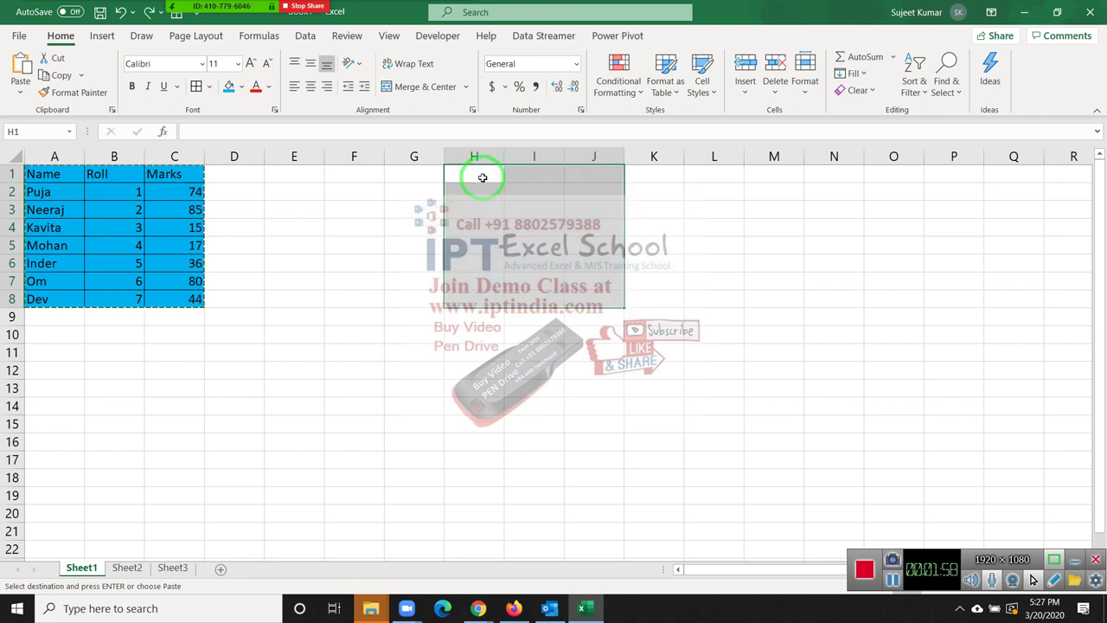
{"action": "left_click", "coordinate": [483, 177]}
Paste Special the copied table into H1 as Formulas only, then begin editing A2.
{"action": "right_click", "coordinate": [483, 176]}
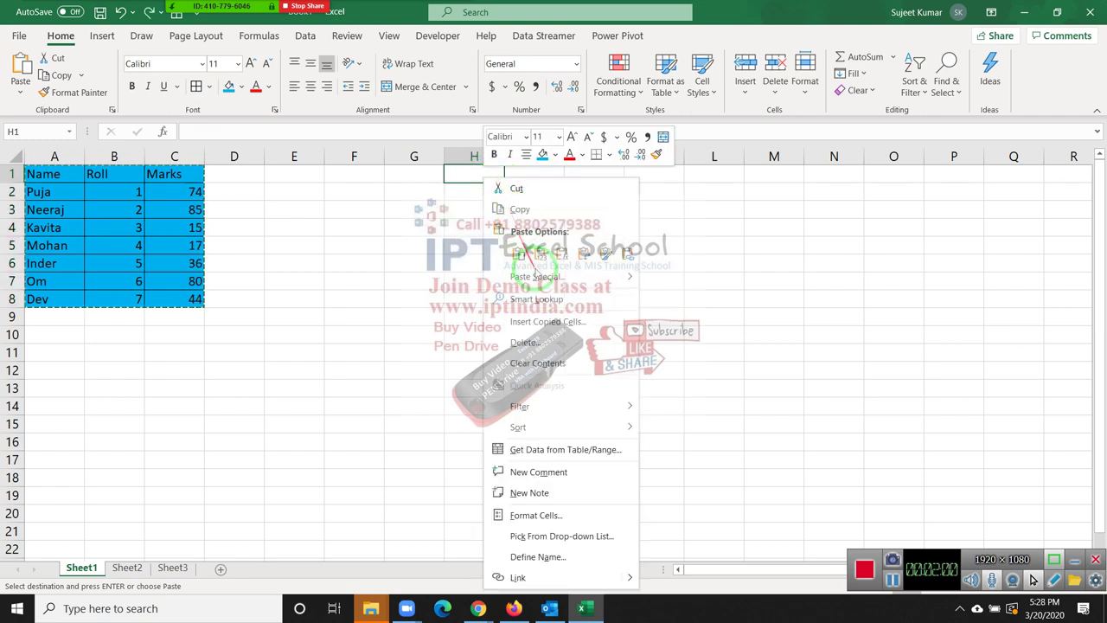
{"action": "left_click", "coordinate": [536, 276]}
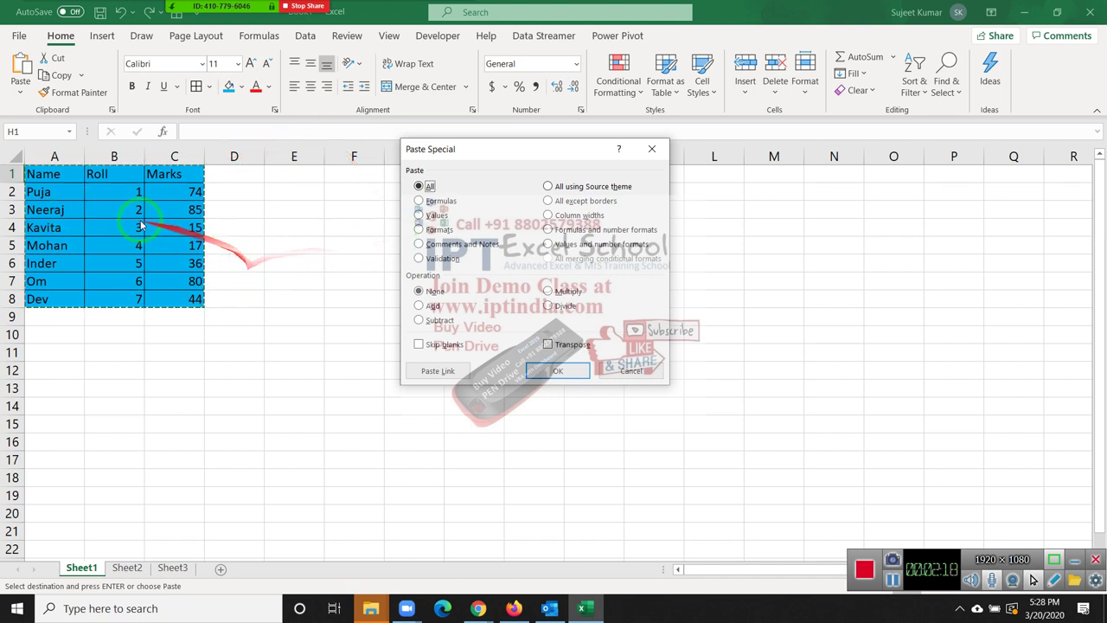
{"action": "left_click", "coordinate": [437, 201]}
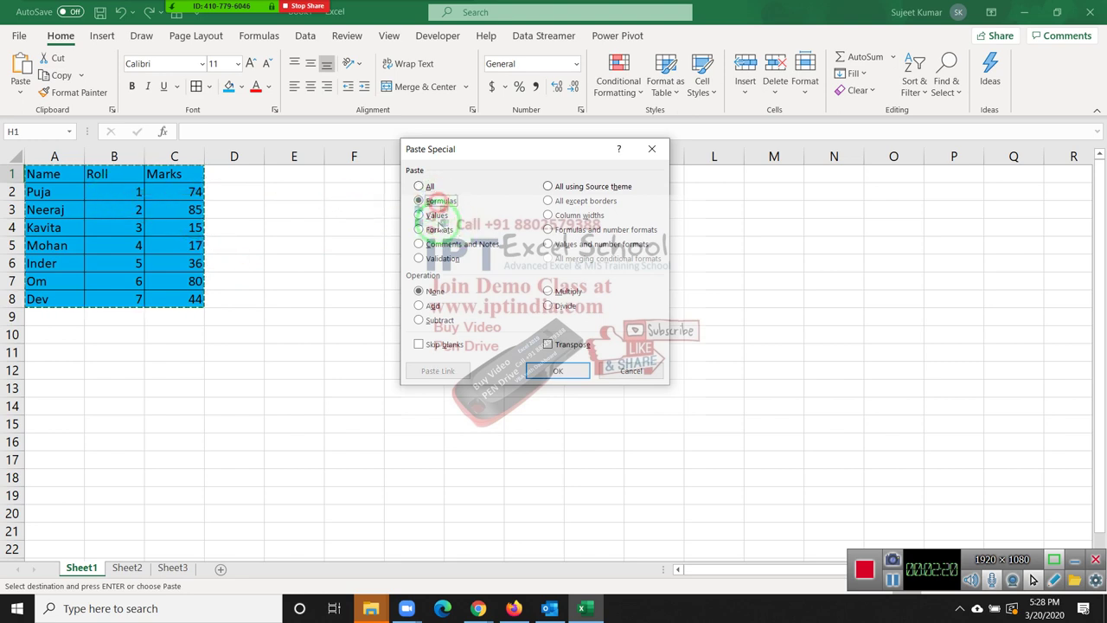
{"action": "left_click", "coordinate": [558, 370]}
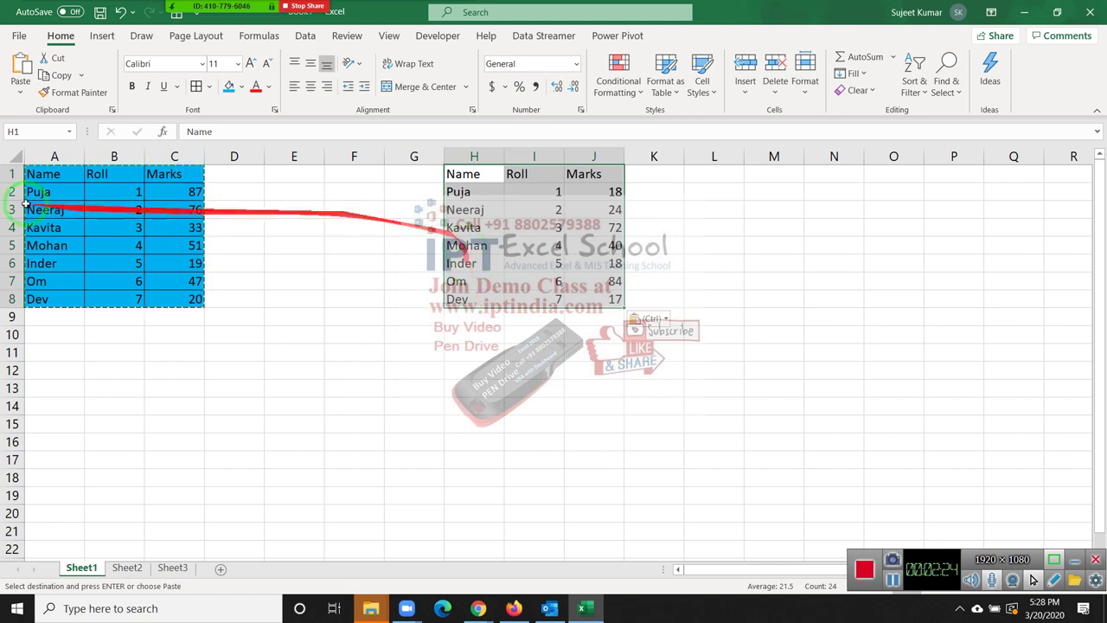
{"action": "left_click", "coordinate": [59, 186]}
{"action": "double_click", "coordinate": [194, 130]}
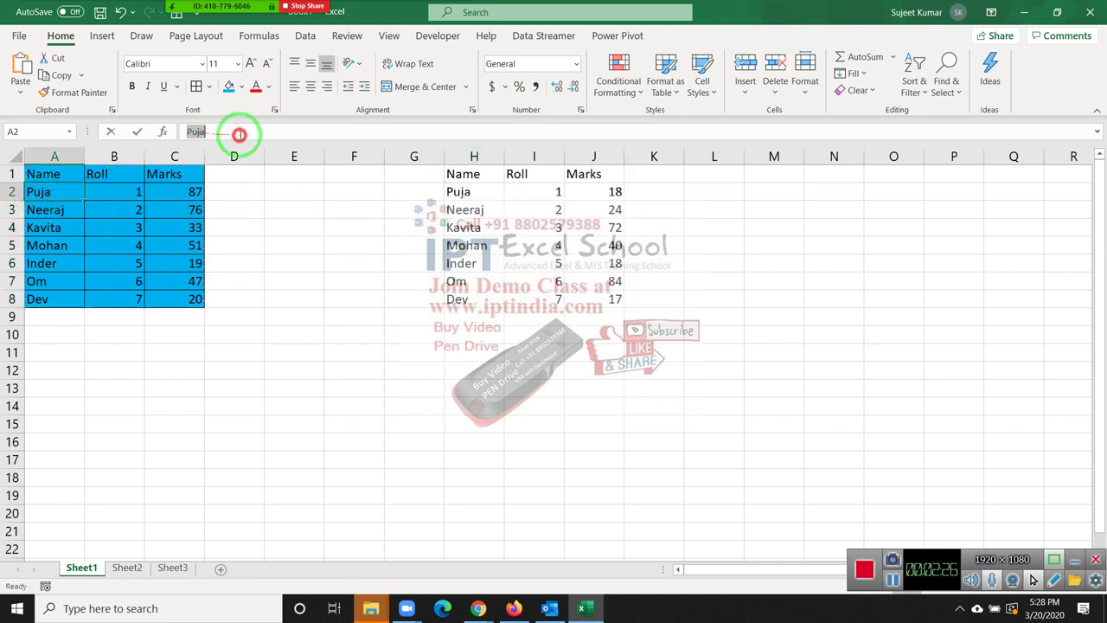
After restoring Excel, recalculate with F9 so marks read 39, 61, 53, 81, 52, 52, 12.
{"action": "left_click", "coordinate": [280, 220]}
{"action": "left_click", "coordinate": [474, 210]}
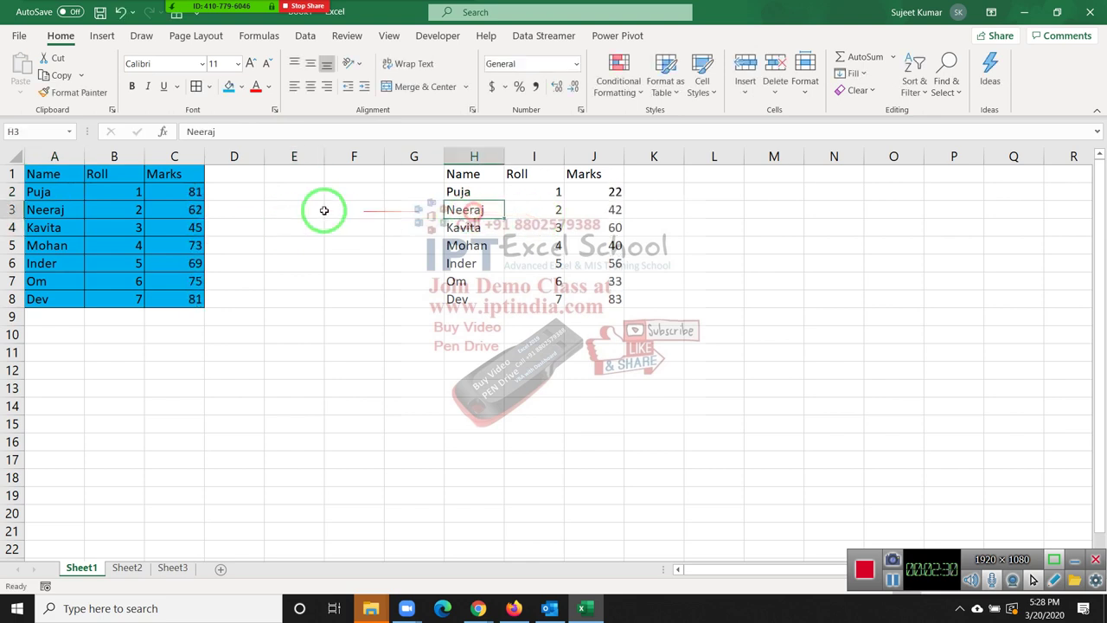
{"action": "left_click", "coordinate": [49, 170]}
{"action": "double_click", "coordinate": [192, 131]}
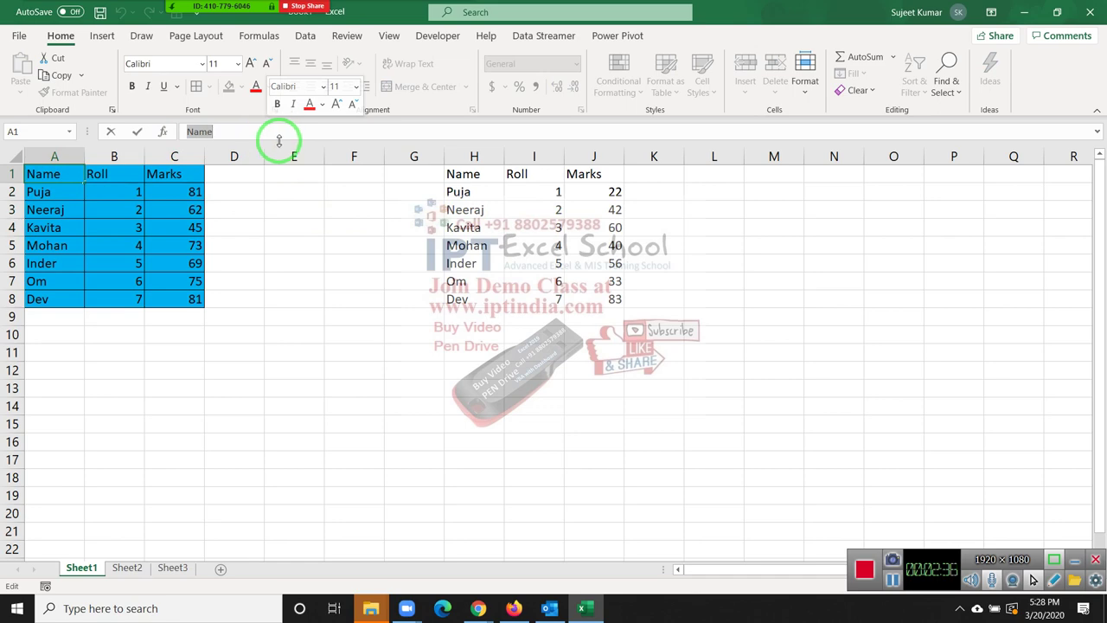
{"action": "left_click", "coordinate": [1101, 591]}
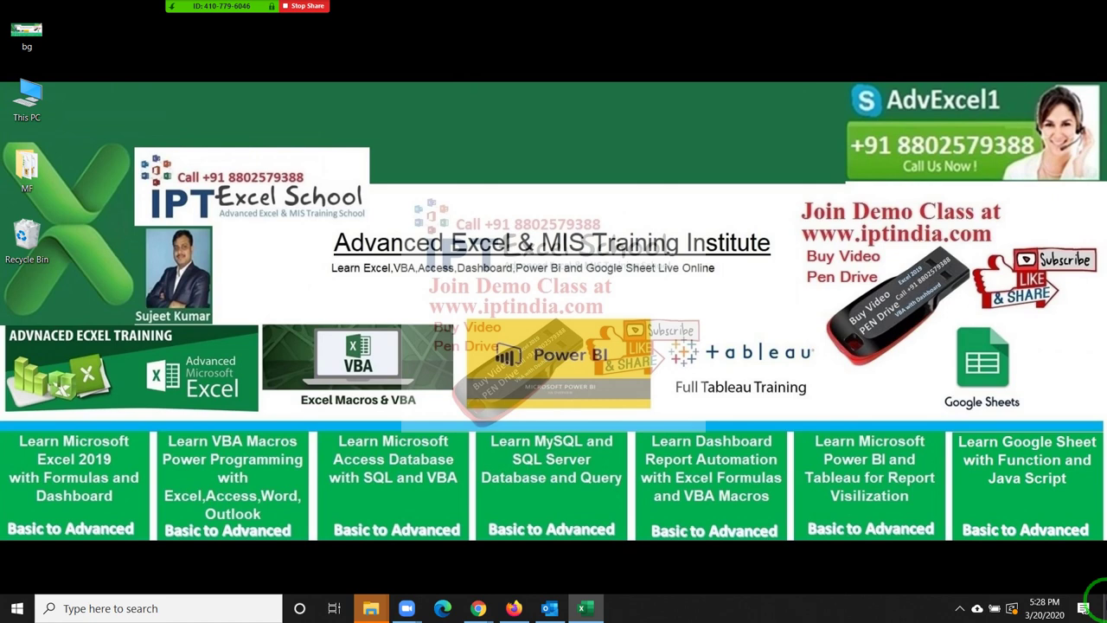
{"action": "left_click", "coordinate": [1100, 596]}
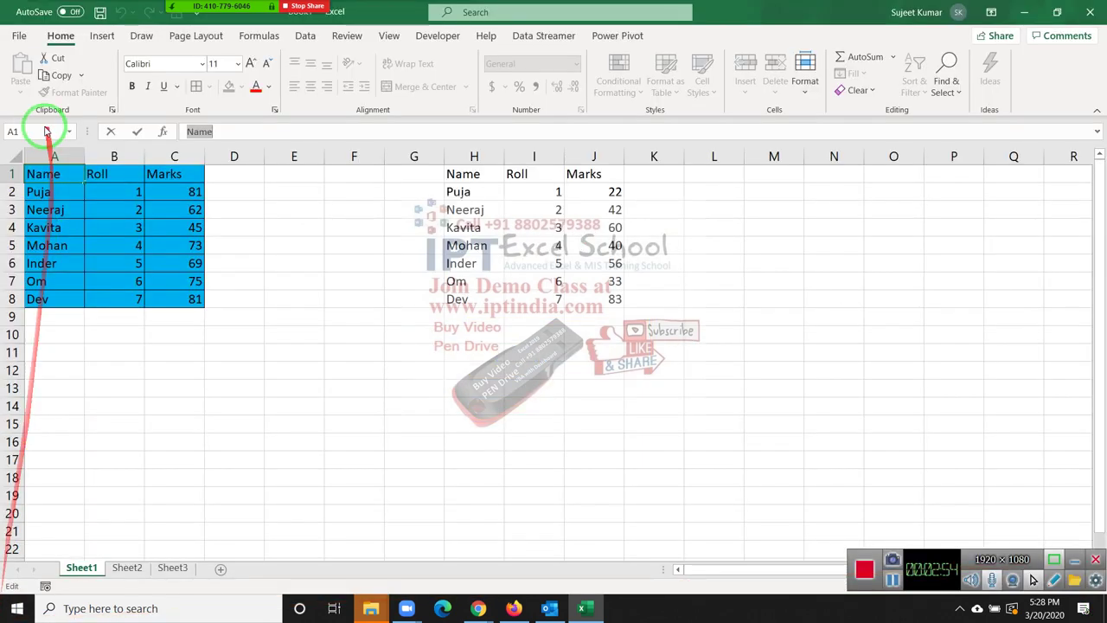
{"action": "key", "text": "F9"}
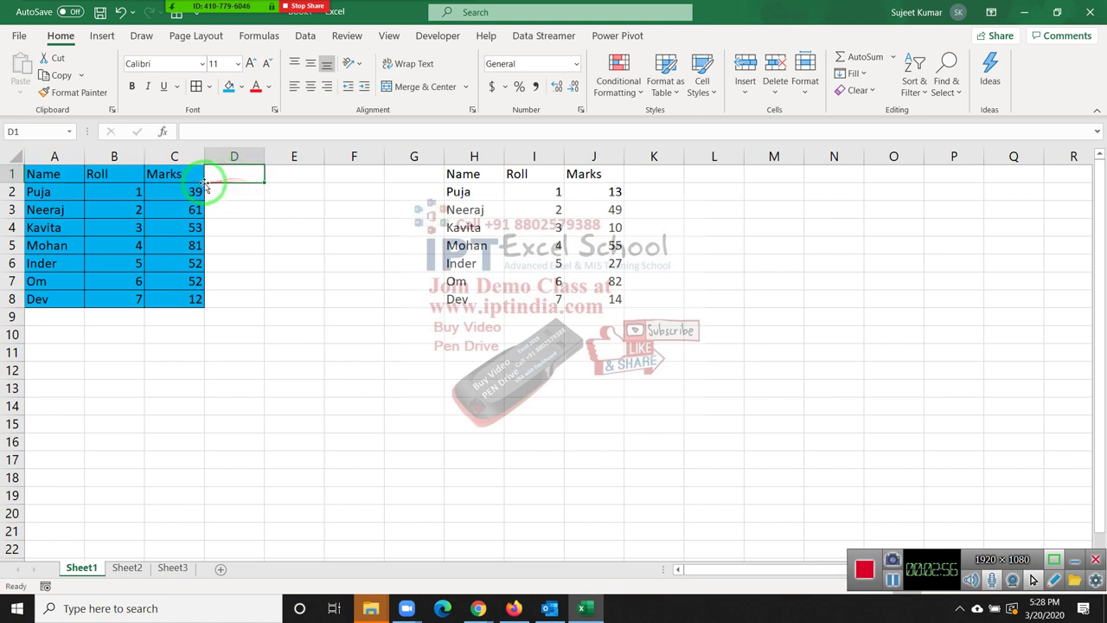
{"action": "left_click", "coordinate": [185, 191]}
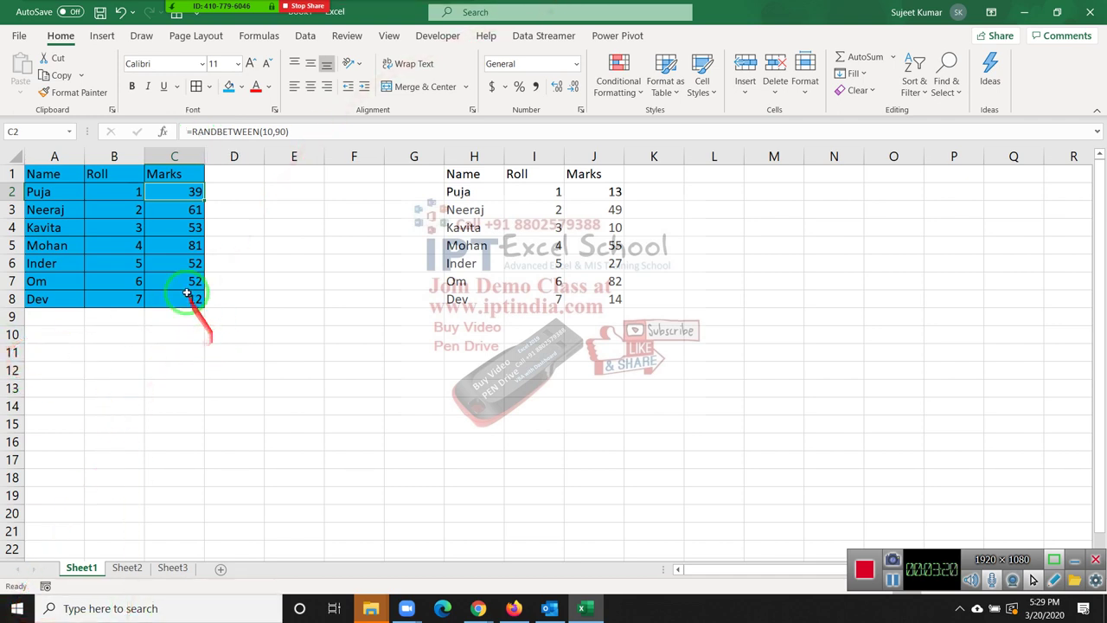
Copy A1:C8 and Paste Special it as Values at H10, fixing the current marks.
{"action": "mouse_move", "coordinate": [43, 174]}
{"action": "left_mouse_down"}
{"action": "mouse_move", "coordinate": [194, 315]}
{"action": "mouse_move", "coordinate": [194, 298]}
{"action": "left_mouse_up"}
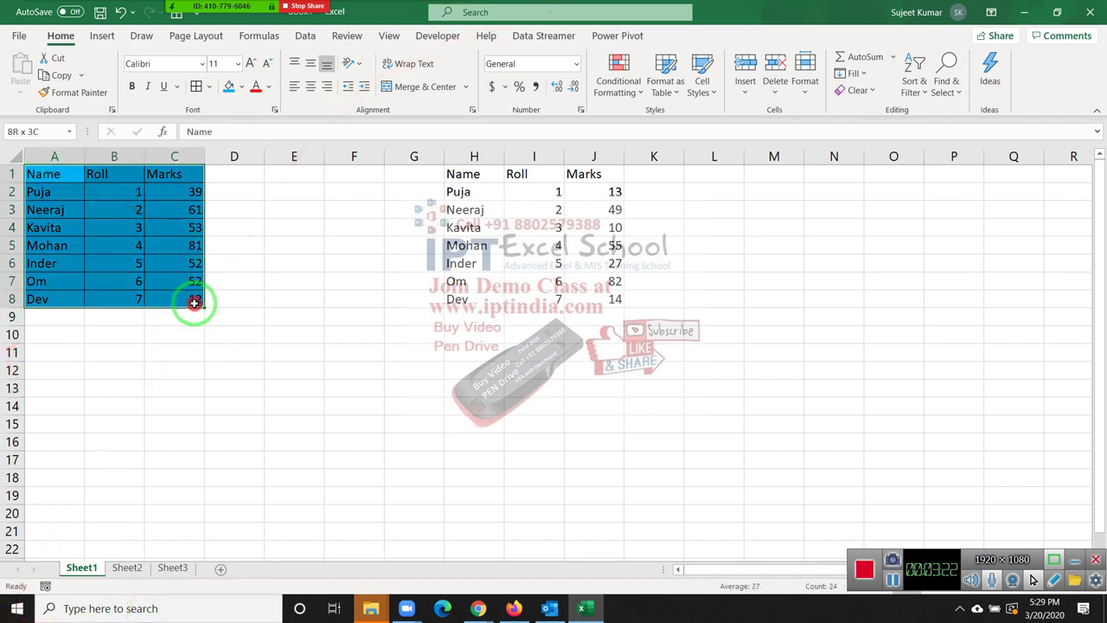
{"action": "key", "text": "ctrl+c"}
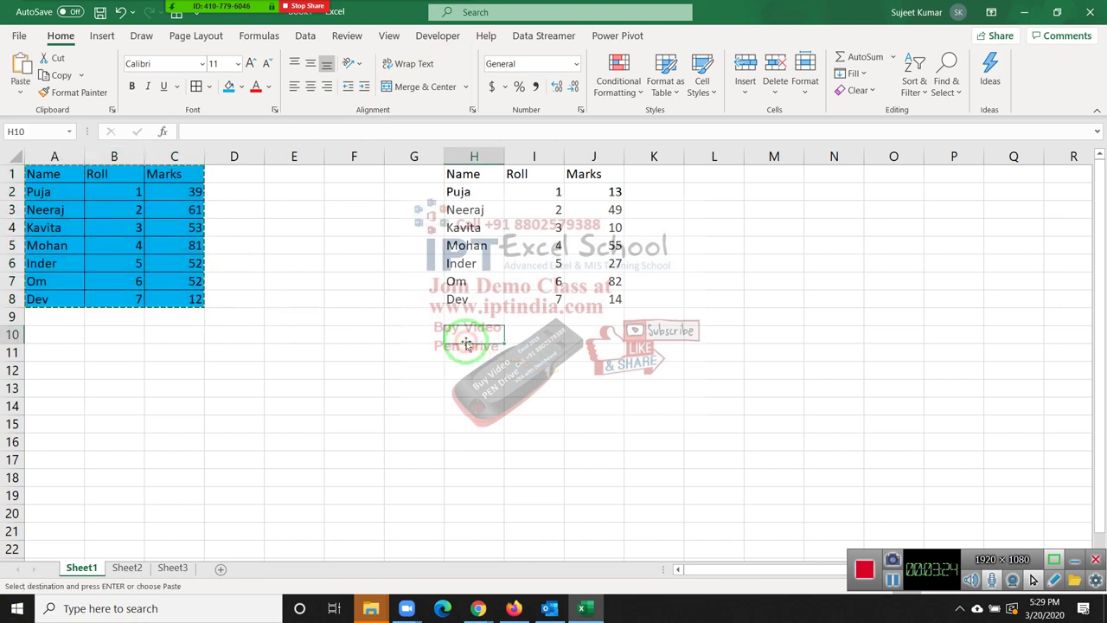
{"action": "right_click", "coordinate": [464, 334]}
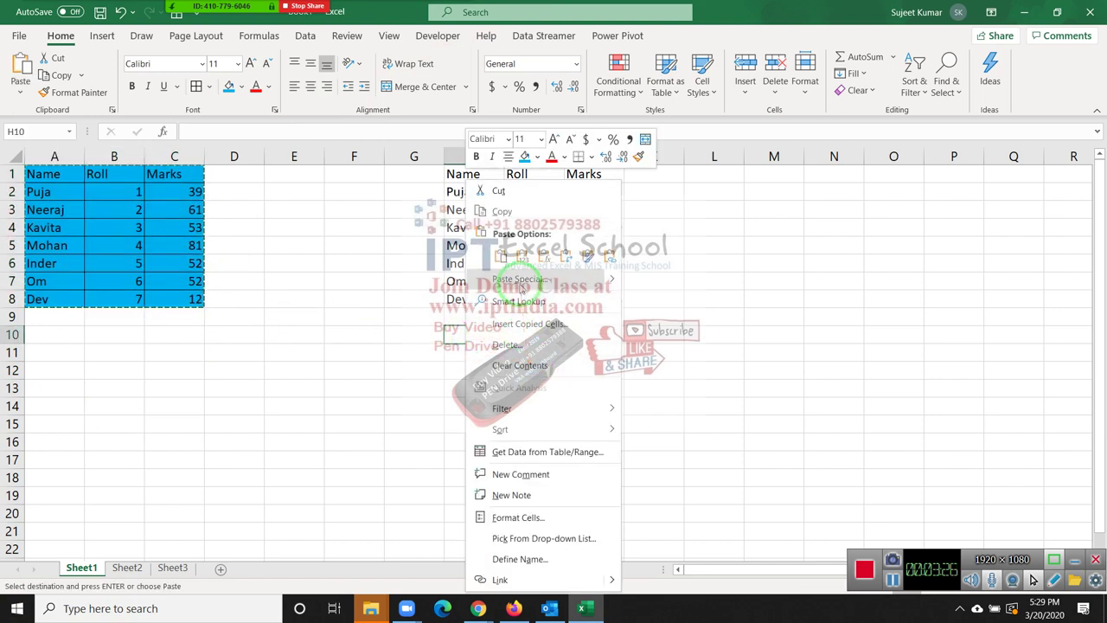
{"action": "left_click", "coordinate": [519, 279]}
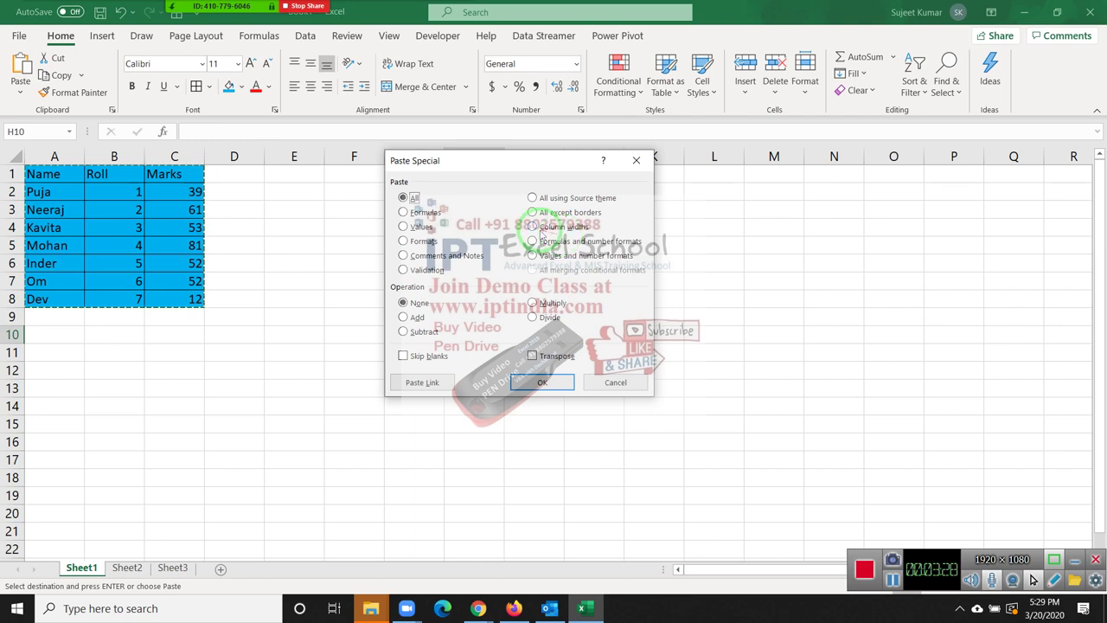
{"action": "left_click", "coordinate": [405, 226]}
{"action": "left_click", "coordinate": [561, 383]}
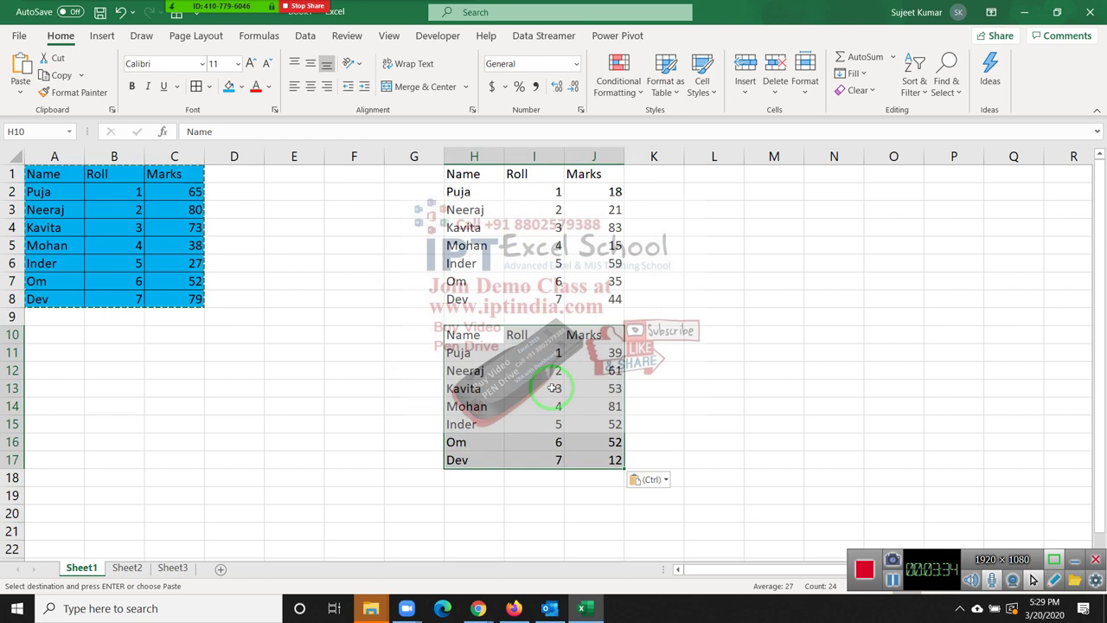
{"action": "left_click", "coordinate": [615, 370]}
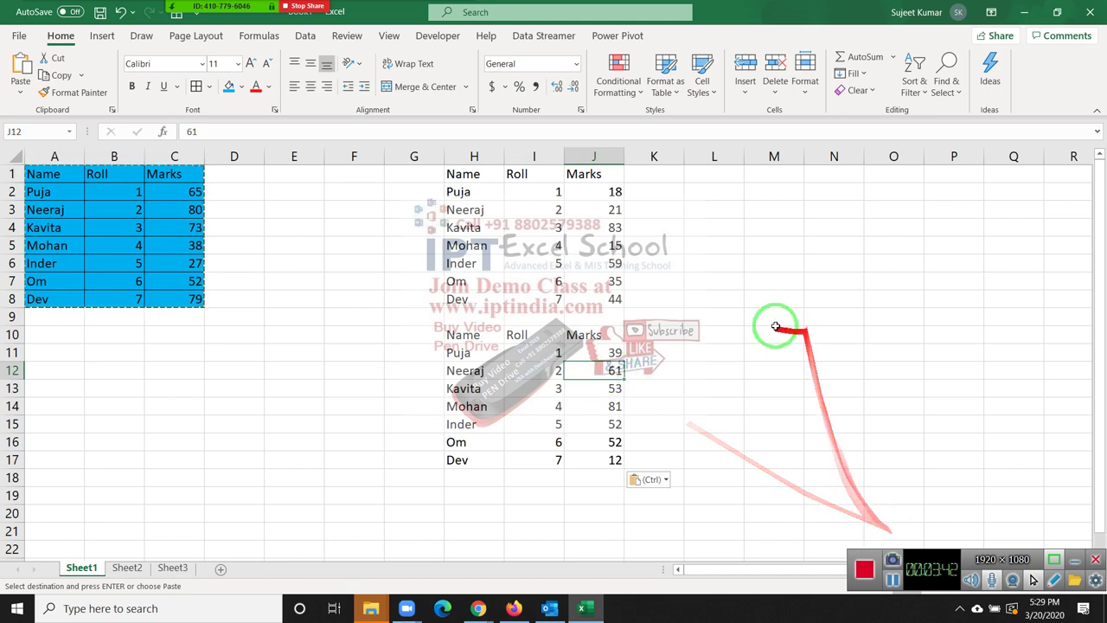
Select and copy the RANDBETWEEN marks J2:J8 in the formula copy.
{"action": "left_click", "coordinate": [601, 208]}
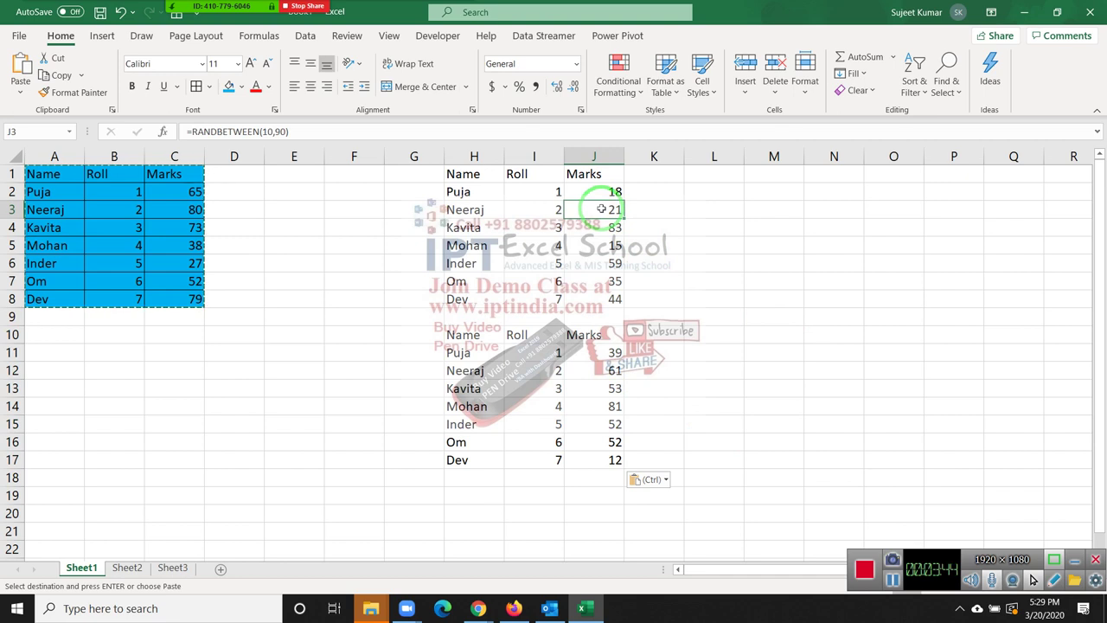
{"action": "key", "text": "Down"}
{"action": "key", "text": "Down"}
{"action": "key", "text": "Down"}
{"action": "key", "text": "Down"}
{"action": "key", "text": "Down"}
{"action": "key", "text": "Down"}
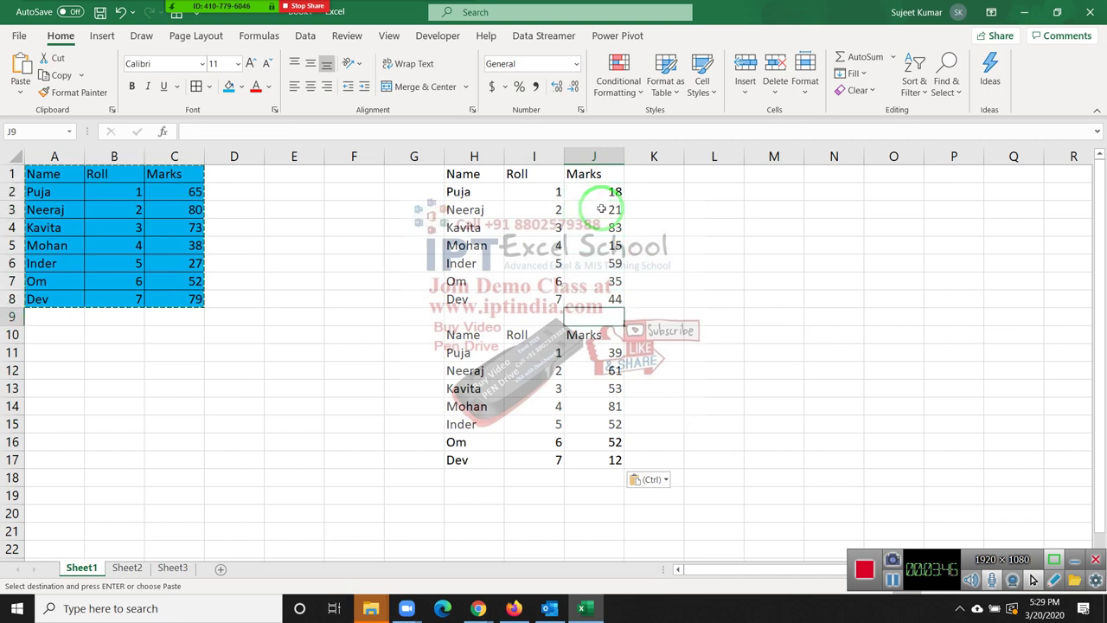
{"action": "key", "text": "Up"}
{"action": "key", "text": "Up"}
{"action": "key", "text": "Up"}
{"action": "key", "text": "Up"}
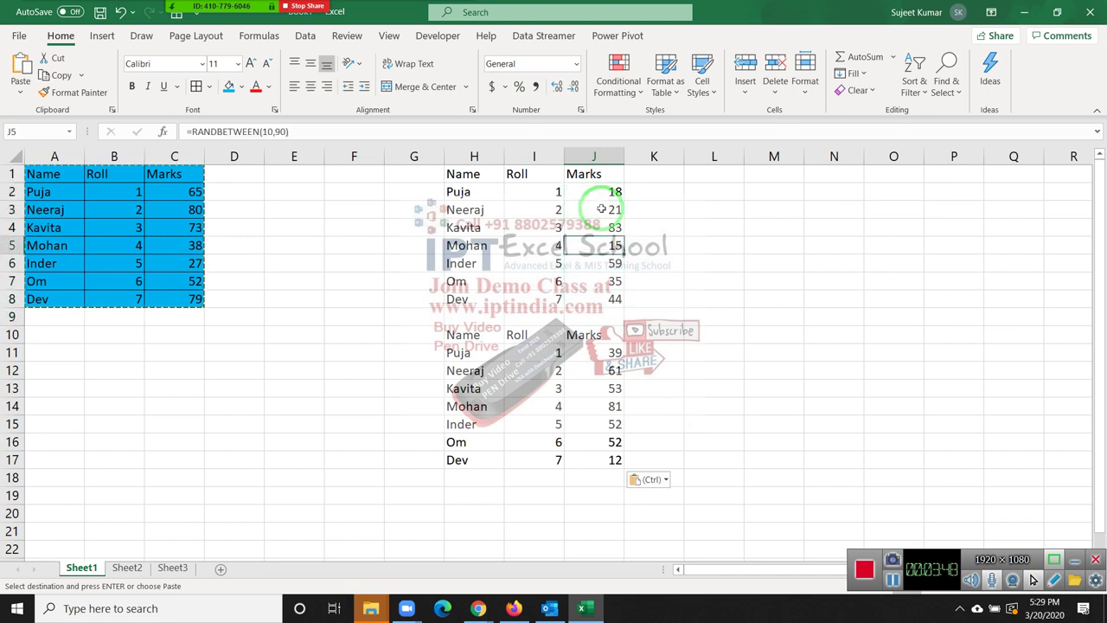
{"action": "key", "text": "Up"}
{"action": "key", "text": "Up"}
{"action": "key", "text": "Up"}
{"action": "key", "text": "ctrl+shift+Down"}
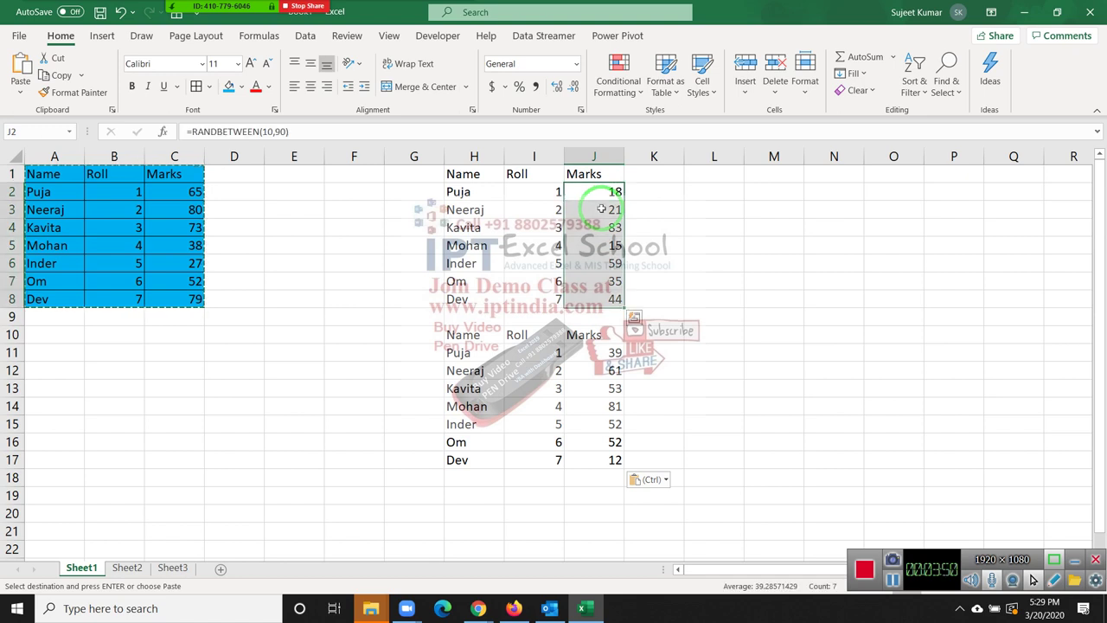
{"action": "key", "text": "ctrl+c"}
Paste Special Values over J2:J8, fixing marks 18, 21, 83, 15, 59, 35, 44.
{"action": "right_click", "coordinate": [601, 209]}
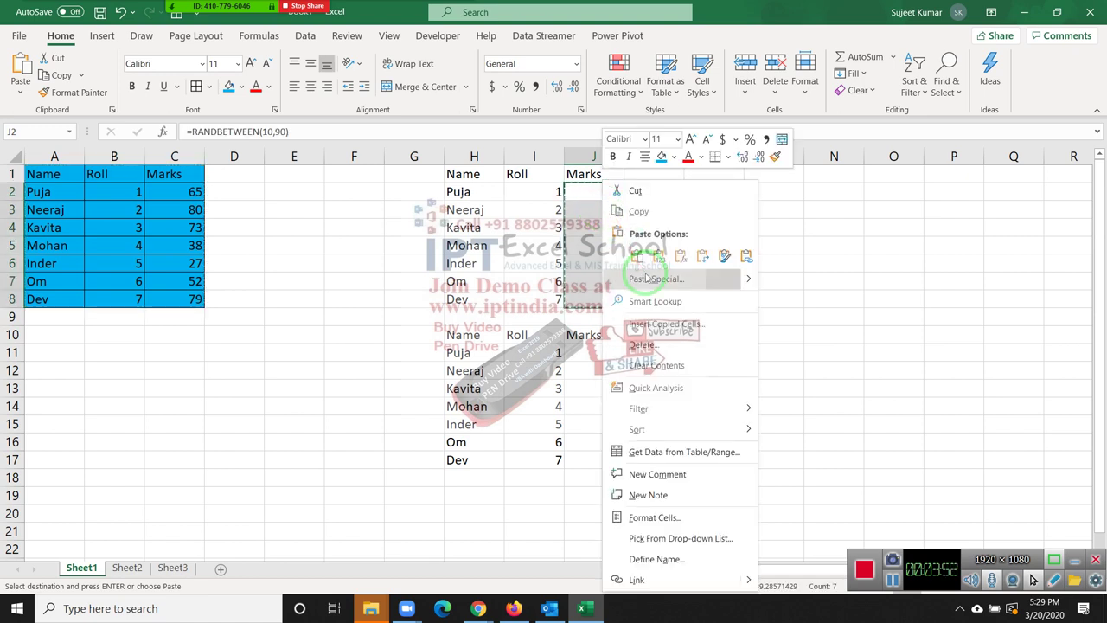
{"action": "left_click", "coordinate": [647, 278]}
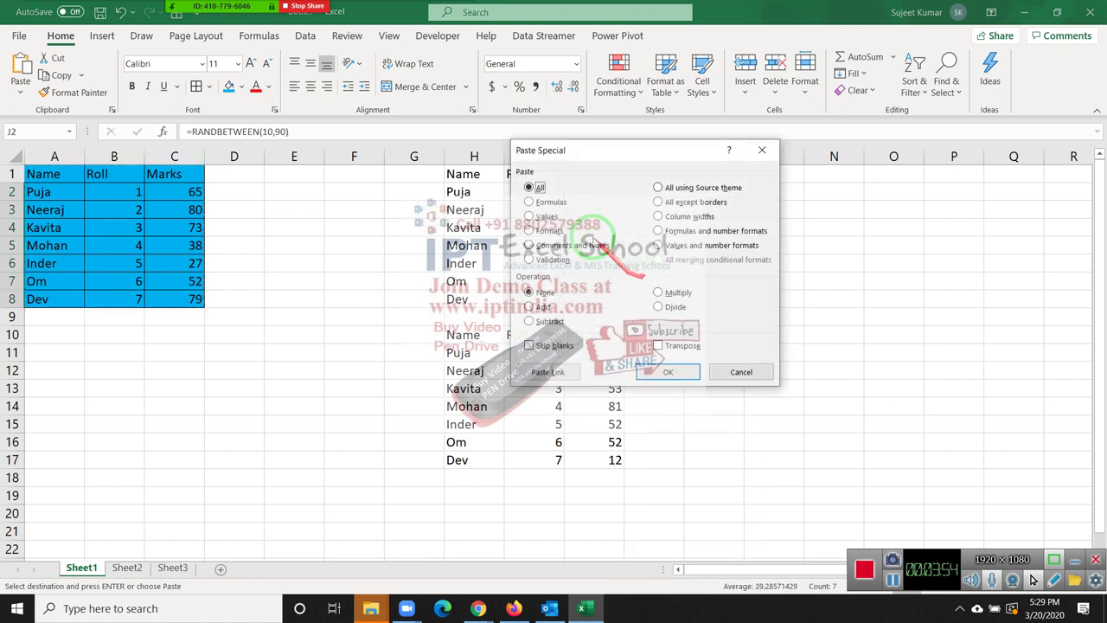
{"action": "left_click", "coordinate": [529, 216]}
{"action": "left_click_drag", "start_coordinate": [614, 151], "coordinate": [737, 152]}
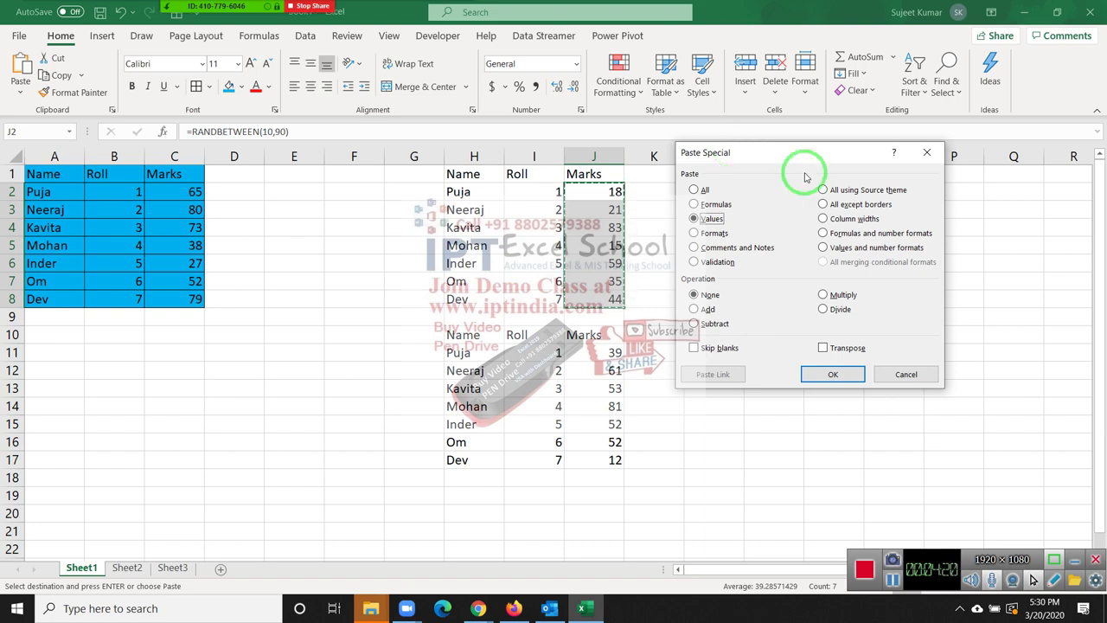
{"action": "mouse_move", "coordinate": [971, 346]}
{"action": "left_mouse_down"}
{"action": "mouse_move", "coordinate": [1070, 328]}
{"action": "mouse_move", "coordinate": [780, 250]}
{"action": "left_mouse_up"}
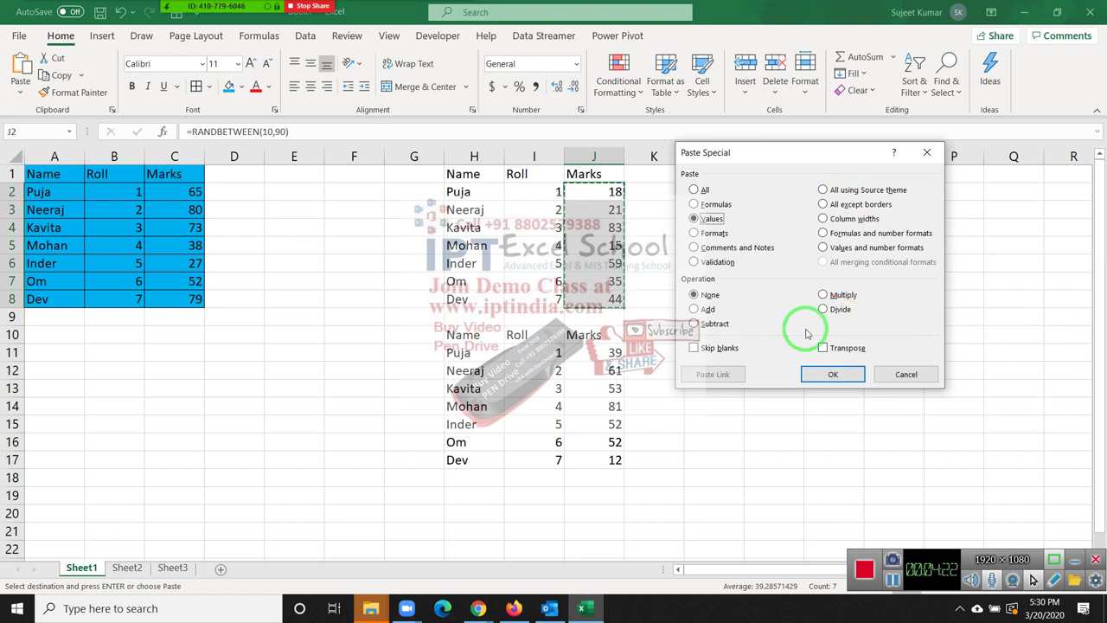
{"action": "left_click", "coordinate": [834, 378]}
{"action": "left_click", "coordinate": [614, 229]}
{"action": "key", "text": "Escape"}
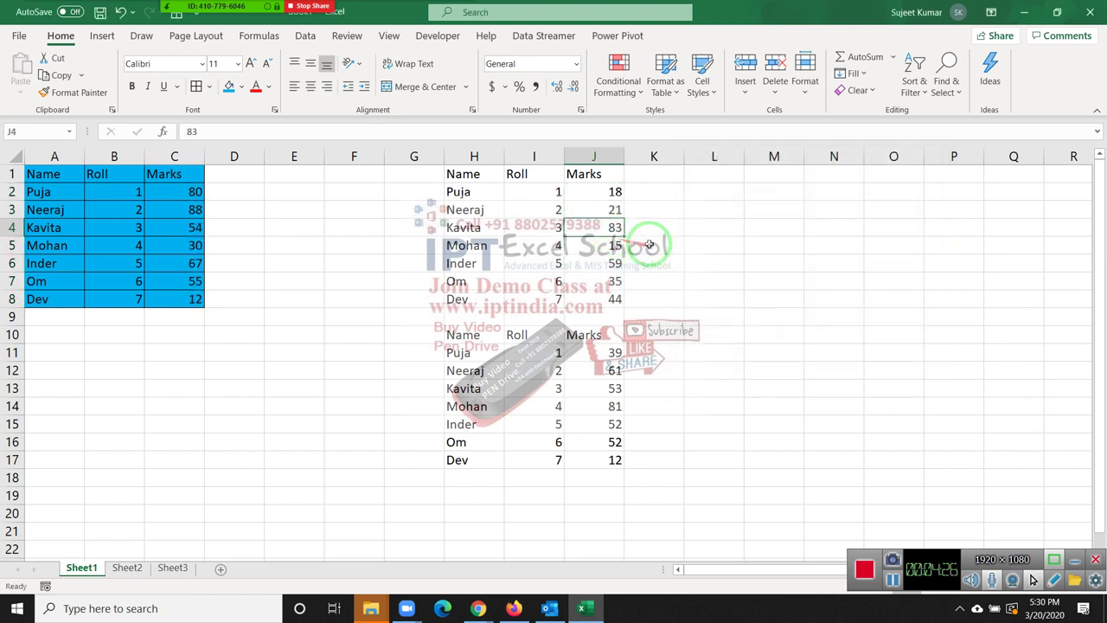
Open the Excelforum competition submission workbook from File > Open's Recent list.
{"action": "left_click", "coordinate": [17, 39]}
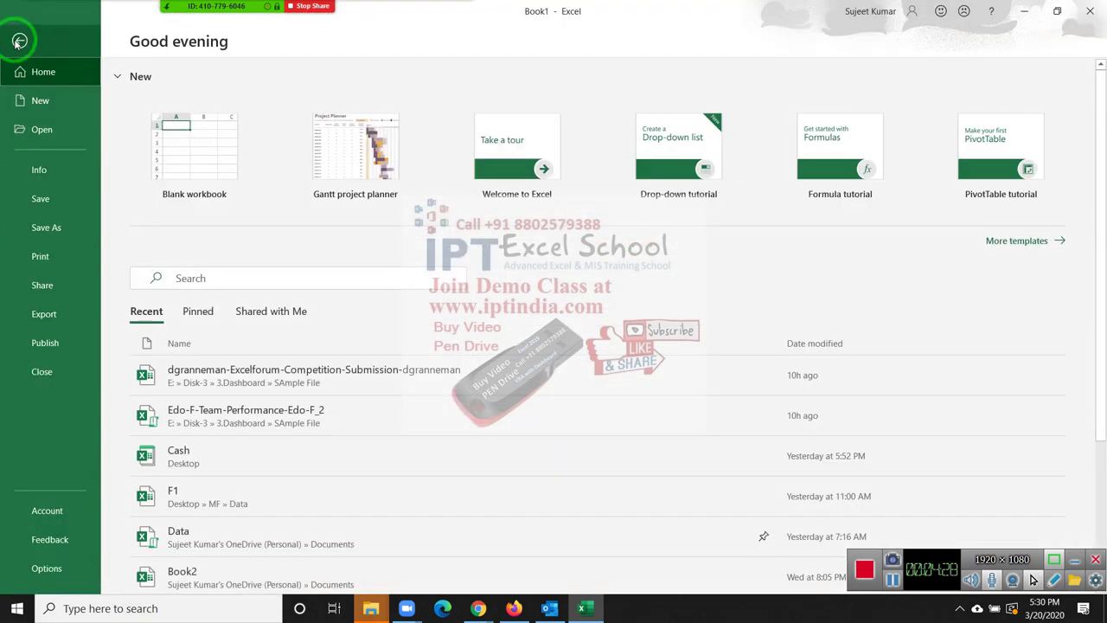
{"action": "left_click", "coordinate": [37, 128]}
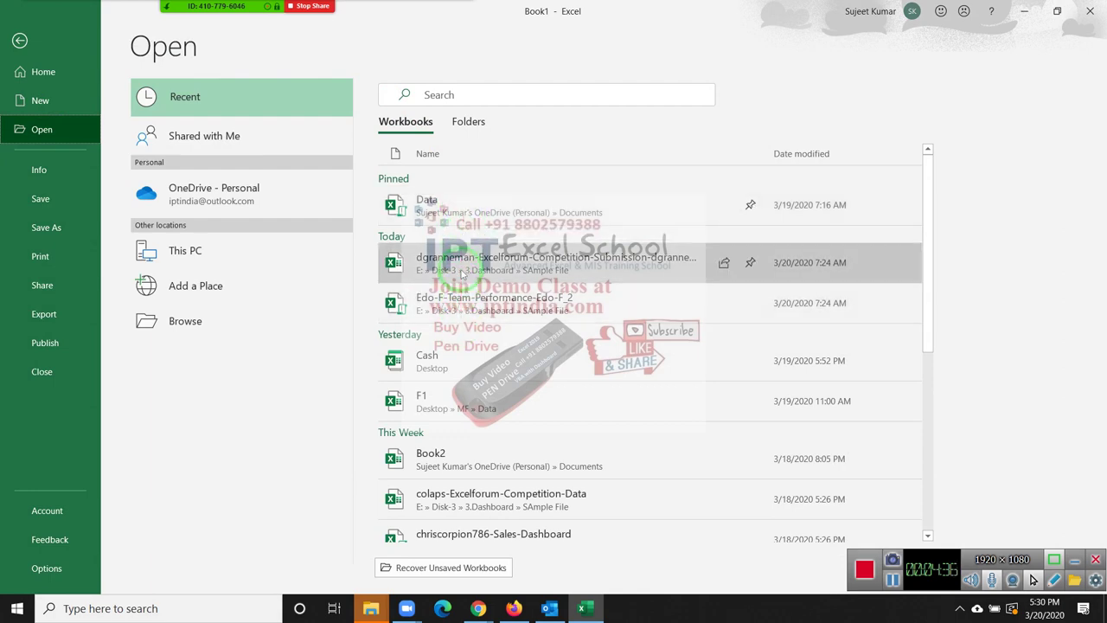
{"action": "left_click", "coordinate": [463, 274]}
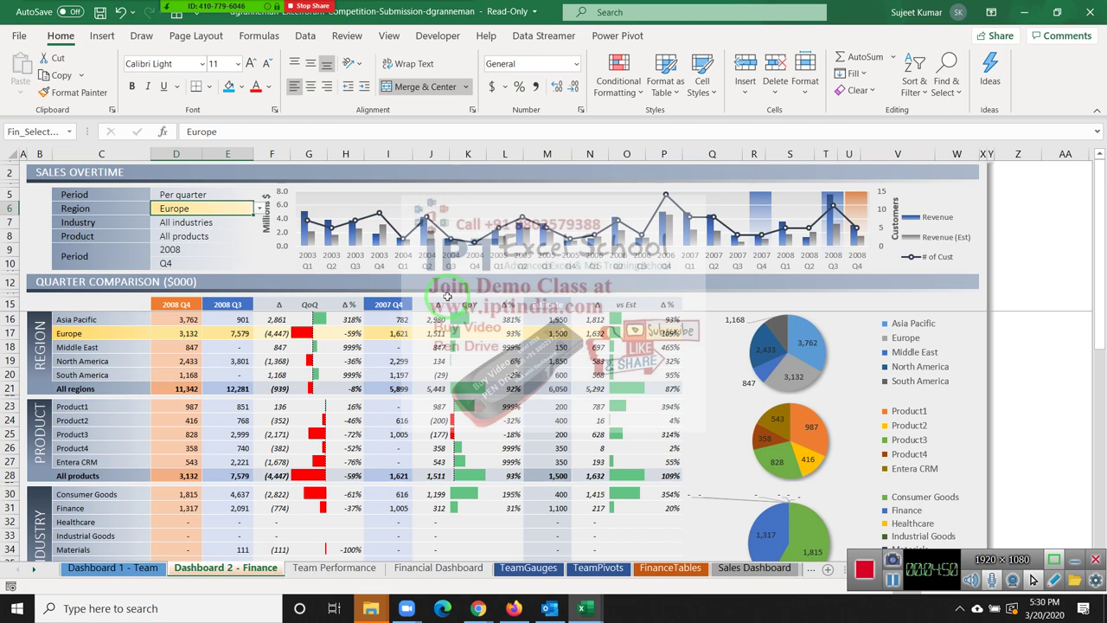
{"action": "scroll", "coordinate": [281, 286], "scroll_direction": "down", "scroll_amount": 5}
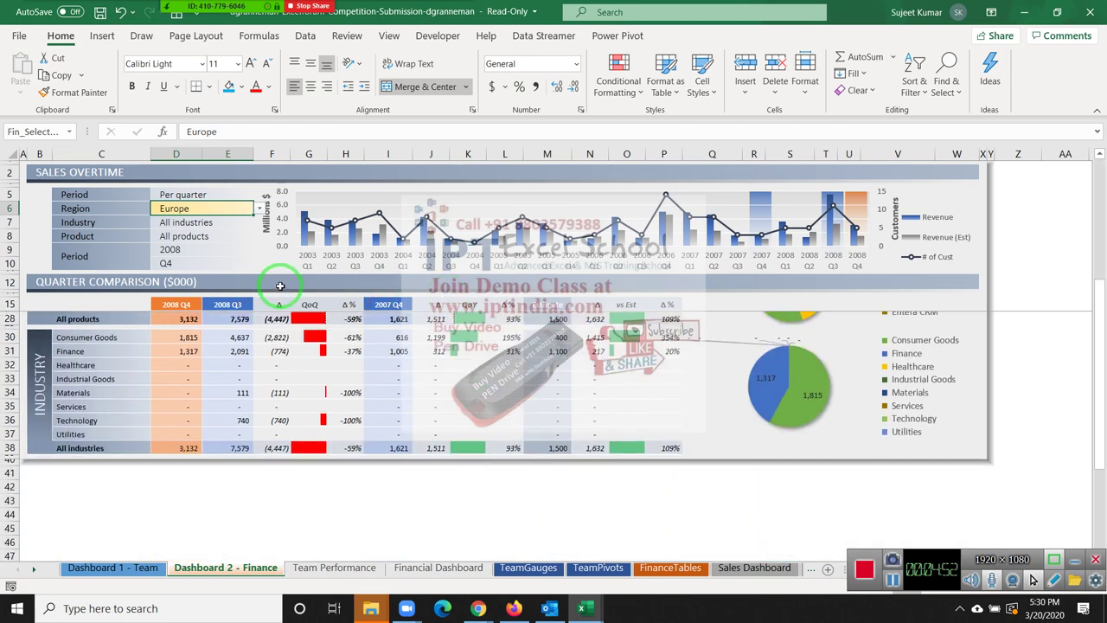
{"action": "scroll", "coordinate": [280, 285], "scroll_direction": "up", "scroll_amount": 5}
{"action": "left_click", "coordinate": [246, 347]}
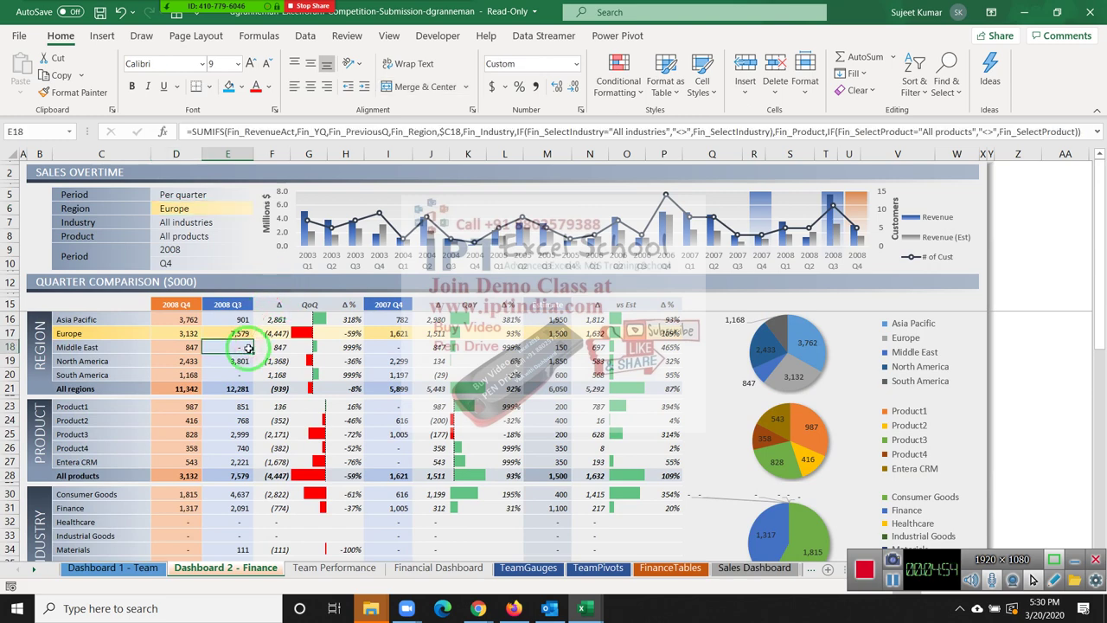
{"action": "double_click", "coordinate": [246, 347]}
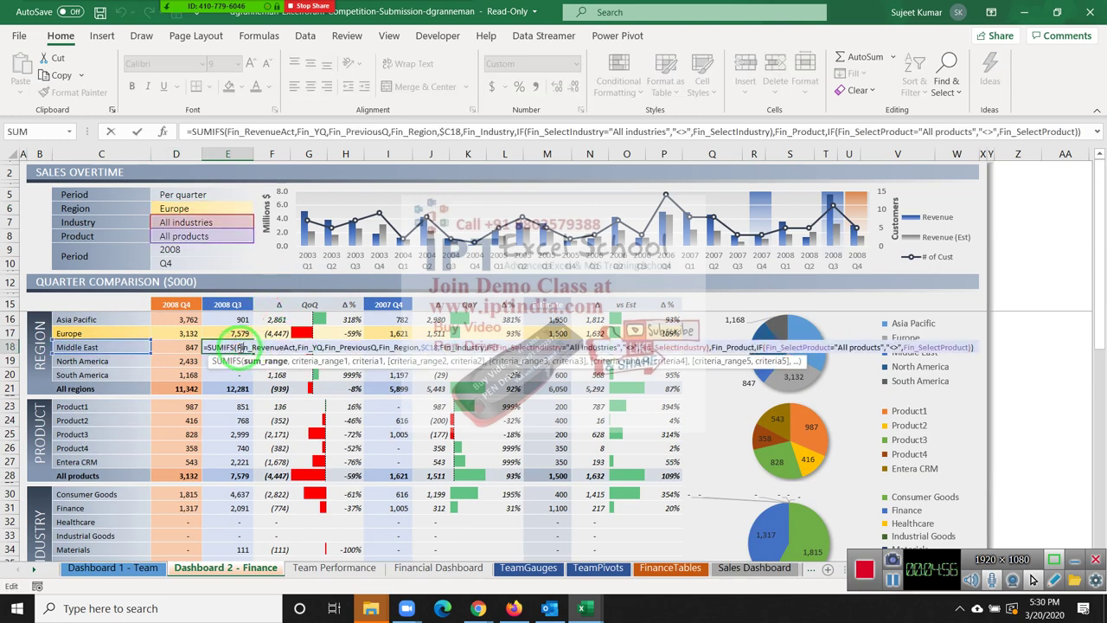
{"action": "key", "text": "Escape"}
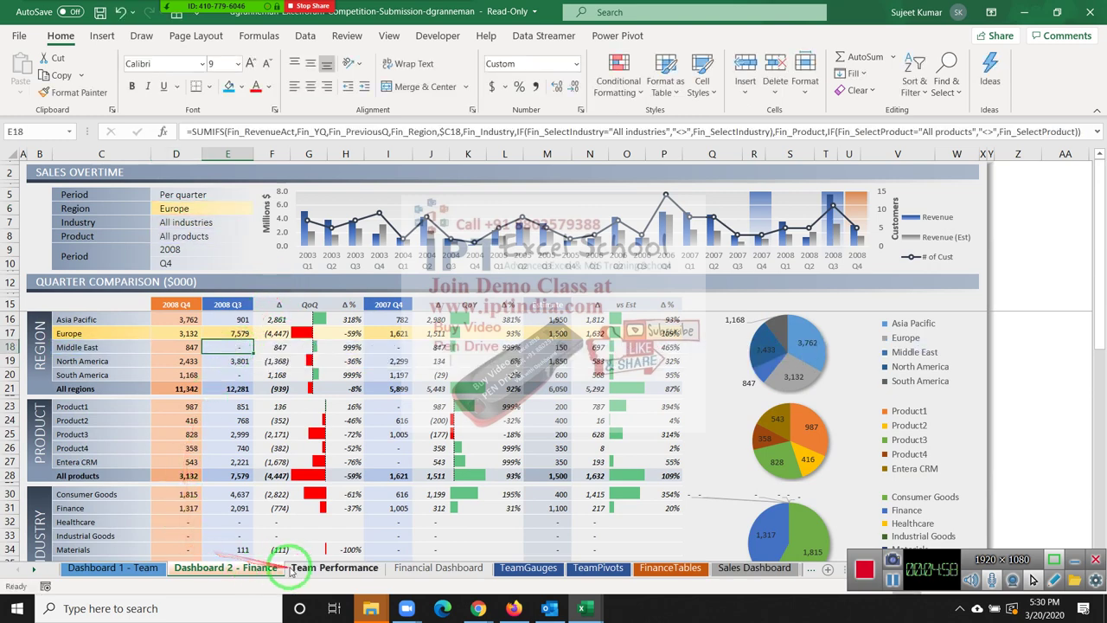
{"action": "left_click", "coordinate": [294, 567]}
{"action": "scroll", "coordinate": [287, 372], "scroll_direction": "up", "scroll_amount": 8}
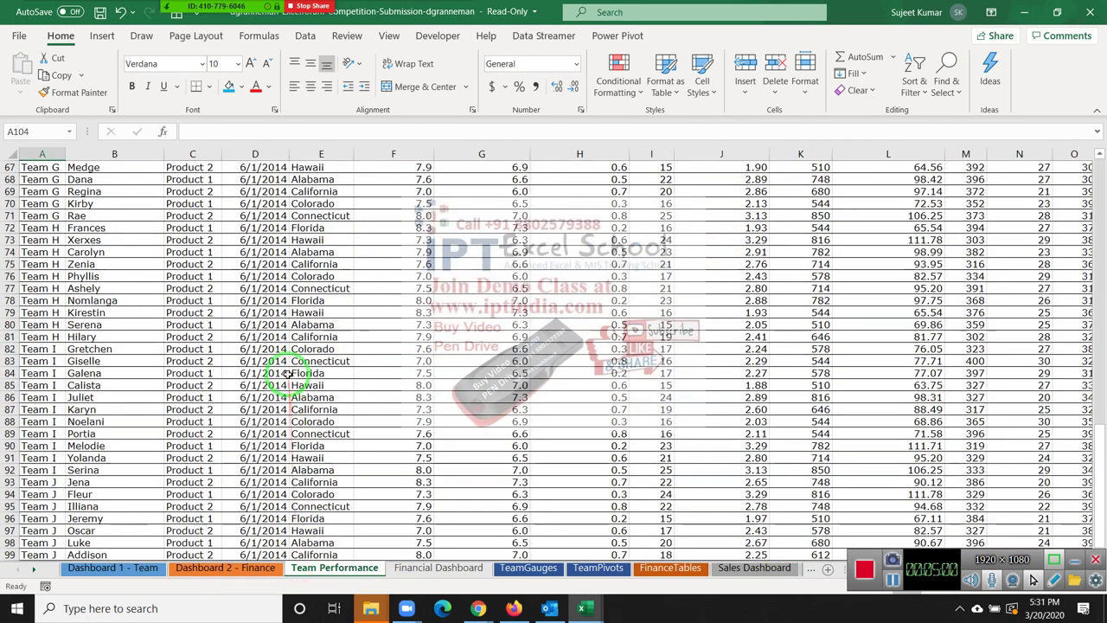
{"action": "scroll", "coordinate": [286, 381], "scroll_direction": "up", "scroll_amount": 7}
{"action": "scroll", "coordinate": [287, 381], "scroll_direction": "up", "scroll_amount": 15}
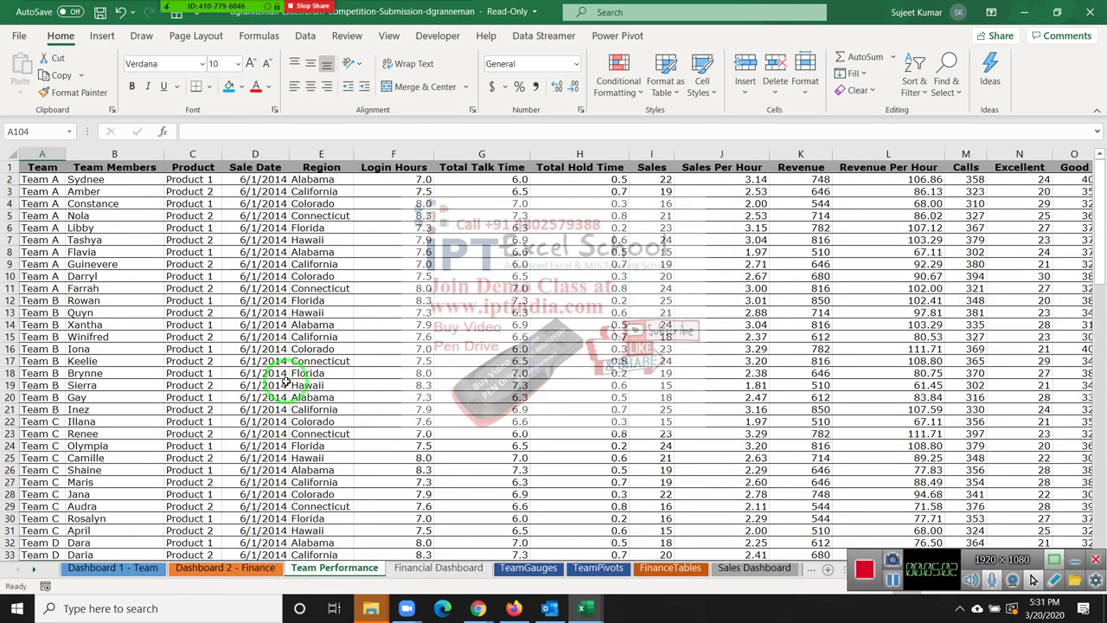
{"action": "left_click", "coordinate": [234, 568]}
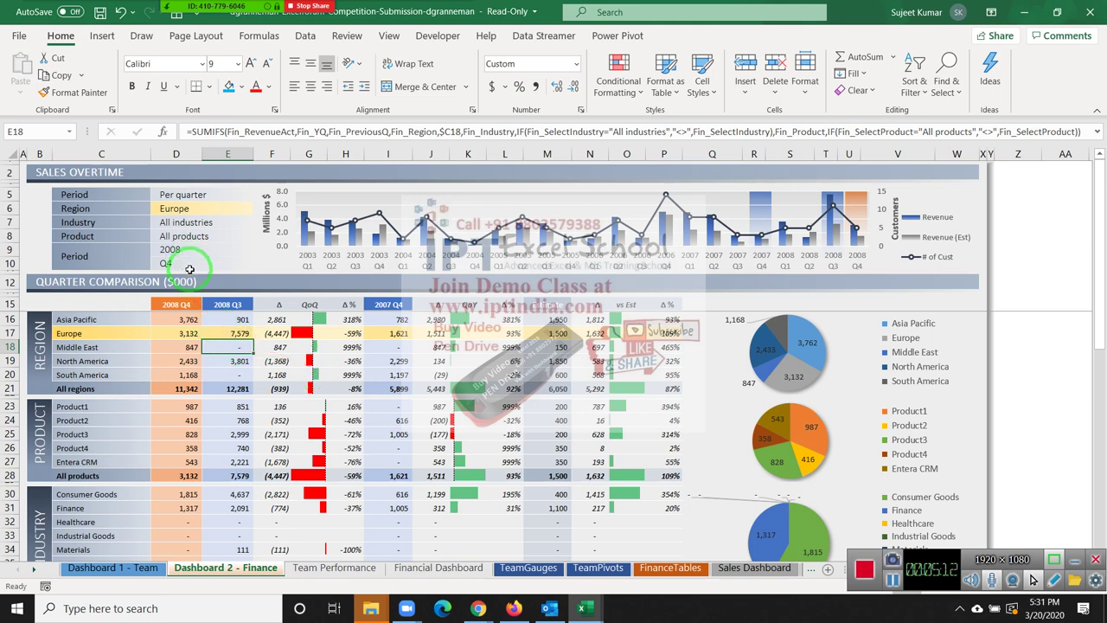
Duplicate the Dashboard 2 - Finance sheet into (new book) using Move or Copy with Create a copy ticked.
{"action": "right_click", "coordinate": [229, 575]}
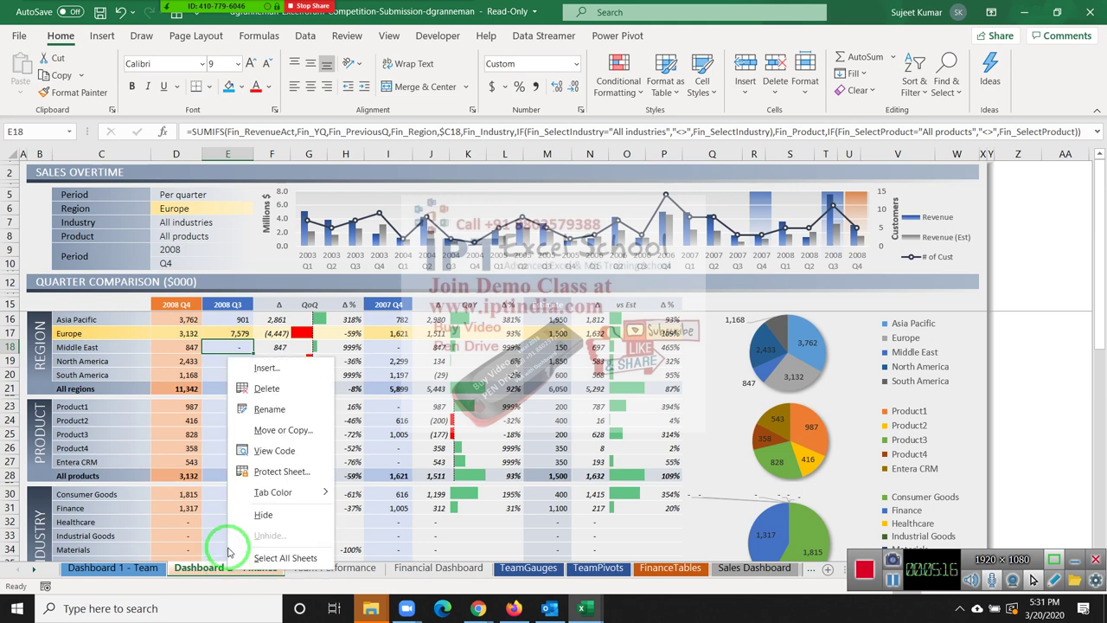
{"action": "left_click", "coordinate": [259, 431]}
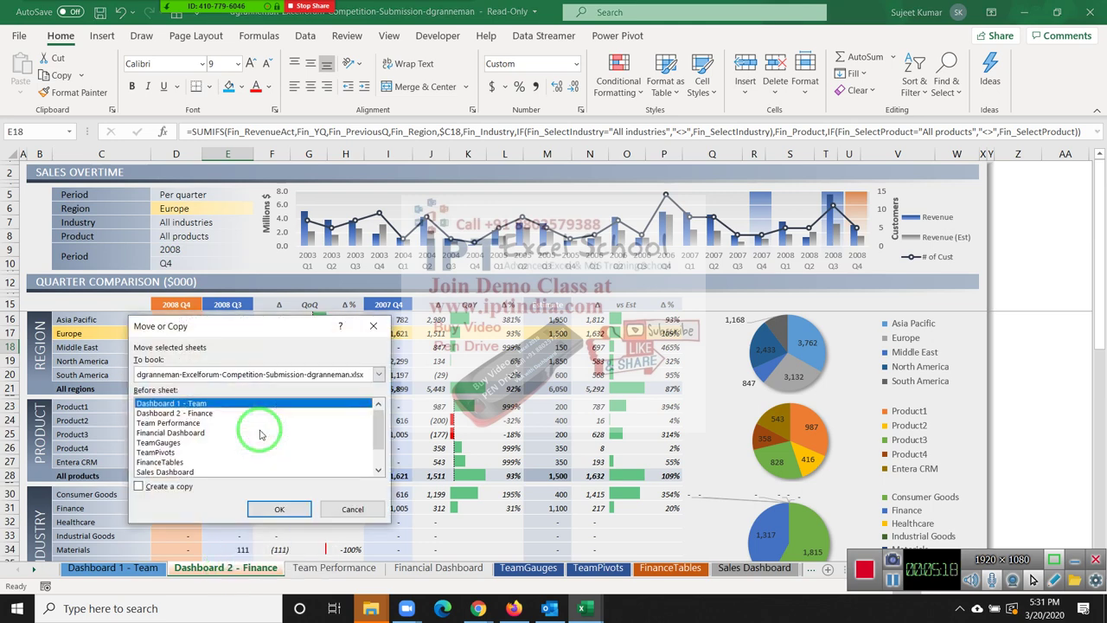
{"action": "left_click", "coordinate": [257, 523]}
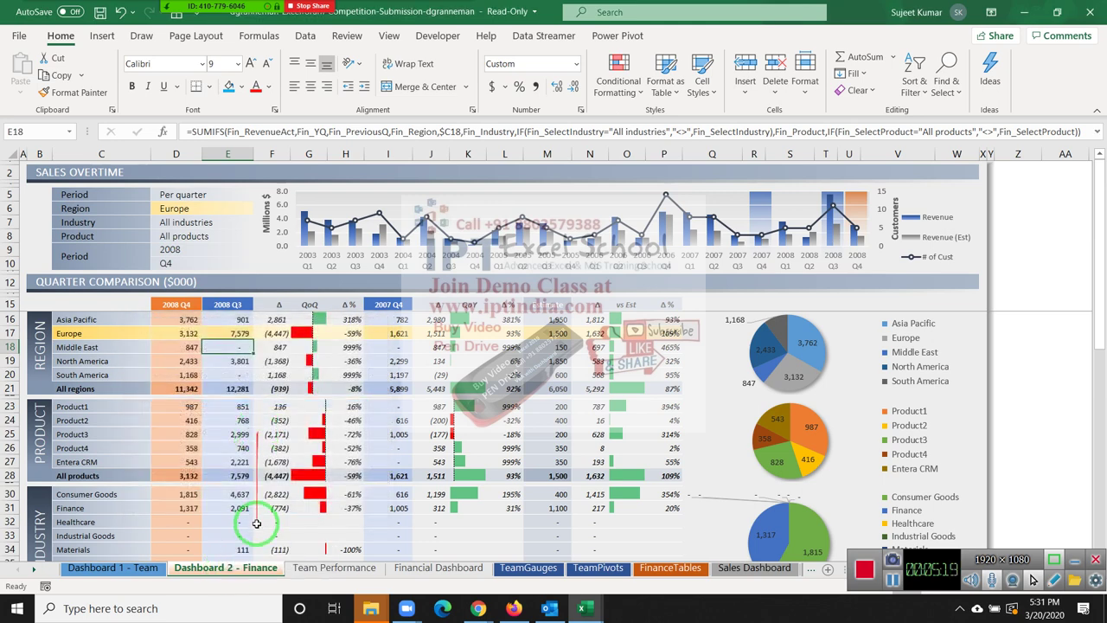
{"action": "right_click", "coordinate": [233, 569]}
{"action": "left_click", "coordinate": [259, 429]}
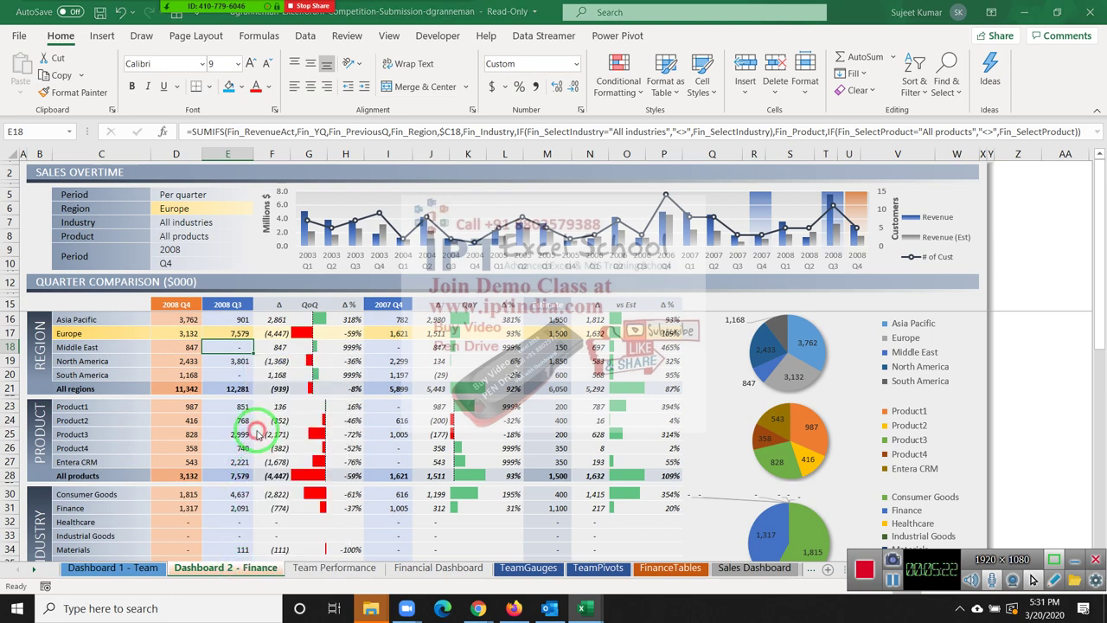
{"action": "left_click", "coordinate": [182, 488]}
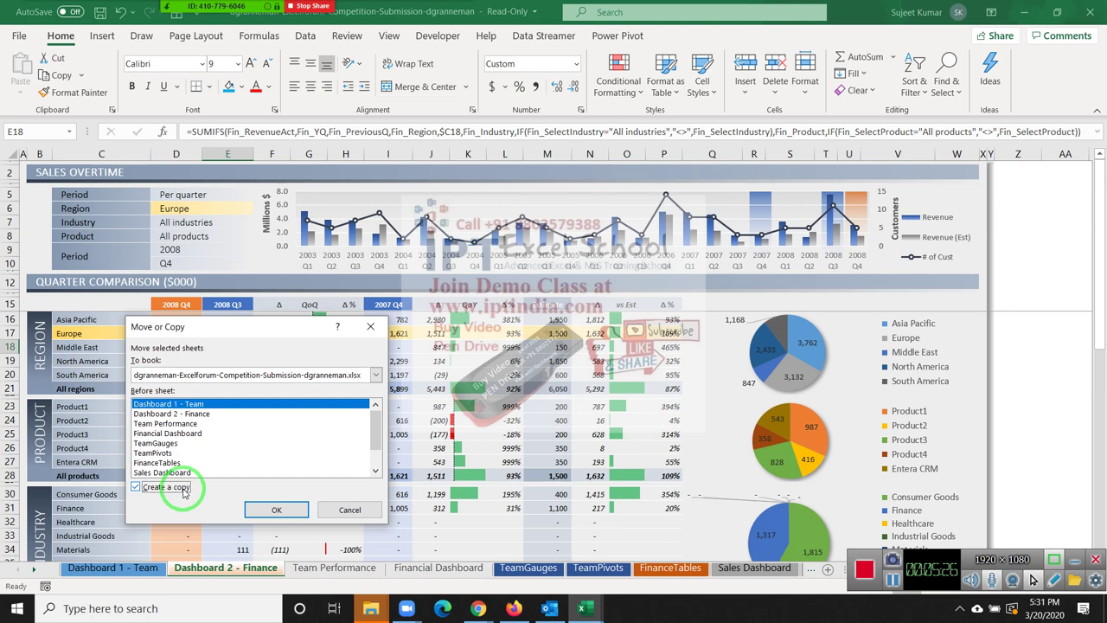
{"action": "left_click", "coordinate": [179, 377]}
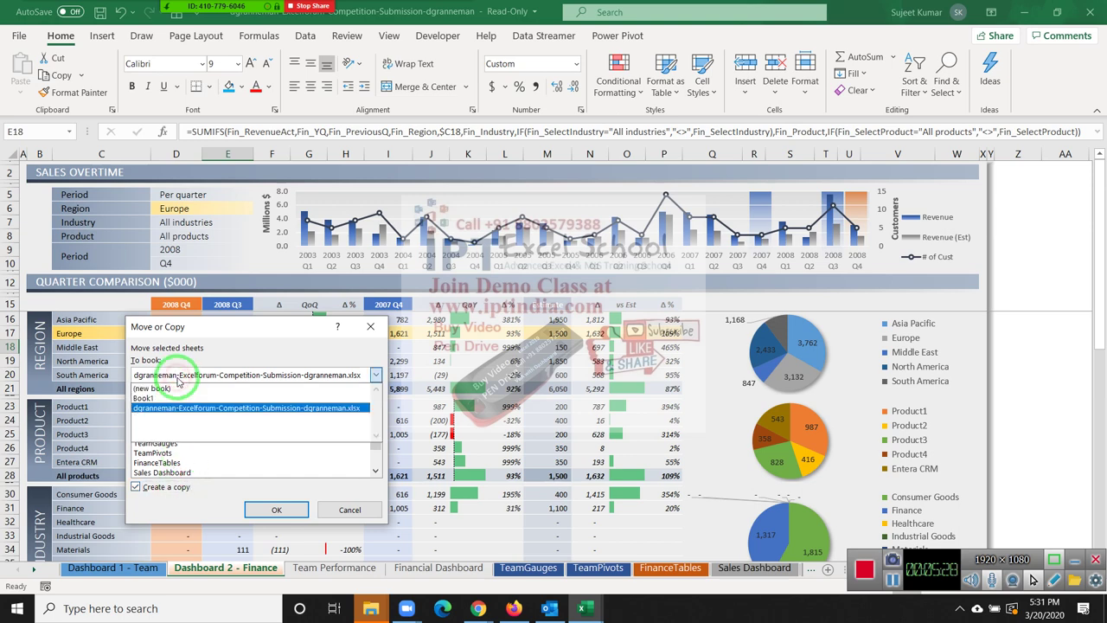
{"action": "left_click", "coordinate": [177, 390]}
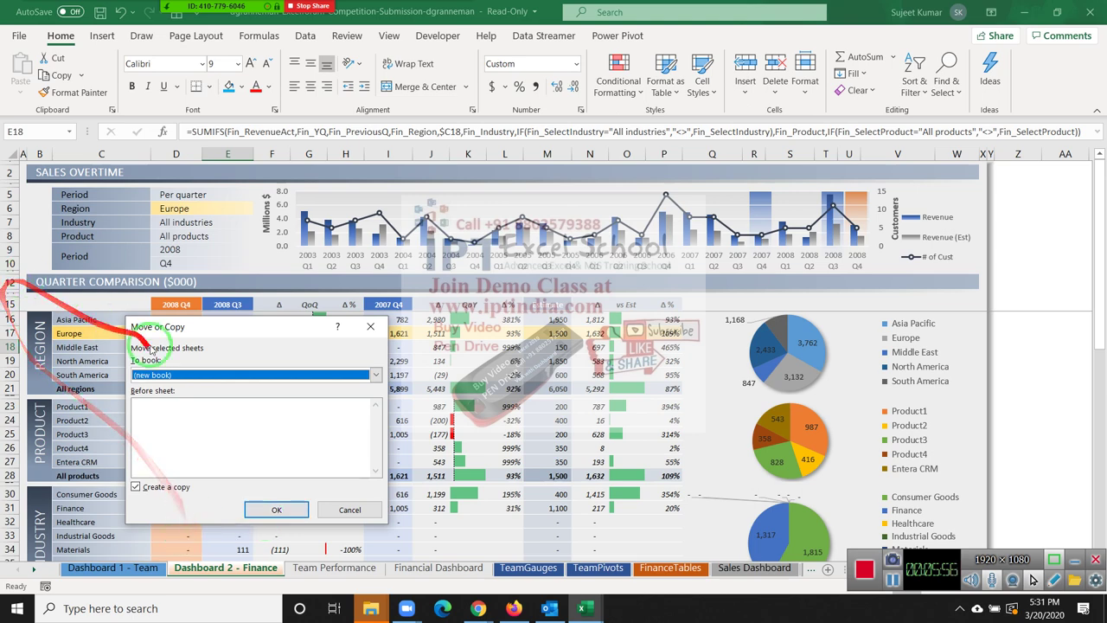
{"action": "left_click", "coordinate": [284, 511]}
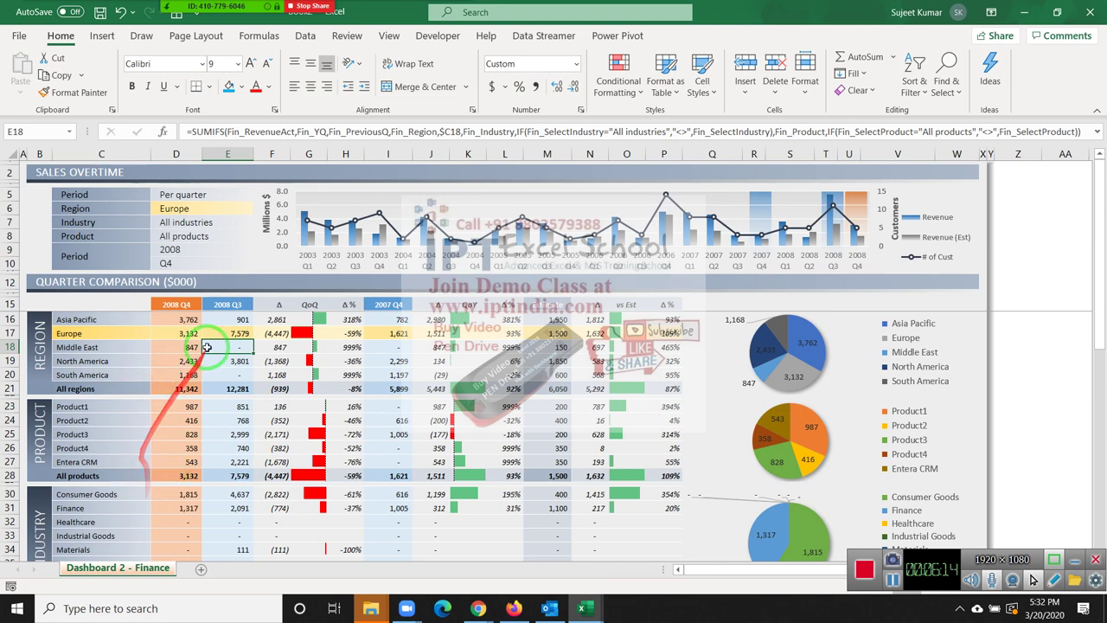
Inspect the formulas in F19 and E17, leaving E17 unchanged.
{"action": "left_click", "coordinate": [255, 359]}
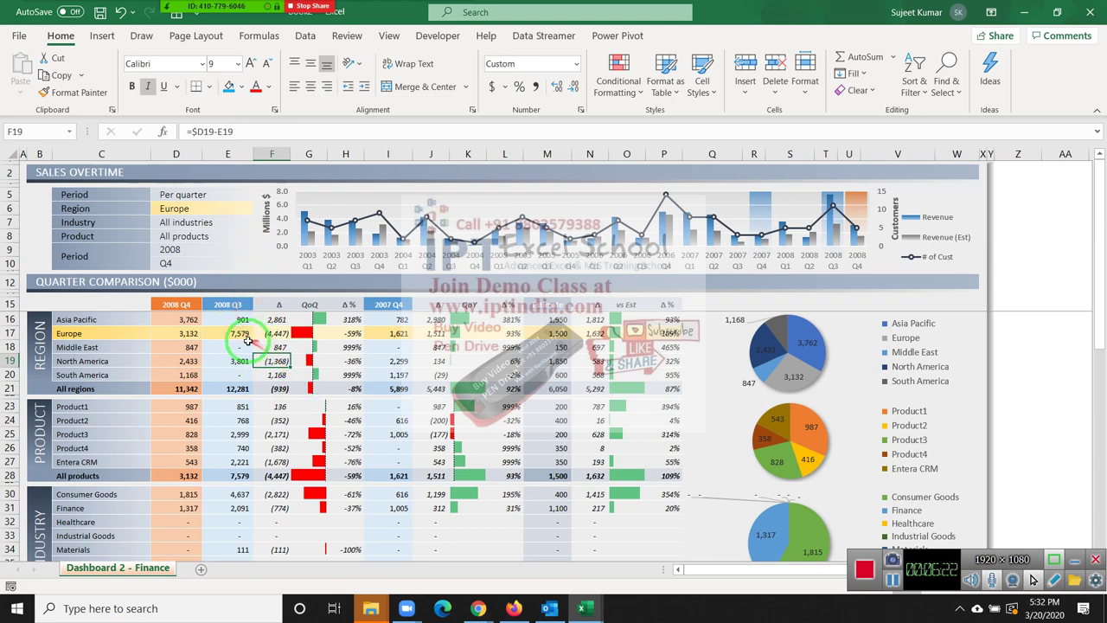
{"action": "left_click", "coordinate": [239, 333]}
{"action": "double_click", "coordinate": [239, 333]}
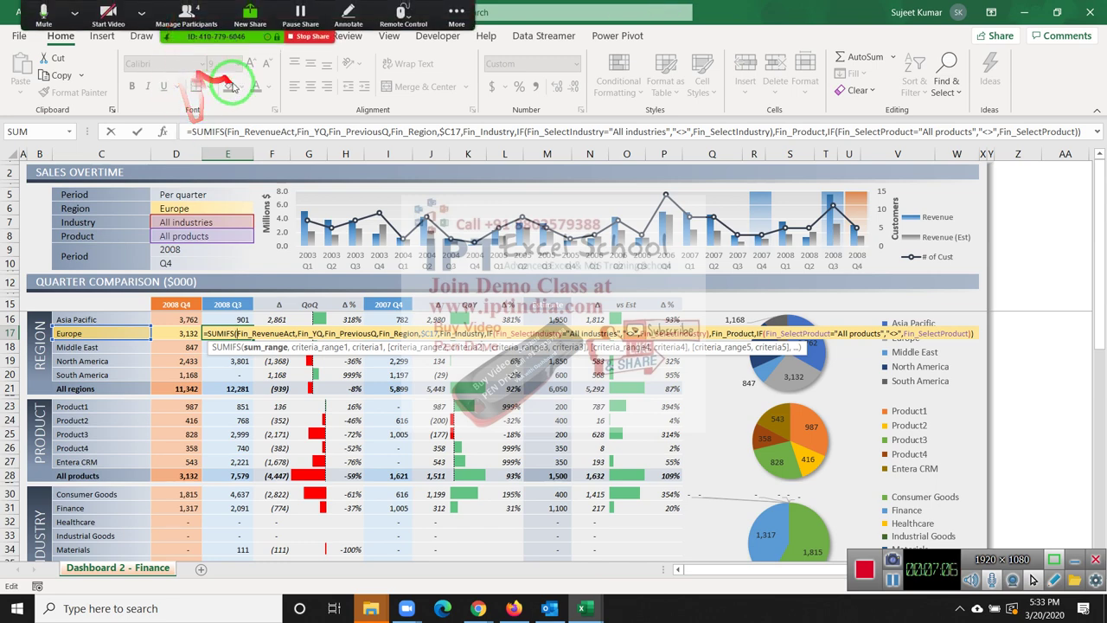
{"action": "key", "text": "ctrl+Return"}
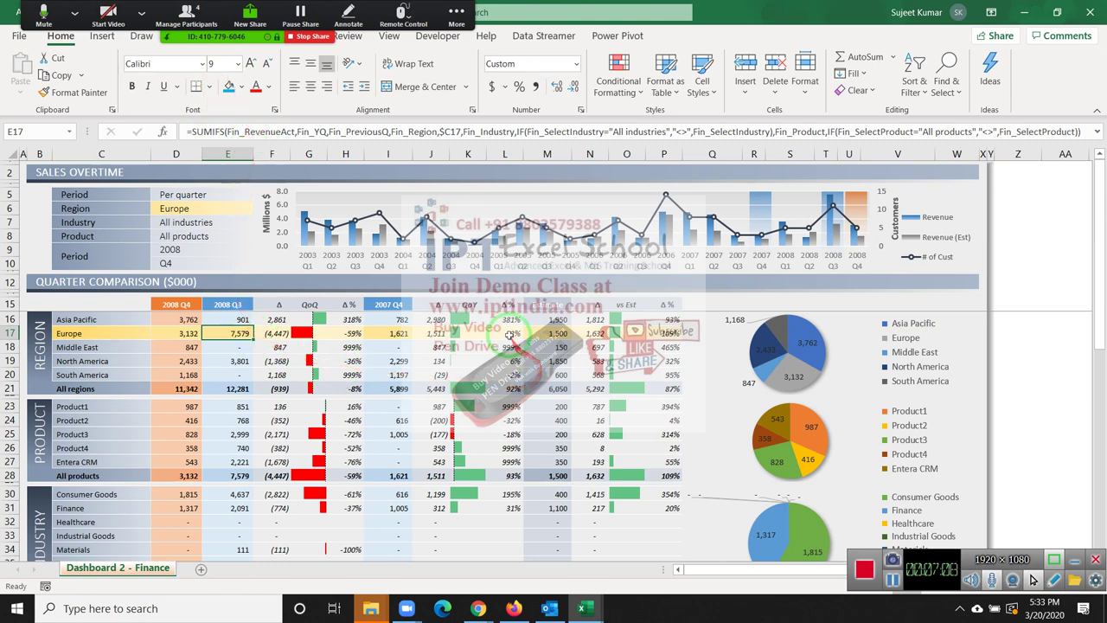
Select cells from L17 down and M19:M25, then select the entire sheet.
{"action": "left_click_drag", "start_coordinate": [506, 333], "coordinate": [500, 422]}
{"action": "left_click_drag", "start_coordinate": [547, 361], "coordinate": [553, 434]}
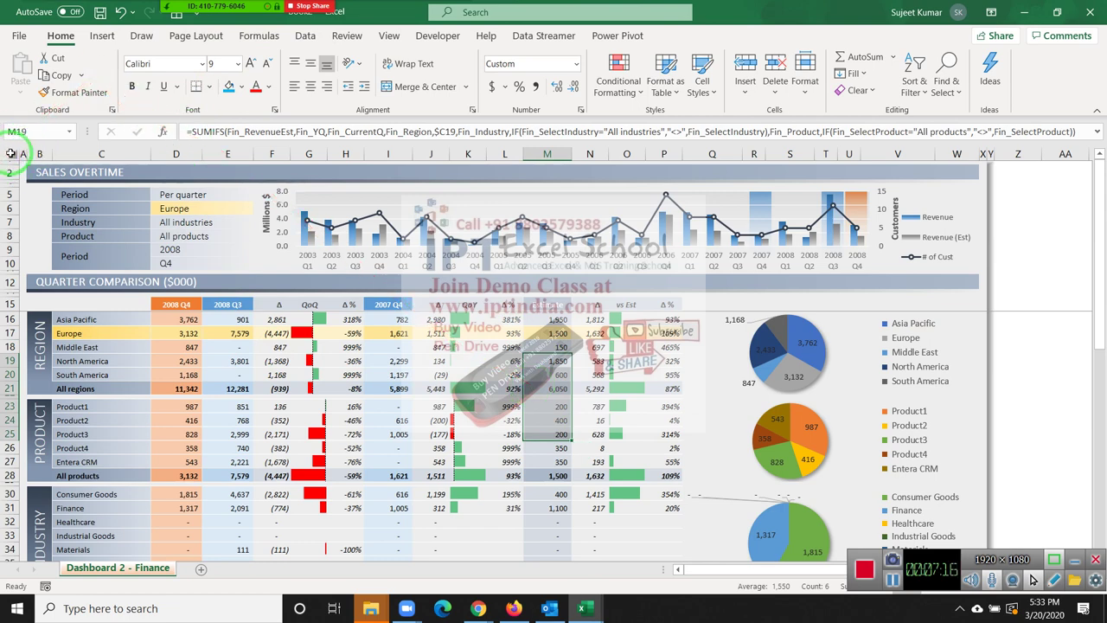
{"action": "left_click", "coordinate": [11, 152]}
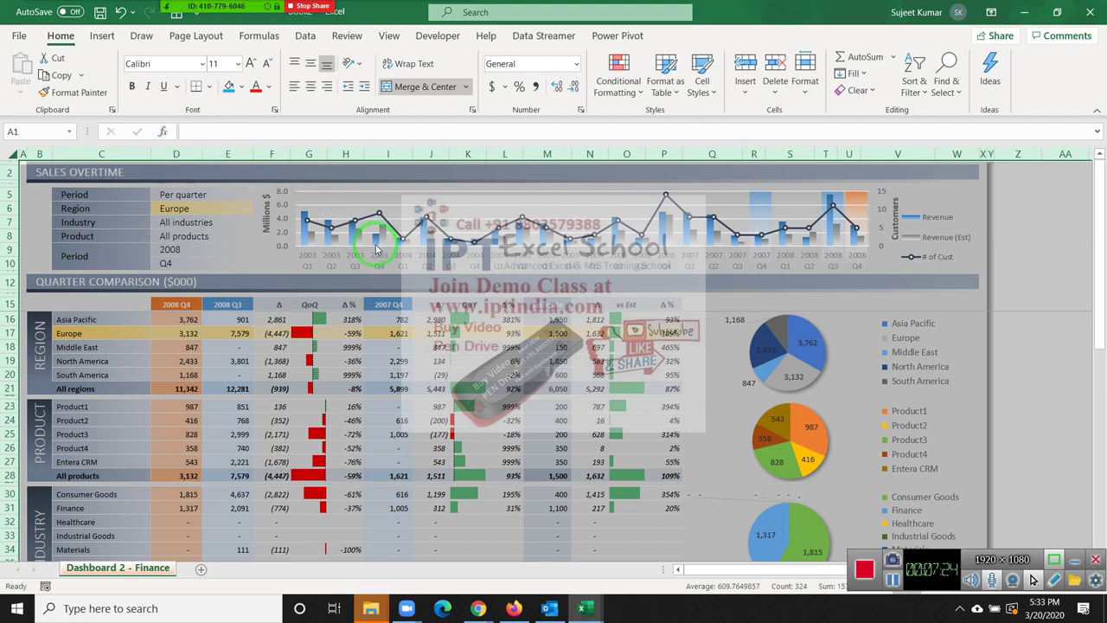
Copy the whole sheet and paste it back as Values only through Paste Special.
{"action": "key", "text": "ctrl+c"}
{"action": "right_click", "coordinate": [307, 286]}
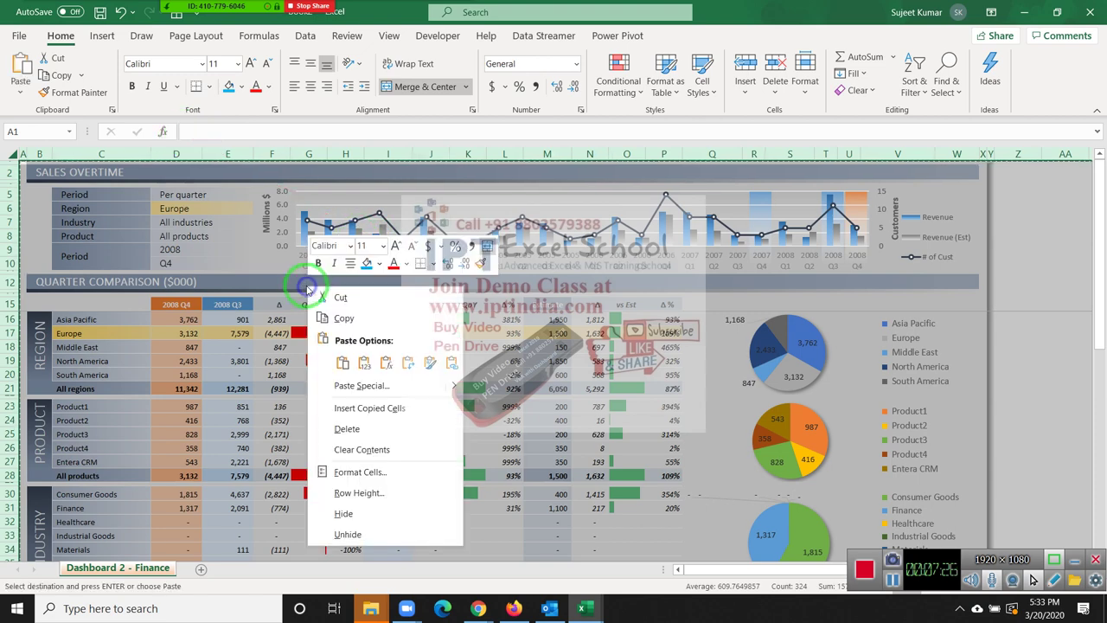
{"action": "left_click", "coordinate": [351, 386]}
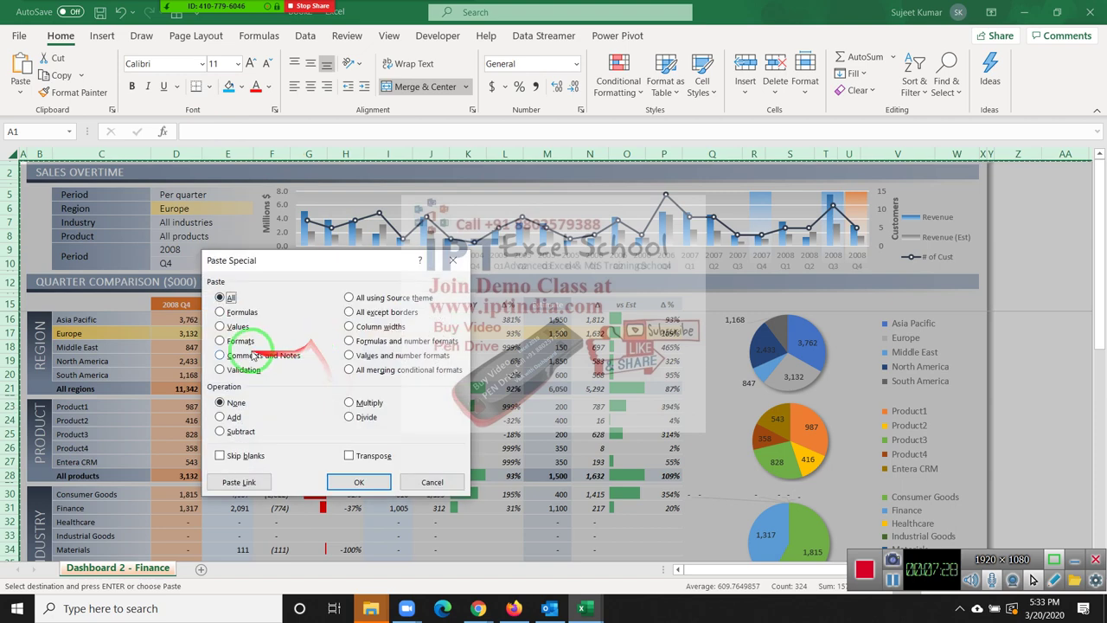
{"action": "left_click", "coordinate": [236, 326]}
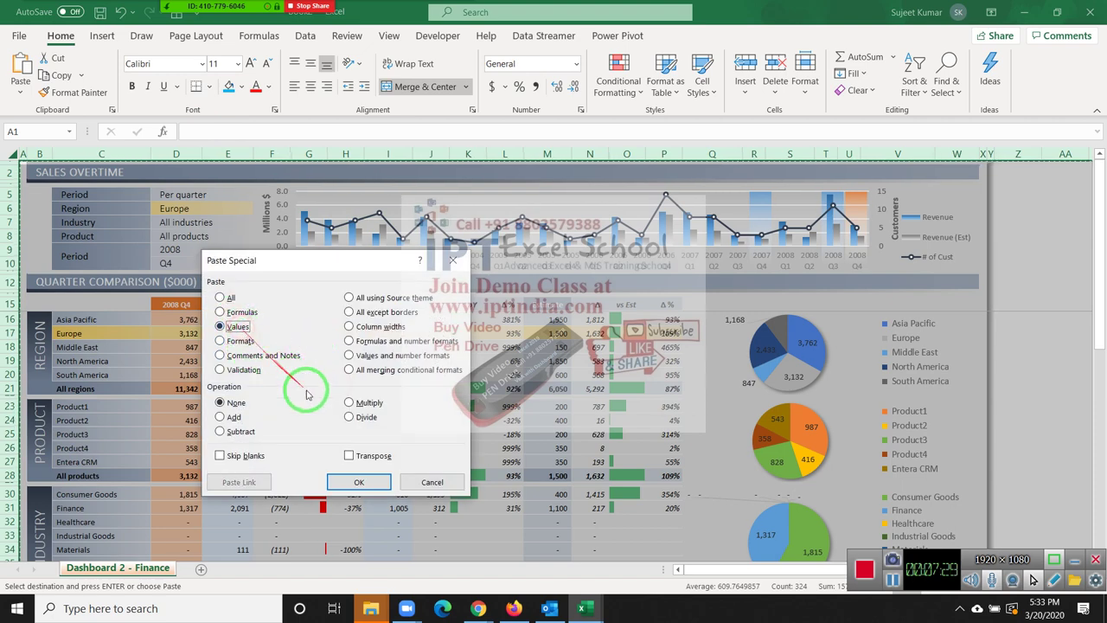
{"action": "left_click", "coordinate": [364, 482]}
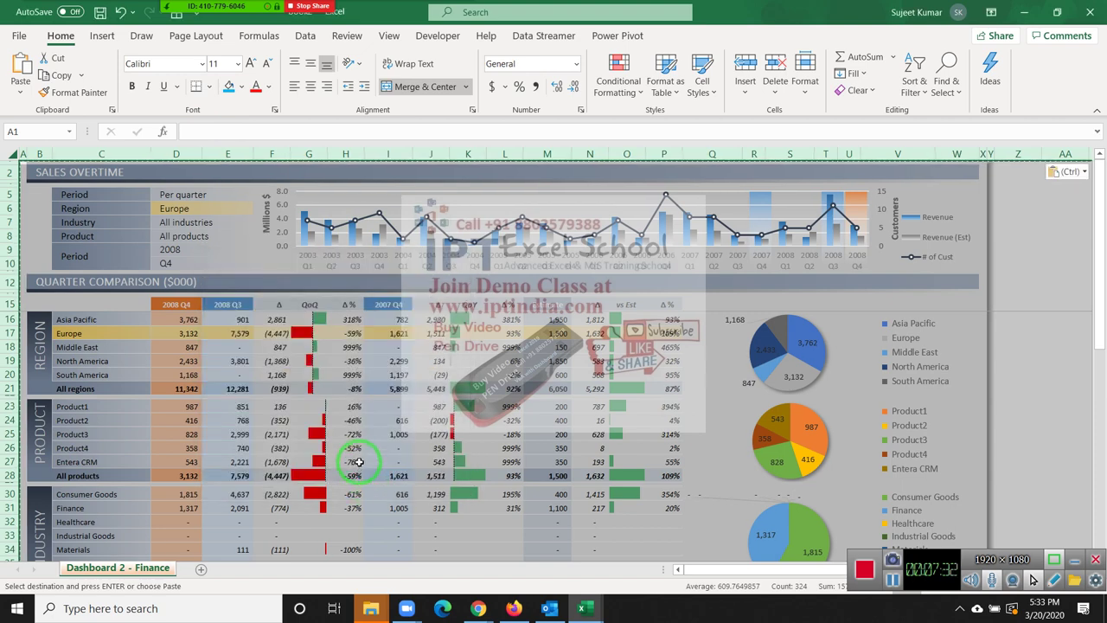
Check the pasted values in cells H18, K27 and F20.
{"action": "left_click", "coordinate": [350, 347]}
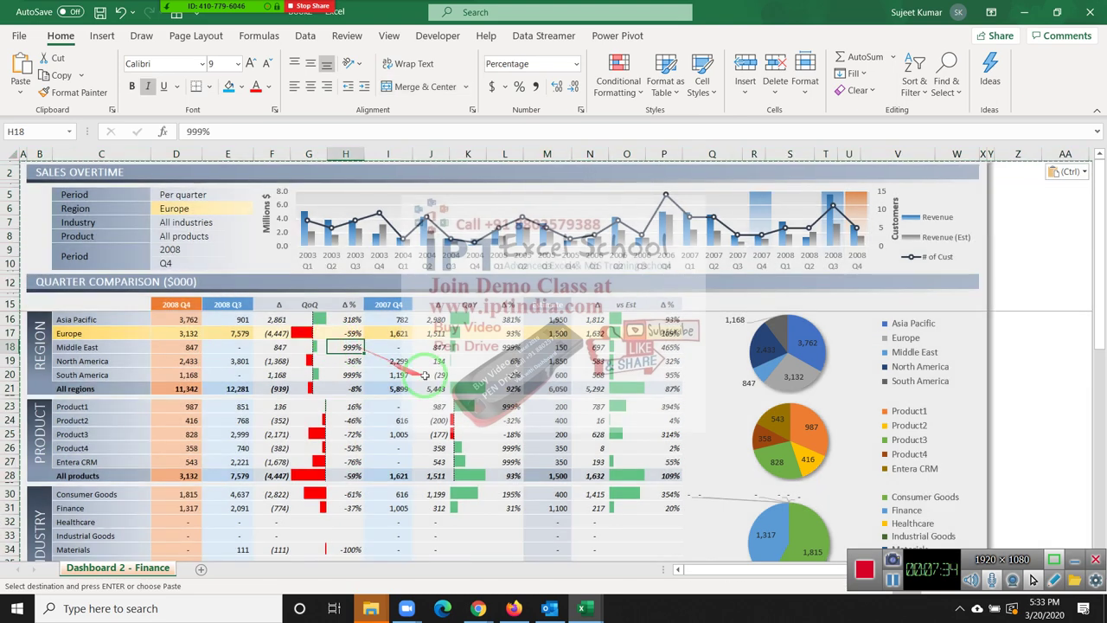
{"action": "left_click", "coordinate": [468, 461]}
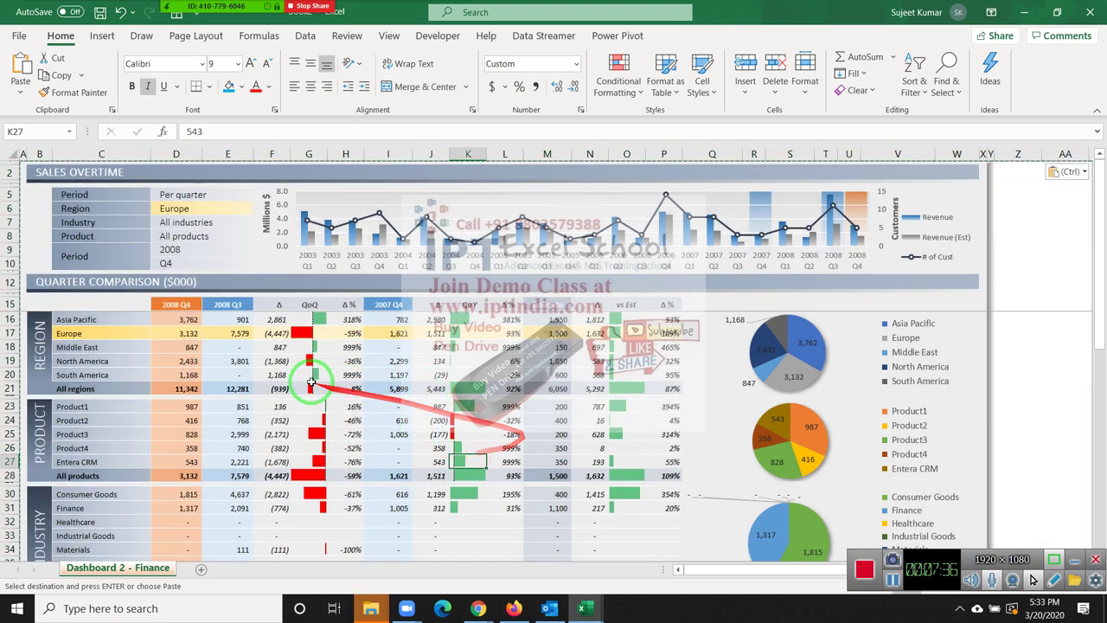
{"action": "left_click", "coordinate": [278, 374]}
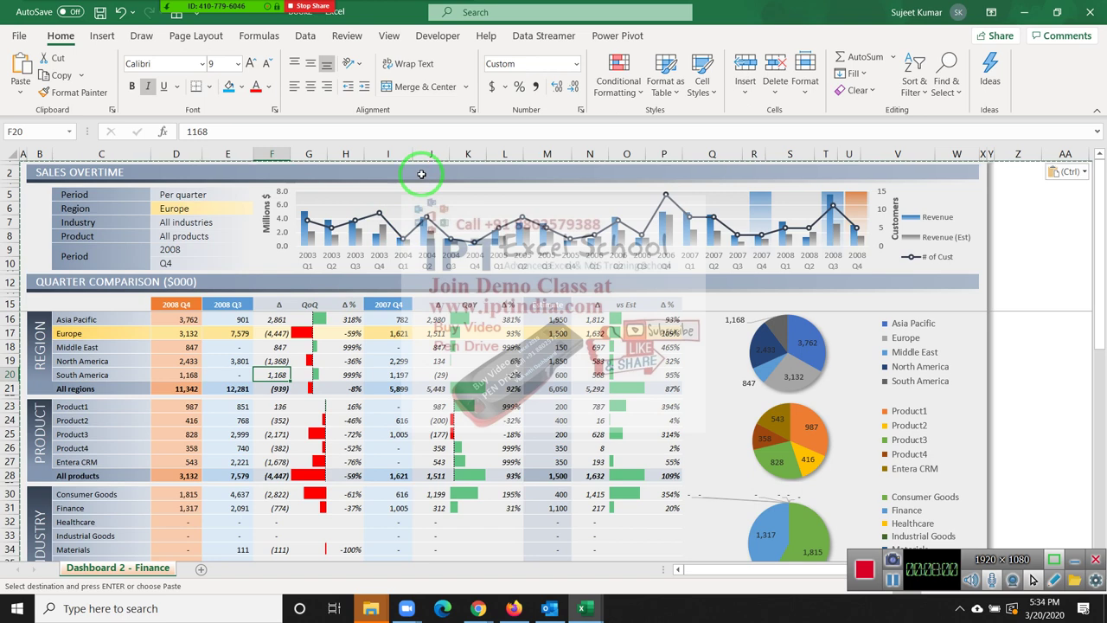
Close the workbook holding the pasted values without saving.
{"action": "left_click", "coordinate": [1090, 12]}
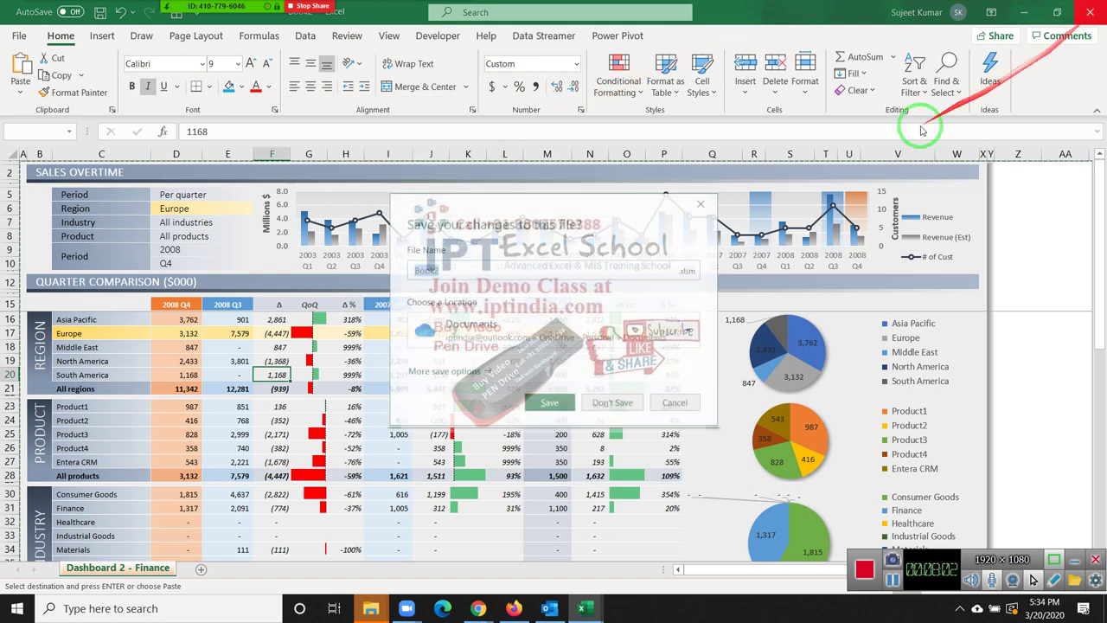
{"action": "left_click", "coordinate": [616, 415]}
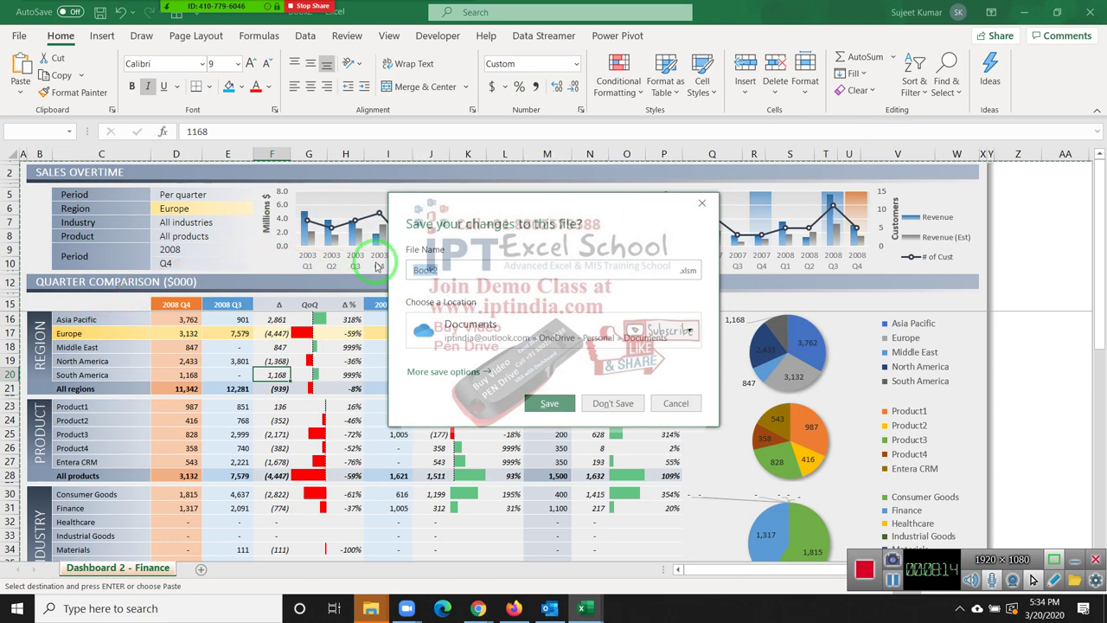
{"action": "left_click", "coordinate": [614, 402]}
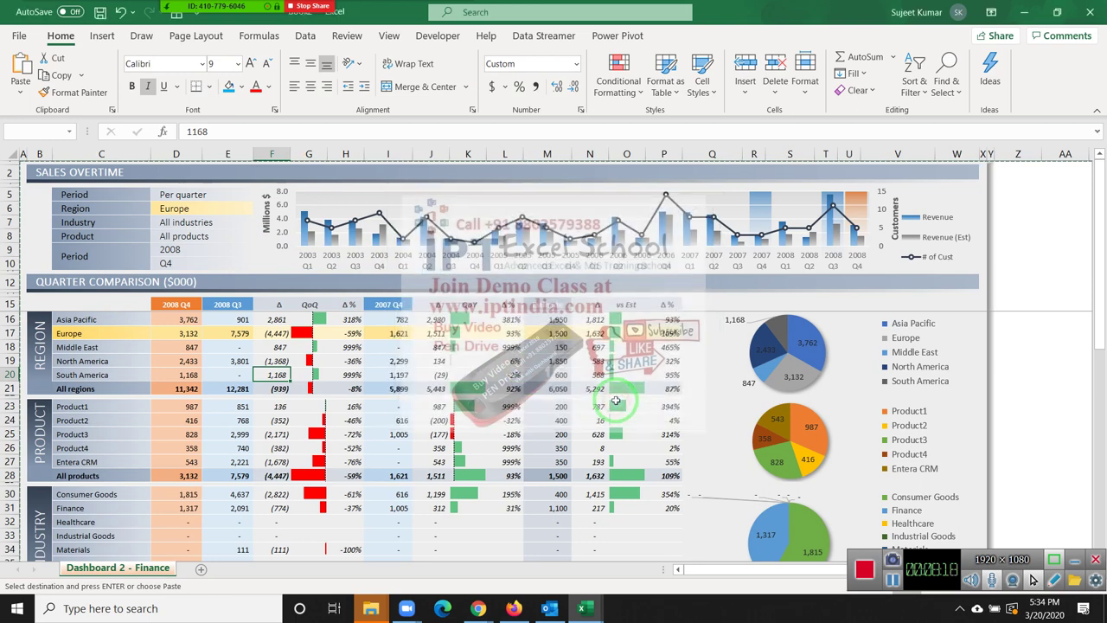
Dismiss the clipboard warning and close the read-only dashboard workbook without saving.
{"action": "left_click", "coordinate": [555, 355]}
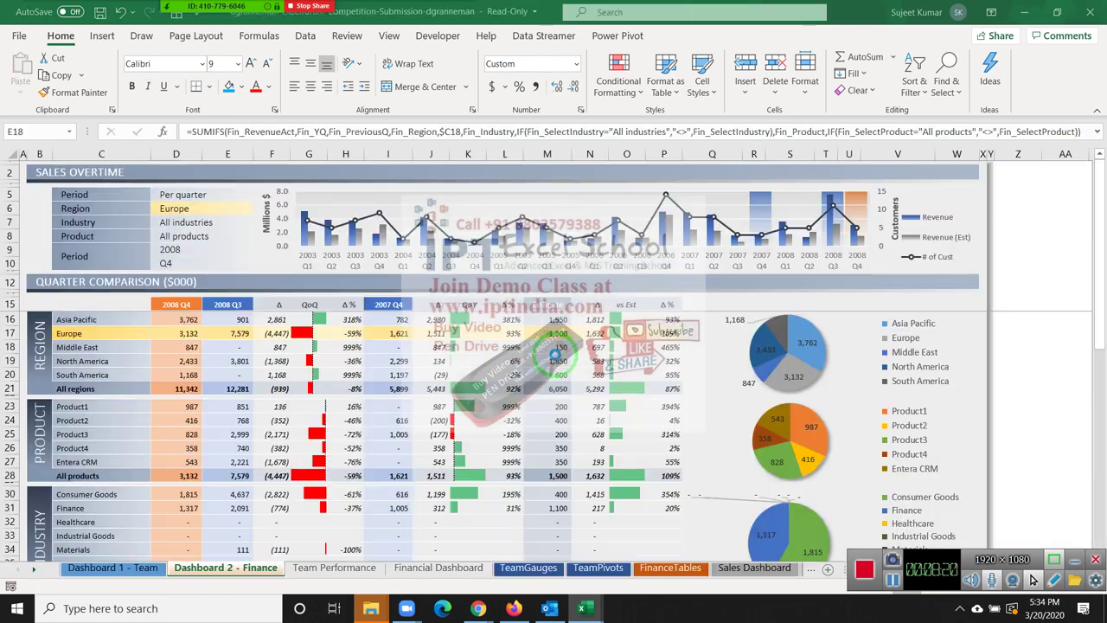
{"action": "left_click", "coordinate": [1090, 12]}
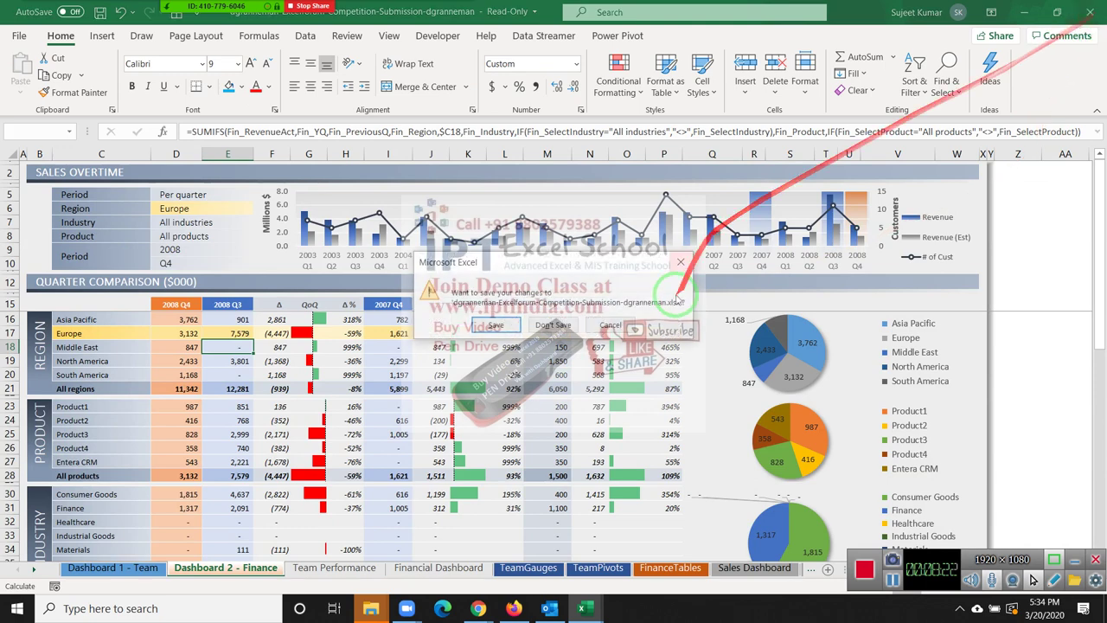
{"action": "left_click", "coordinate": [555, 325]}
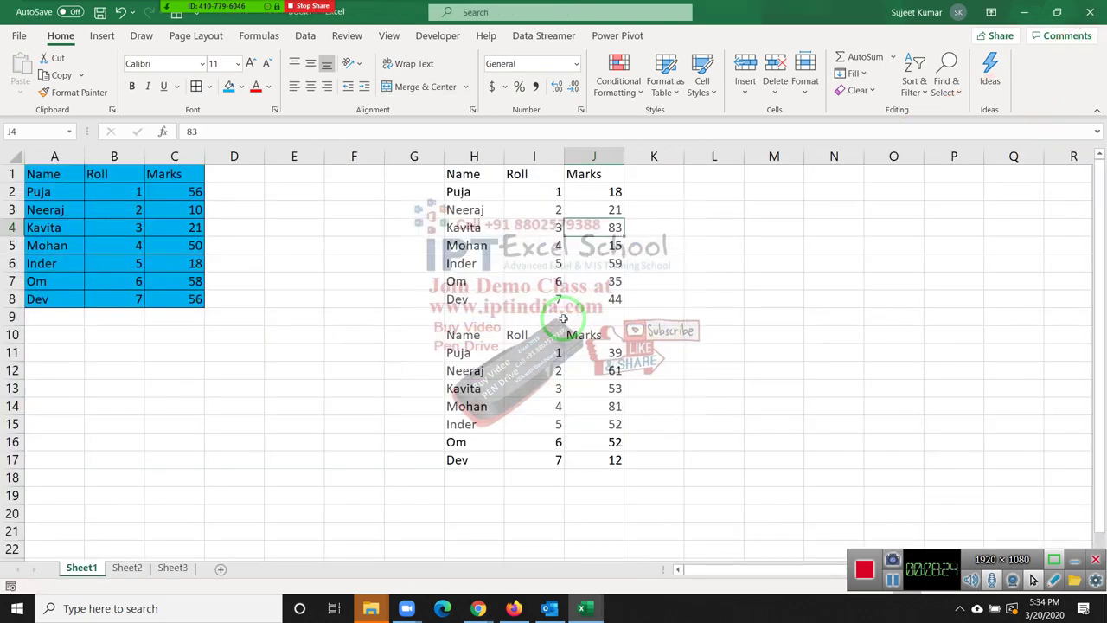
Clear the second marks table in H10:J17 and everything in columns H to J.
{"action": "left_click_drag", "start_coordinate": [467, 336], "coordinate": [602, 447]}
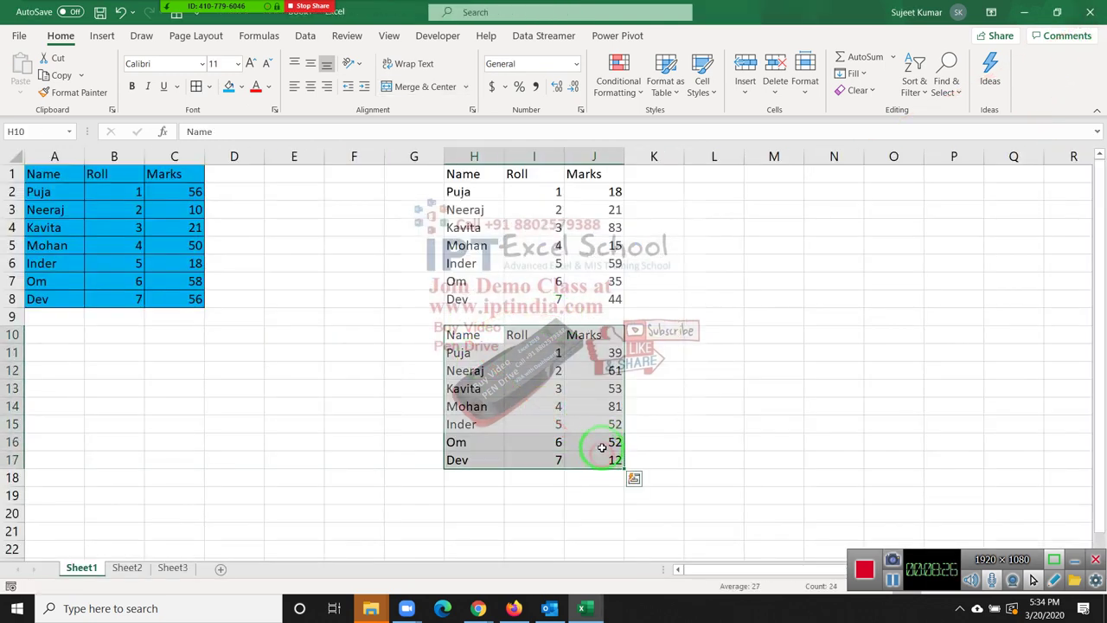
{"action": "key", "text": "Delete"}
{"action": "left_click_drag", "start_coordinate": [474, 157], "coordinate": [594, 176]}
{"action": "key", "text": "Delete"}
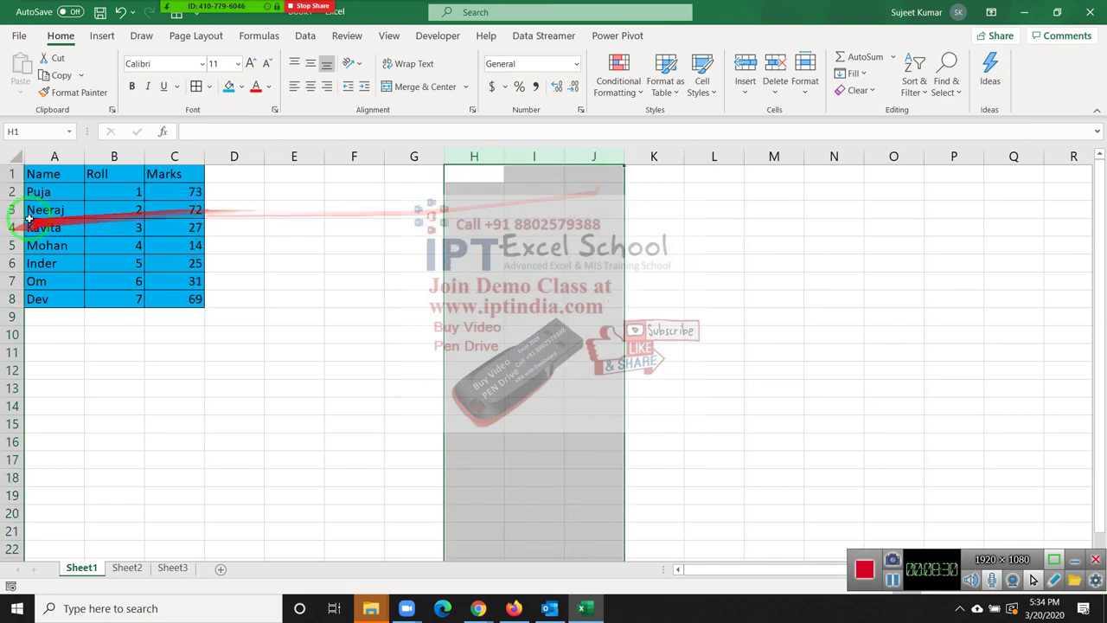
Paste only the formatting of marks table A1:C8 into G1 via Paste Special Formats.
{"action": "left_click_drag", "start_coordinate": [43, 174], "coordinate": [155, 304]}
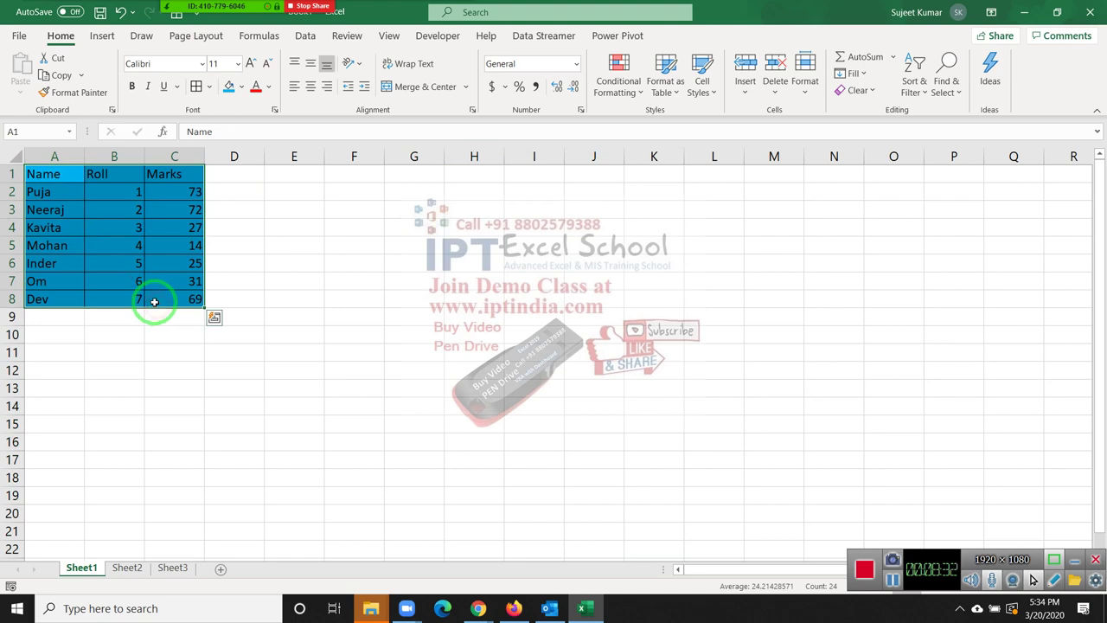
{"action": "key", "text": "ctrl+c"}
{"action": "left_click", "coordinate": [405, 174]}
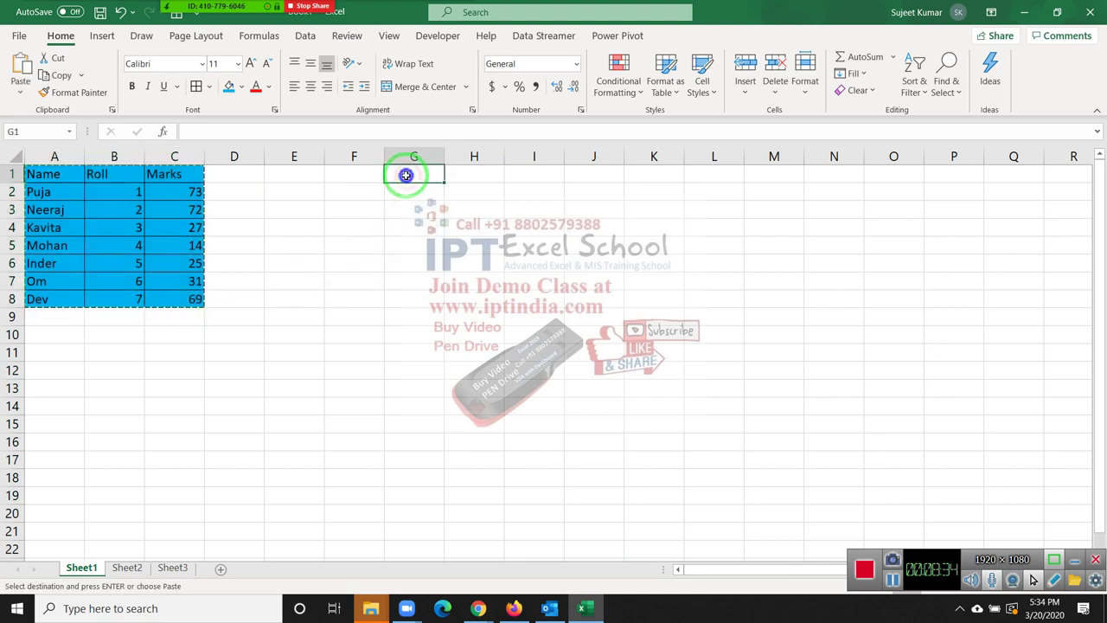
{"action": "right_click", "coordinate": [406, 174]}
{"action": "left_click", "coordinate": [449, 275]}
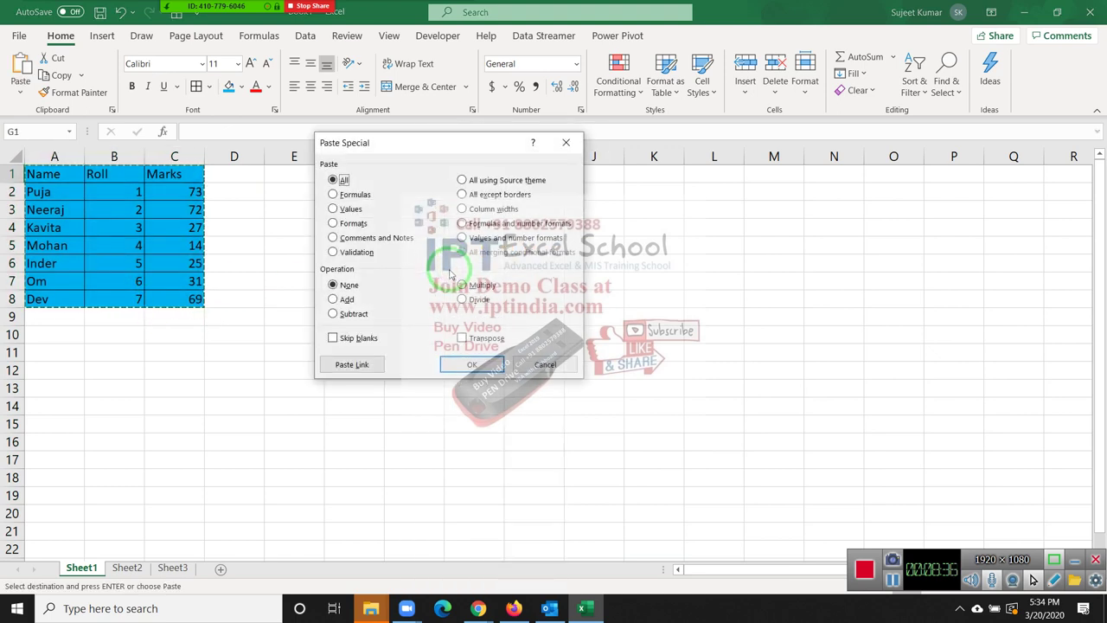
{"action": "left_click", "coordinate": [351, 223]}
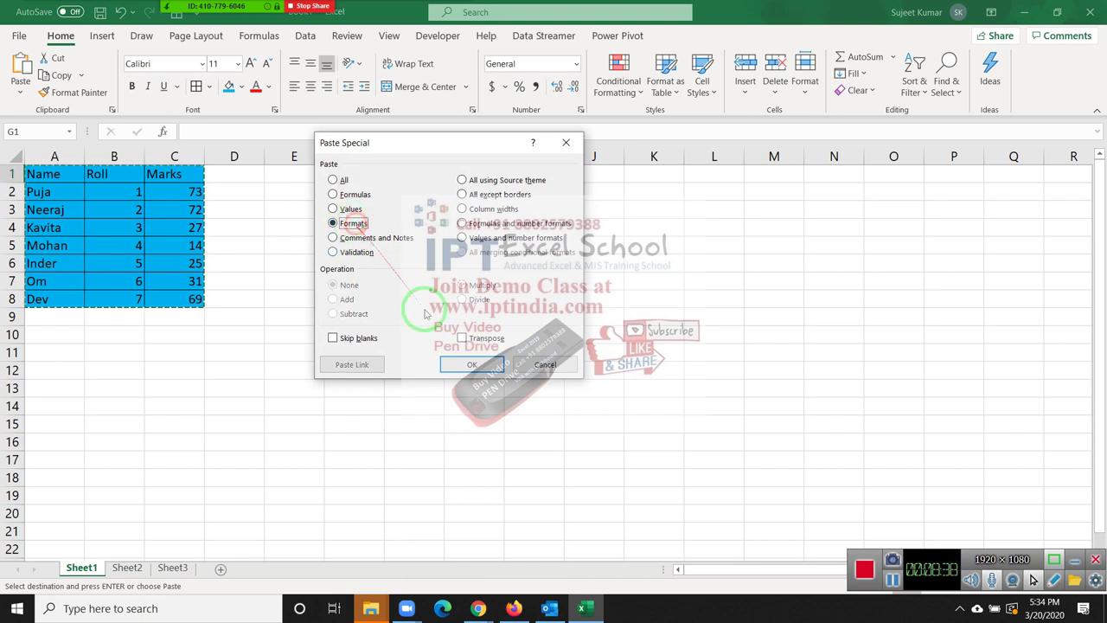
{"action": "left_click", "coordinate": [459, 364]}
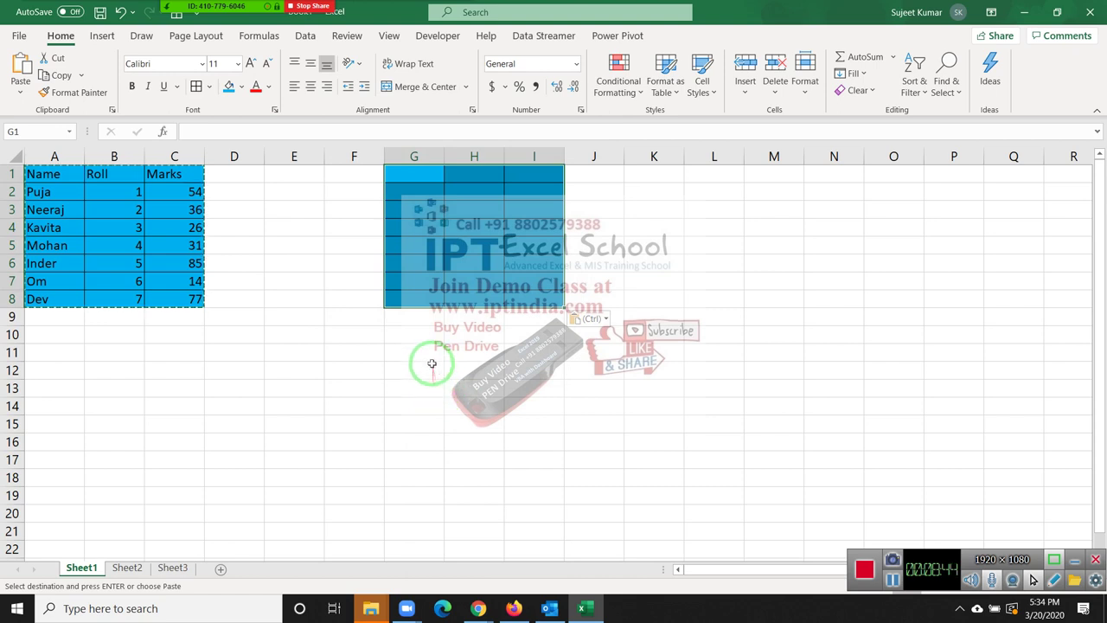
Delete columns G to I holding the pasted formatting.
{"action": "left_click", "coordinate": [431, 366]}
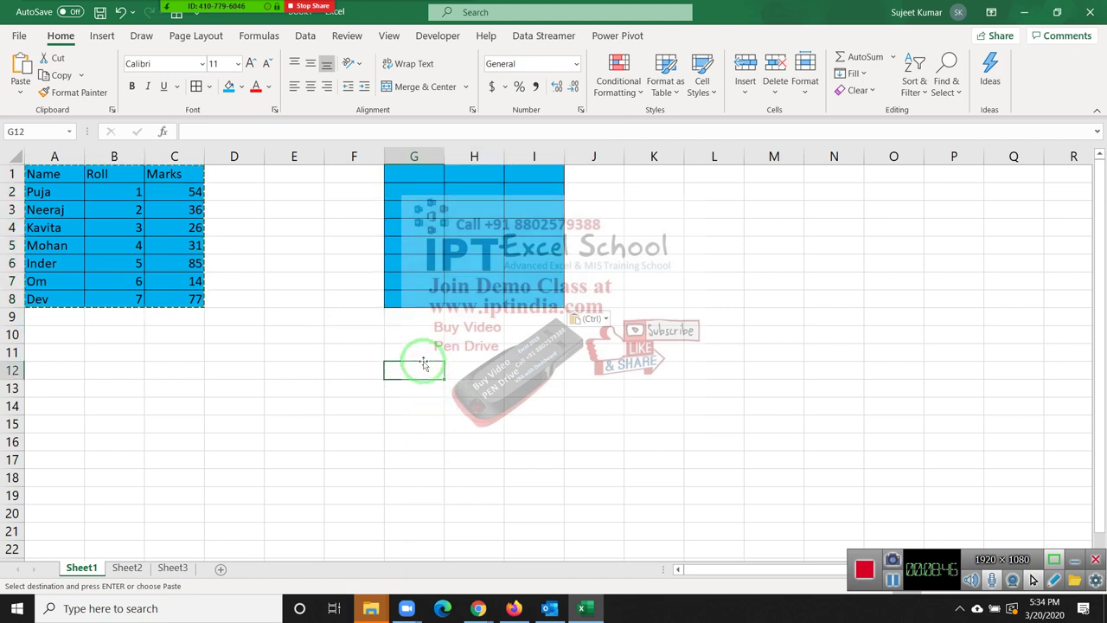
{"action": "left_click", "coordinate": [346, 336]}
{"action": "left_click_drag", "start_coordinate": [425, 155], "coordinate": [525, 156]}
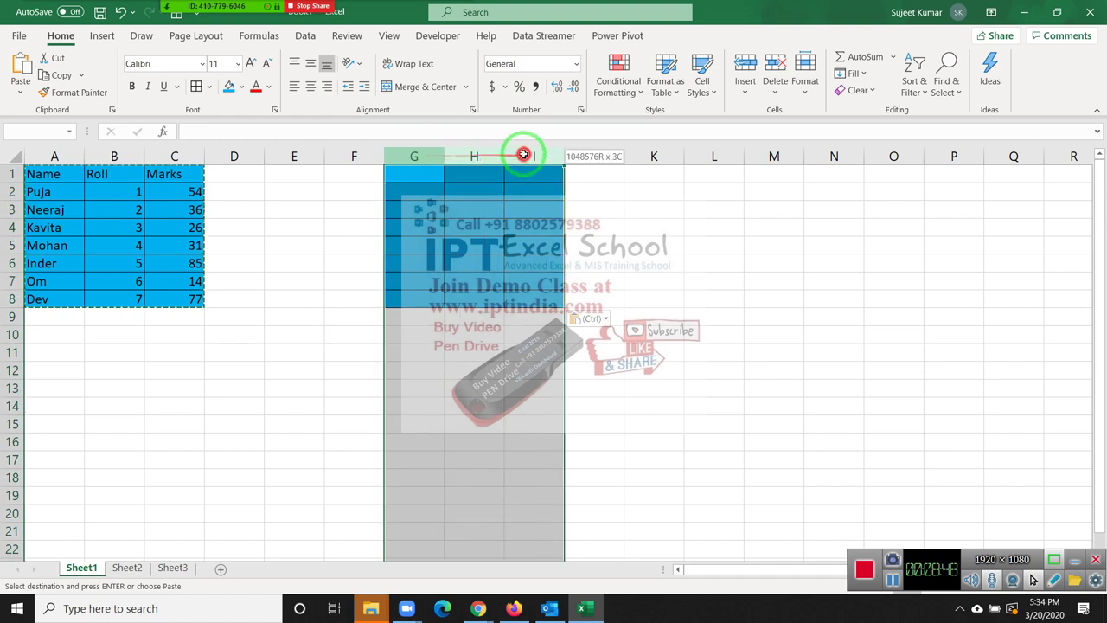
{"action": "right_click", "coordinate": [524, 156]}
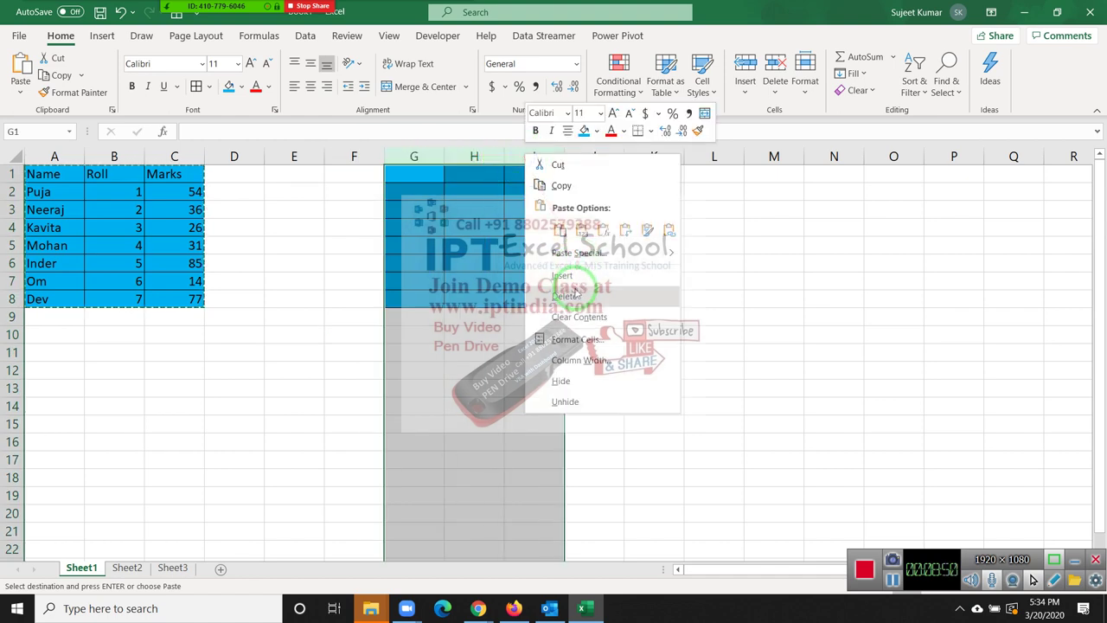
{"action": "left_click", "coordinate": [578, 276]}
{"action": "left_click", "coordinate": [474, 263]}
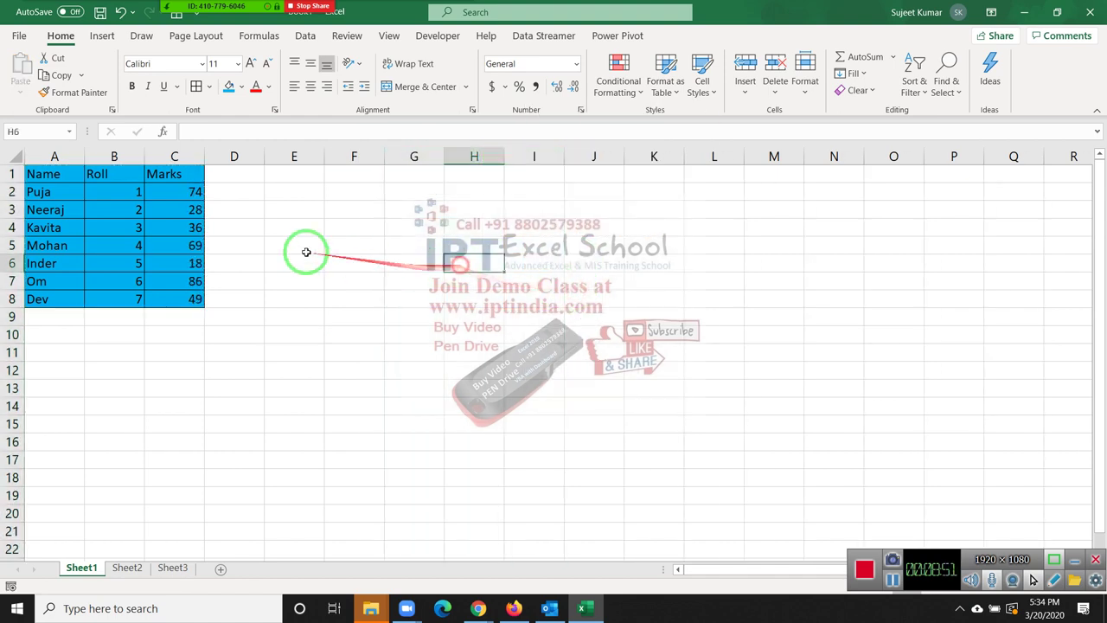
Open Format Cells for C1, look at the Custom number category, then cancel.
{"action": "left_click", "coordinate": [44, 173]}
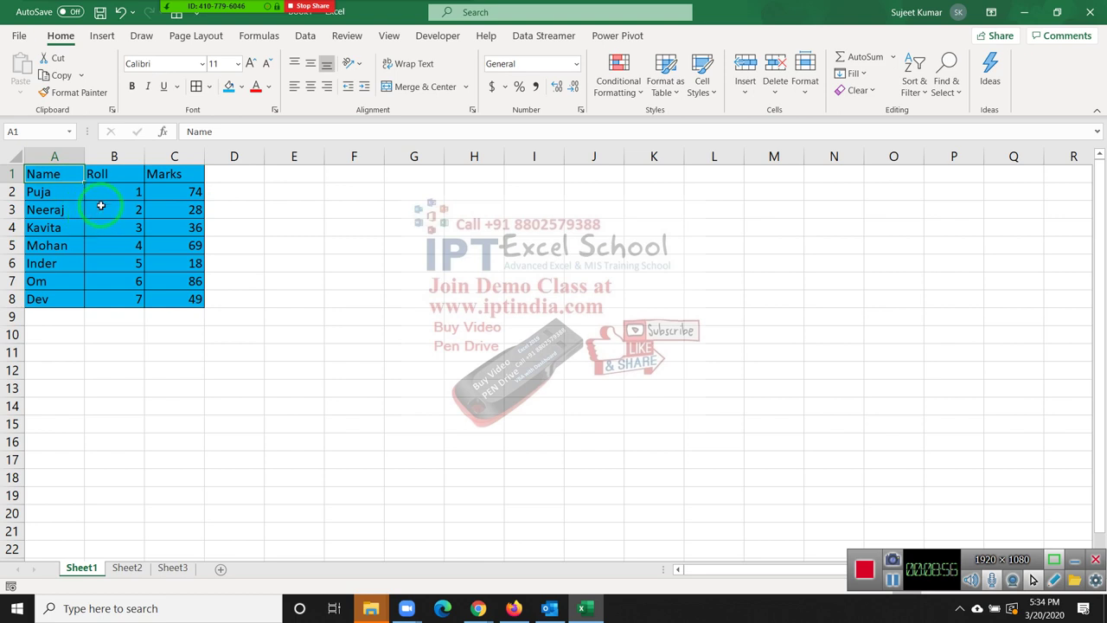
{"action": "left_click", "coordinate": [234, 227]}
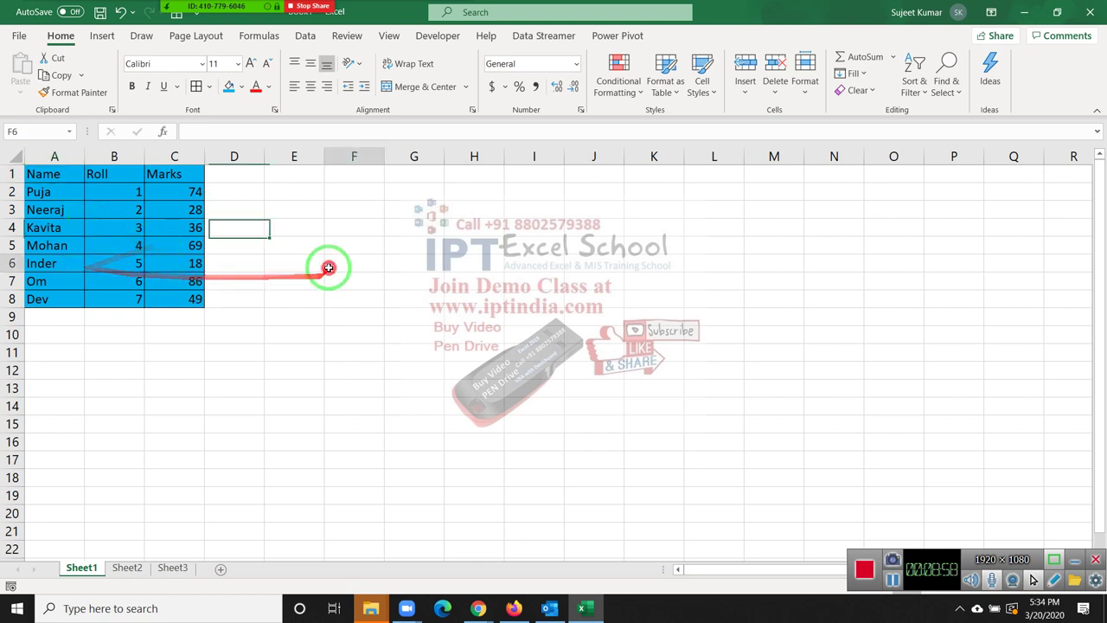
{"action": "left_click", "coordinate": [342, 263]}
{"action": "left_click", "coordinate": [177, 173]}
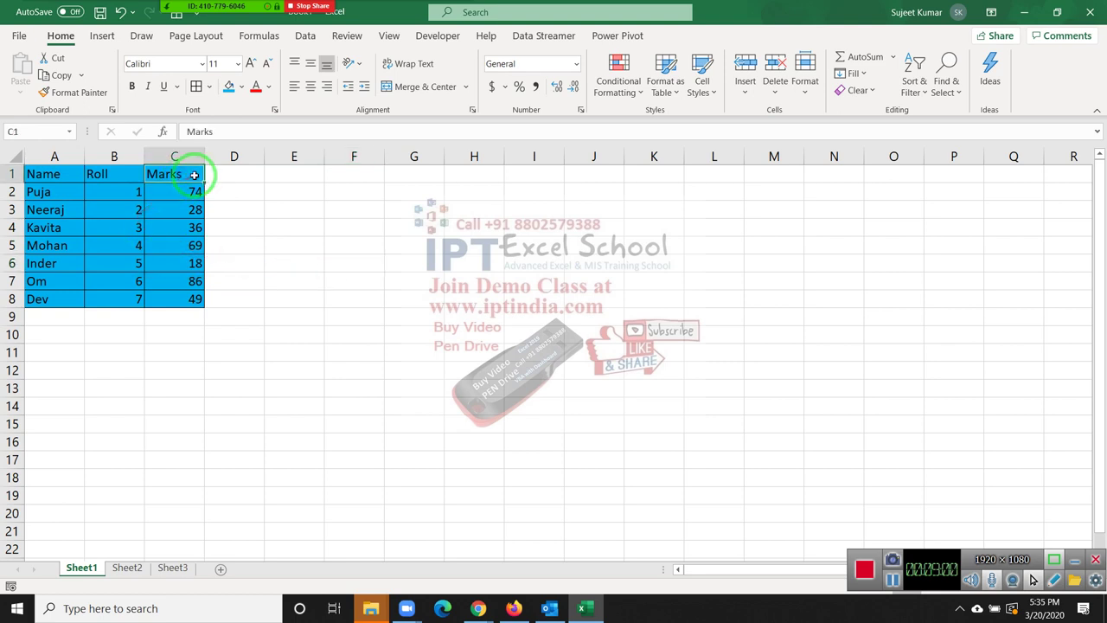
{"action": "right_click", "coordinate": [195, 174]}
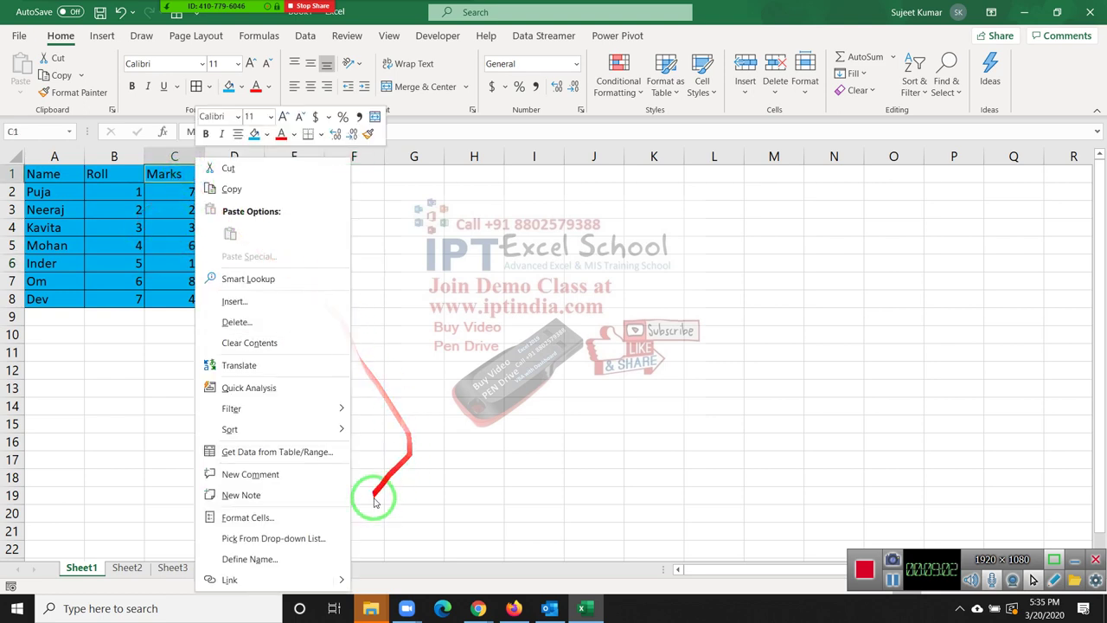
{"action": "left_click", "coordinate": [305, 517]}
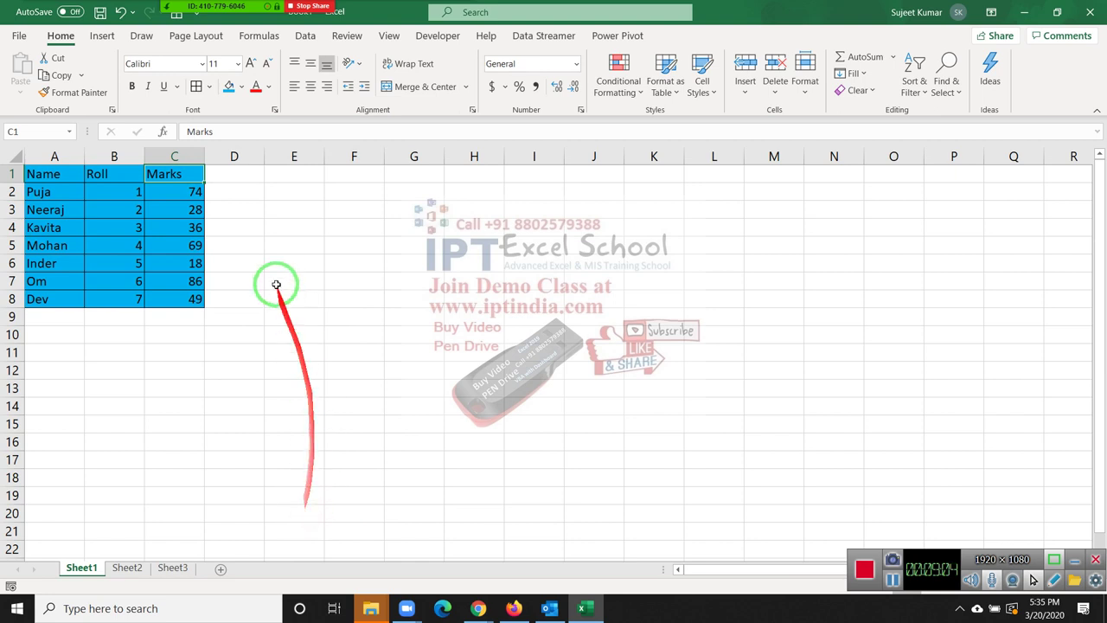
{"action": "left_click_drag", "start_coordinate": [249, 251], "coordinate": [354, 248]}
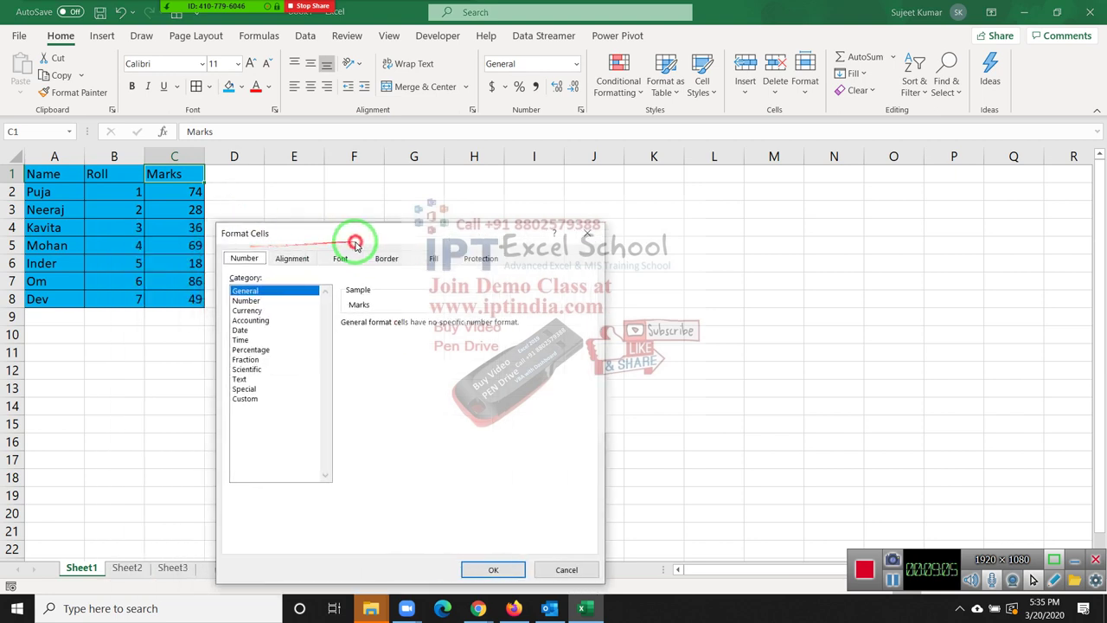
{"action": "left_click", "coordinate": [254, 399]}
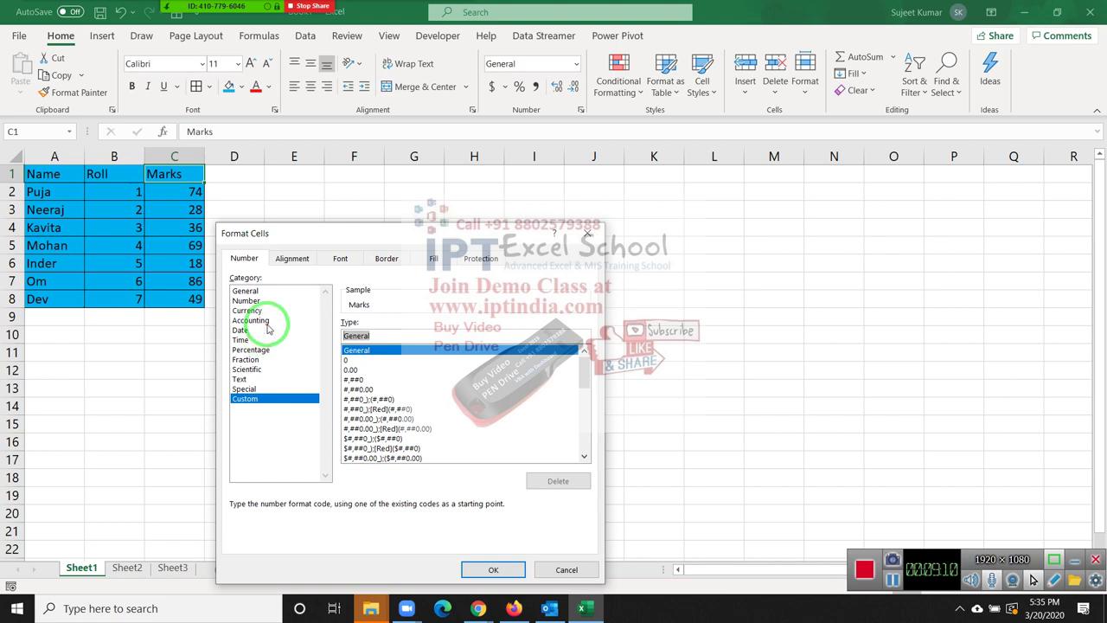
{"action": "key", "text": "Escape"}
Add and post the comment "This is Final Marks" on cell C1.
{"action": "right_click", "coordinate": [191, 170]}
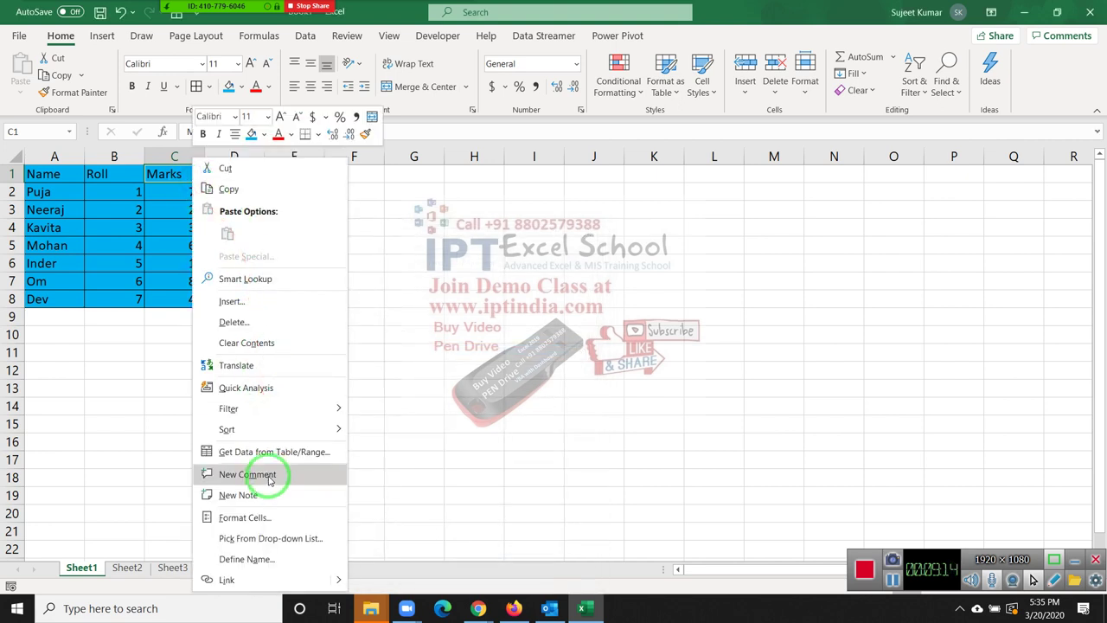
{"action": "left_click", "coordinate": [265, 474]}
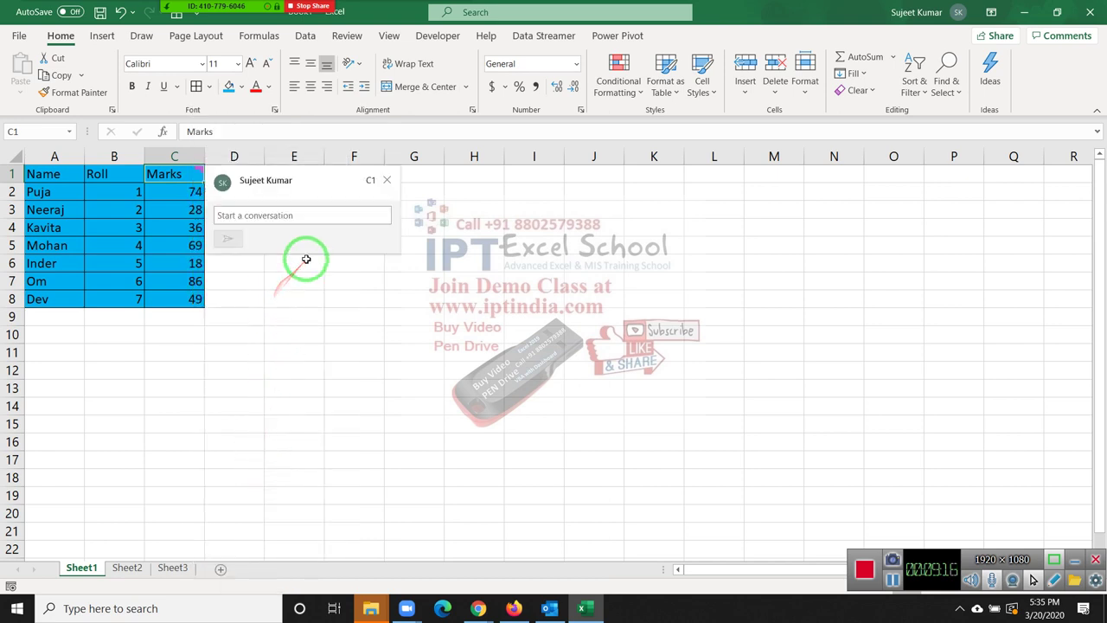
{"action": "type", "text": "This is Final Marks"}
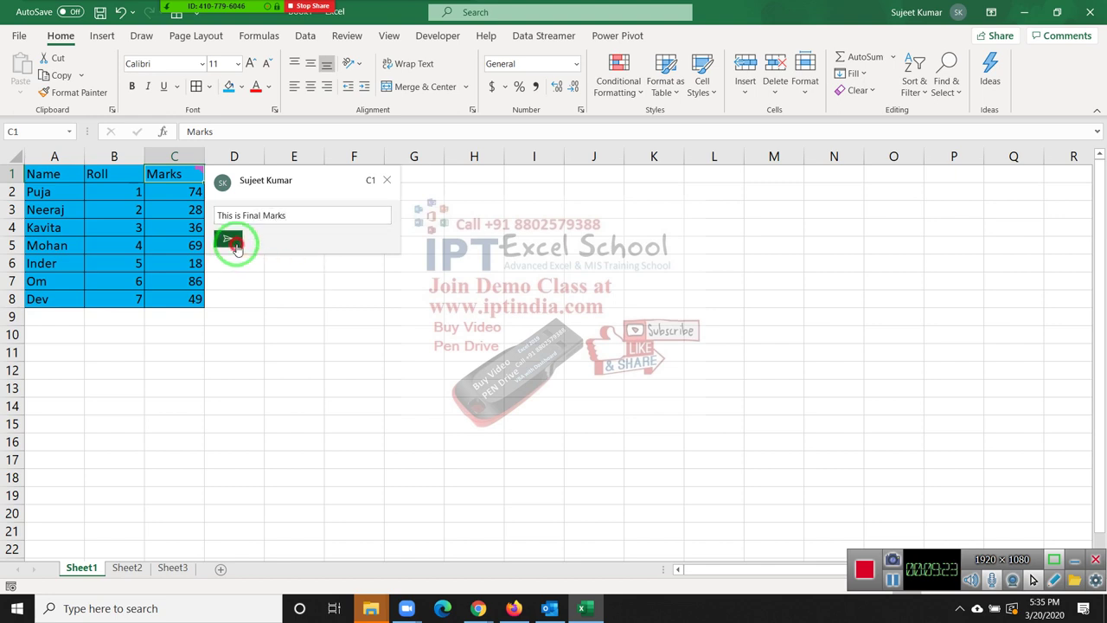
{"action": "left_click", "coordinate": [228, 238]}
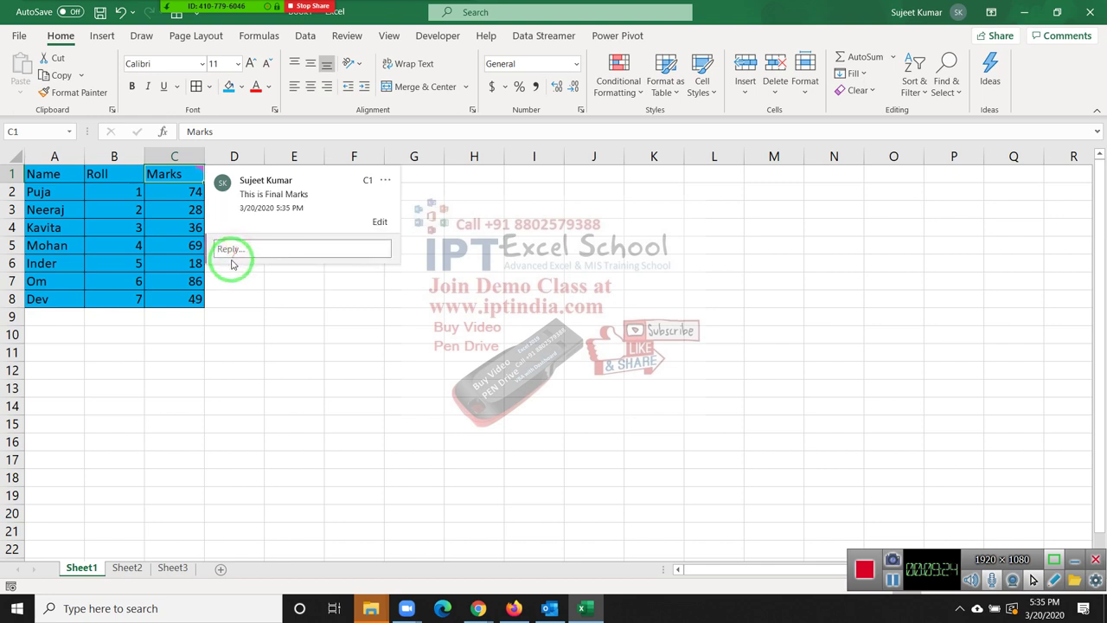
{"action": "left_click", "coordinate": [258, 328]}
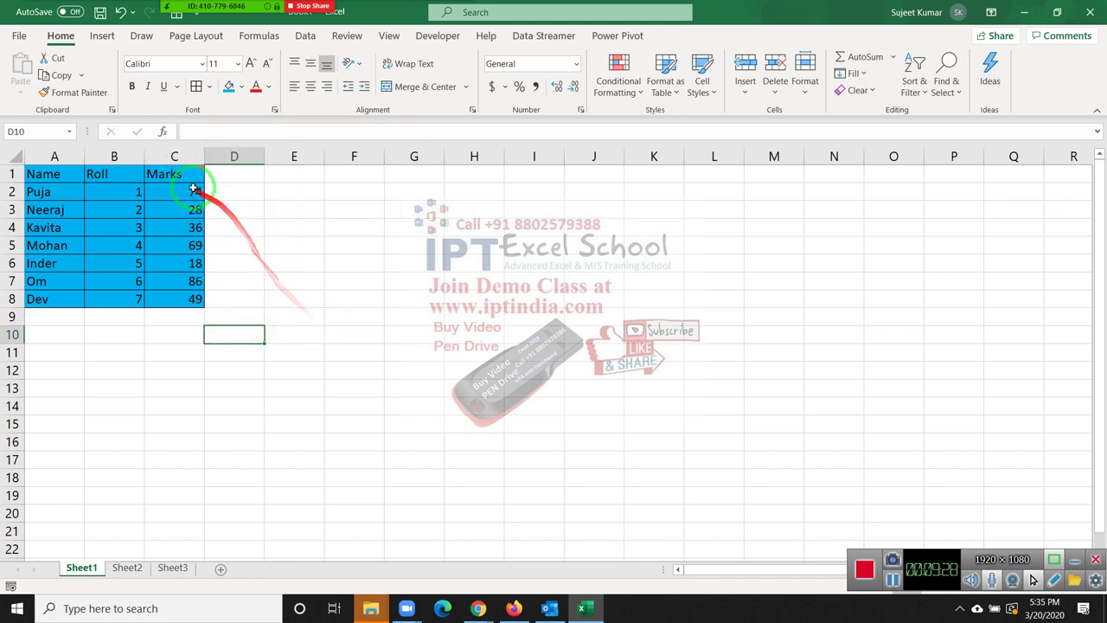
{"action": "mouse_move", "coordinate": [189, 177]}
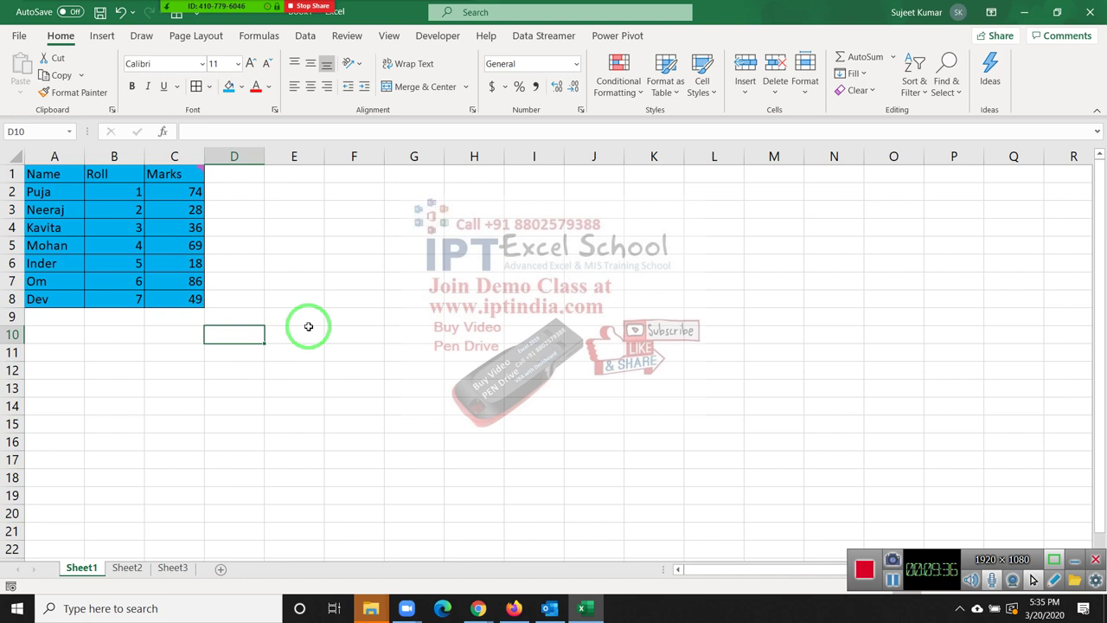
Copy C1 and paste only Comments and Notes into H1:H4.
{"action": "left_click", "coordinate": [173, 170]}
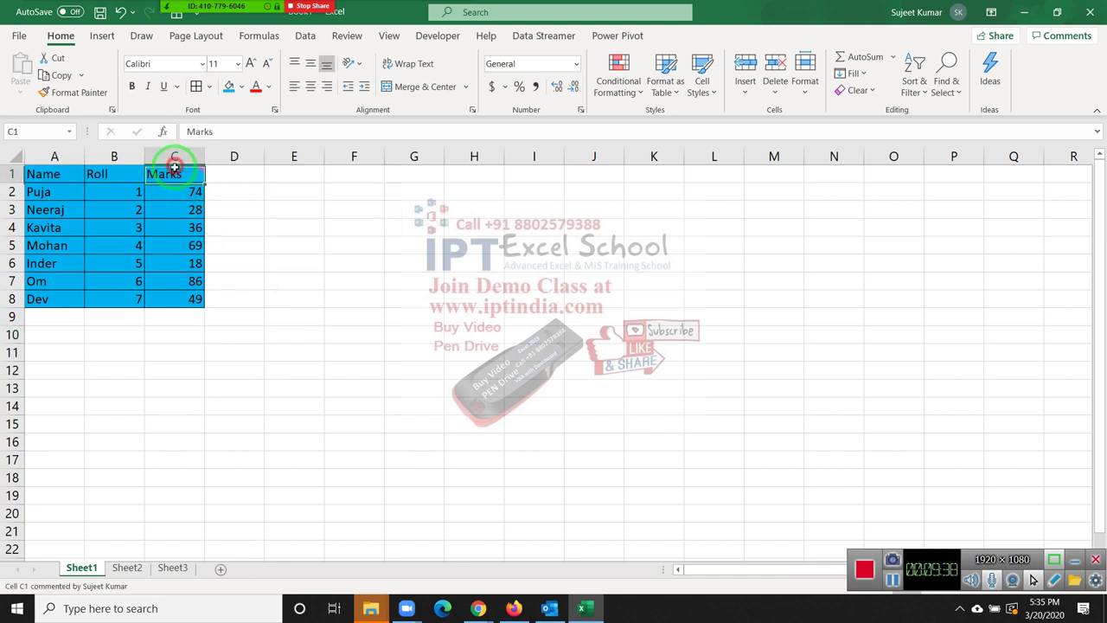
{"action": "key", "text": "ctrl+c"}
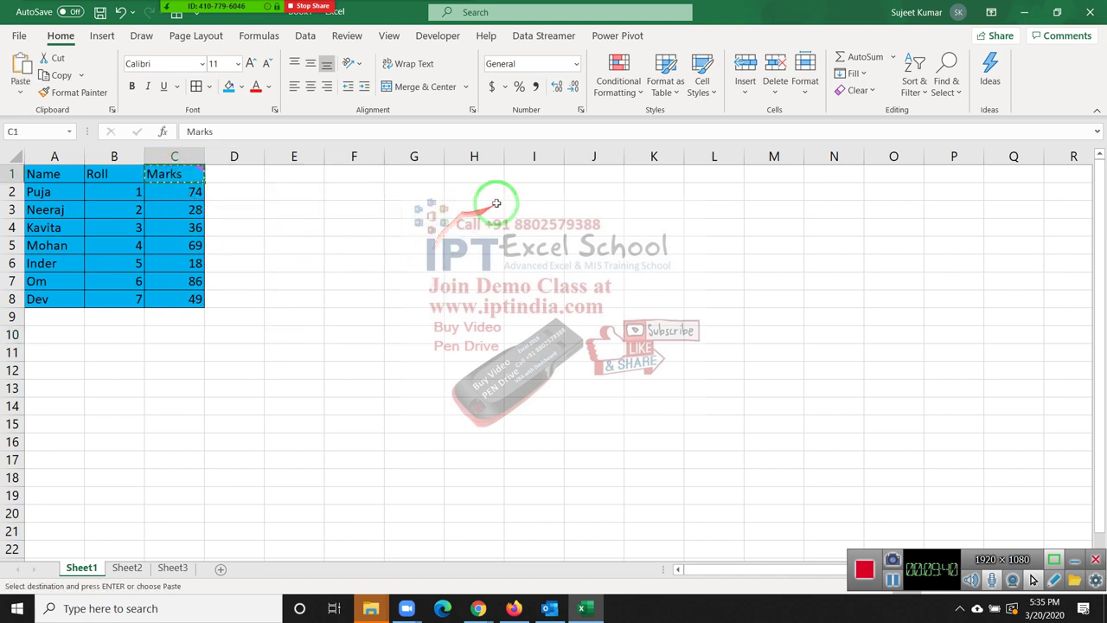
{"action": "left_click_drag", "start_coordinate": [486, 178], "coordinate": [475, 226]}
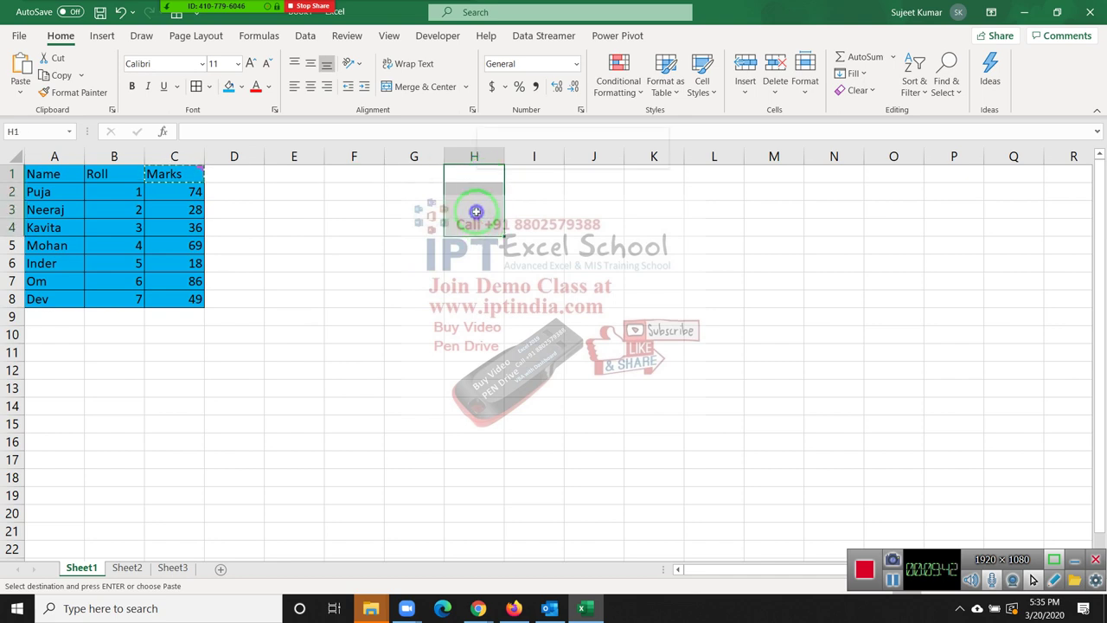
{"action": "right_click", "coordinate": [475, 210]}
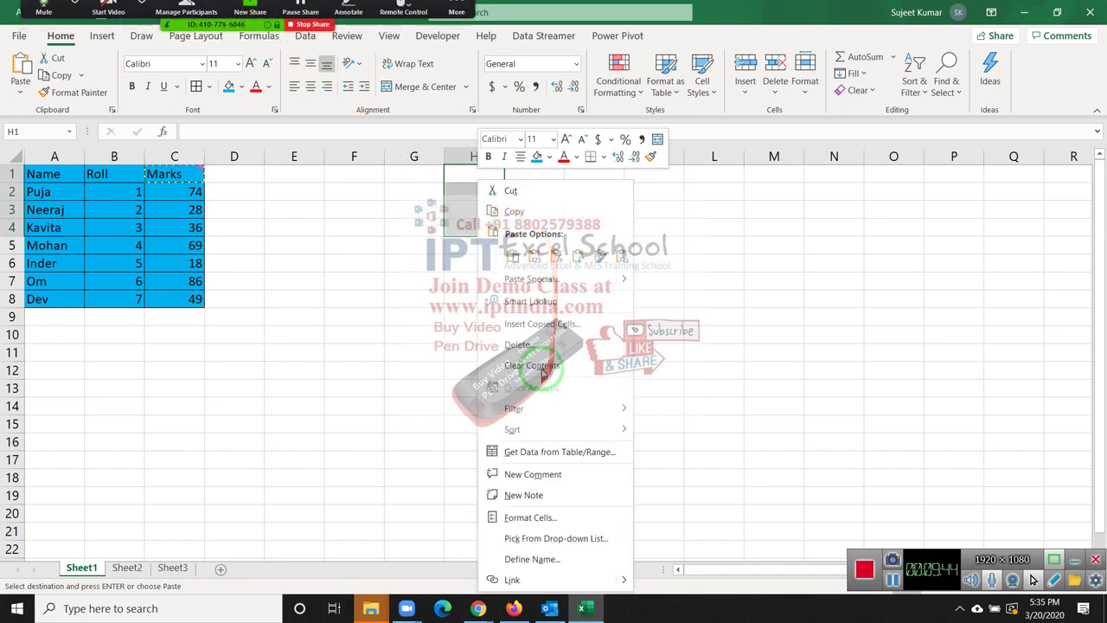
{"action": "left_click", "coordinate": [531, 279]}
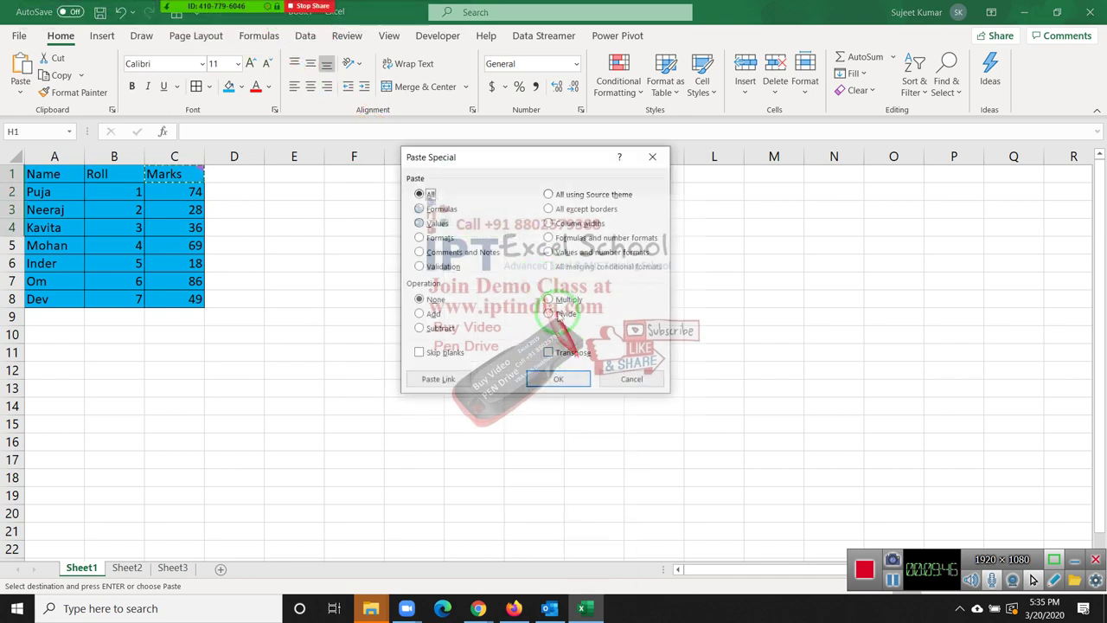
{"action": "left_click", "coordinate": [445, 256]}
{"action": "left_click", "coordinate": [581, 384]}
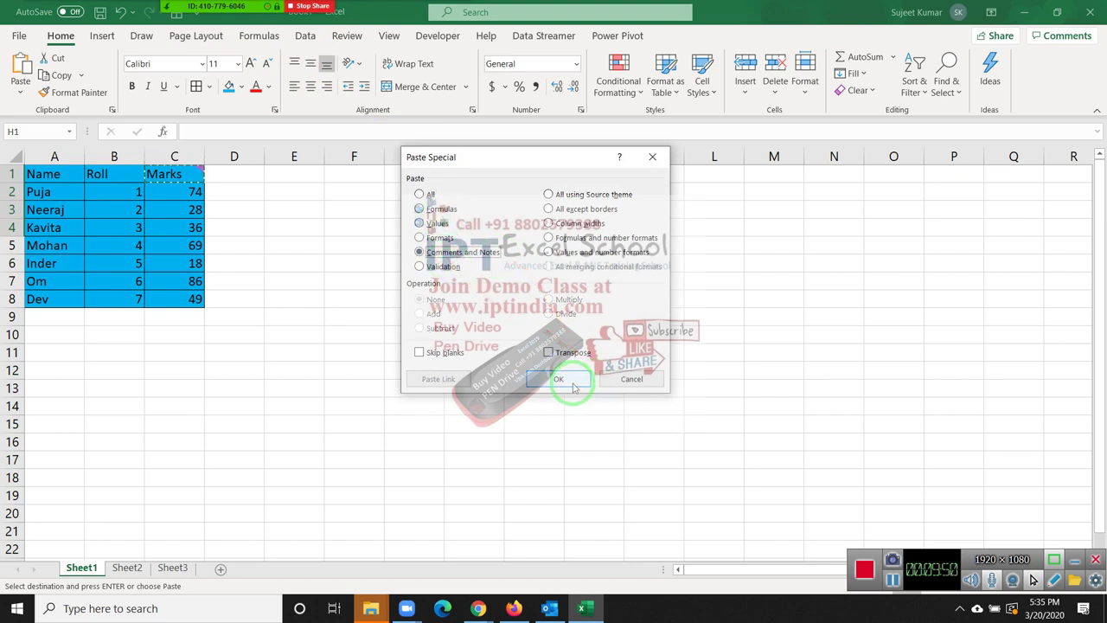
Check the copied comments in H3 and H2, cancel the copy, and select column H.
{"action": "left_click", "coordinate": [467, 204]}
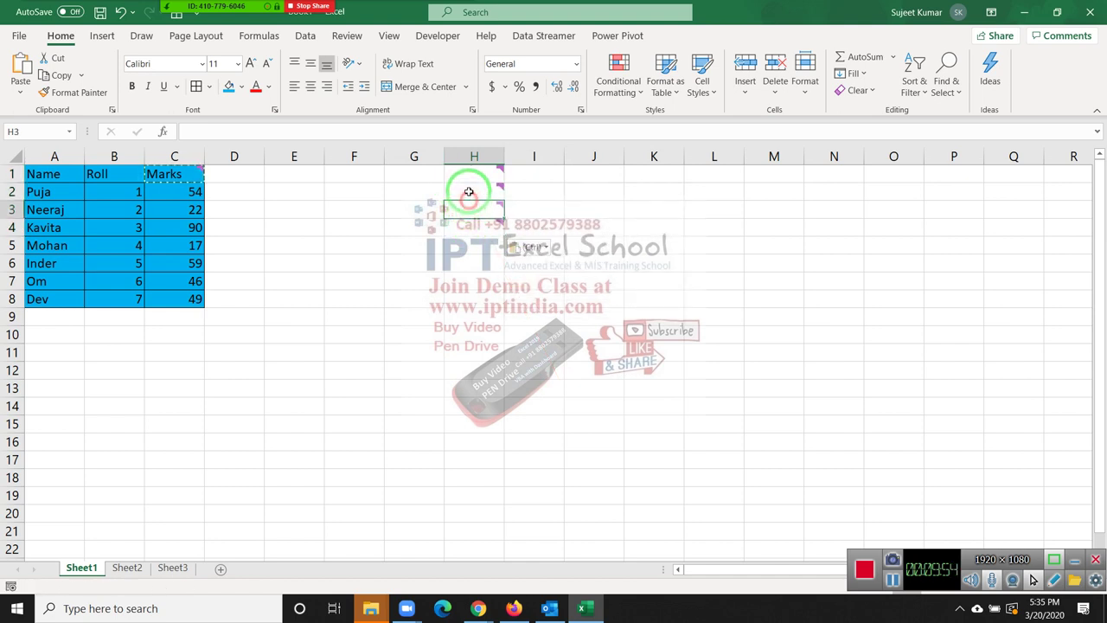
{"action": "left_click", "coordinate": [468, 189]}
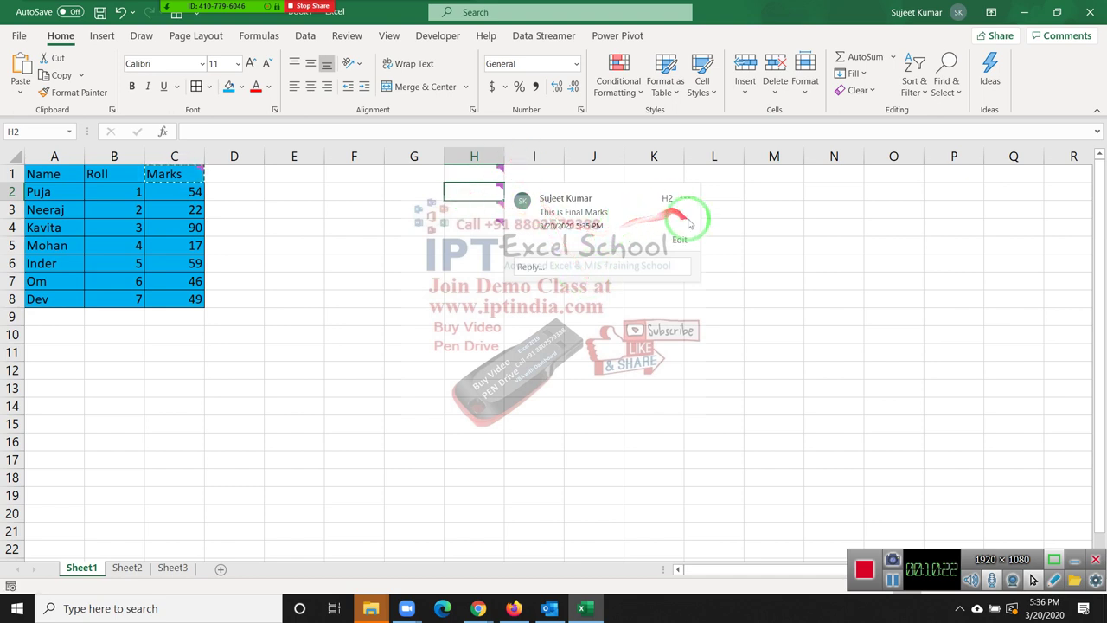
{"action": "left_click", "coordinate": [657, 362]}
{"action": "key", "text": "Escape"}
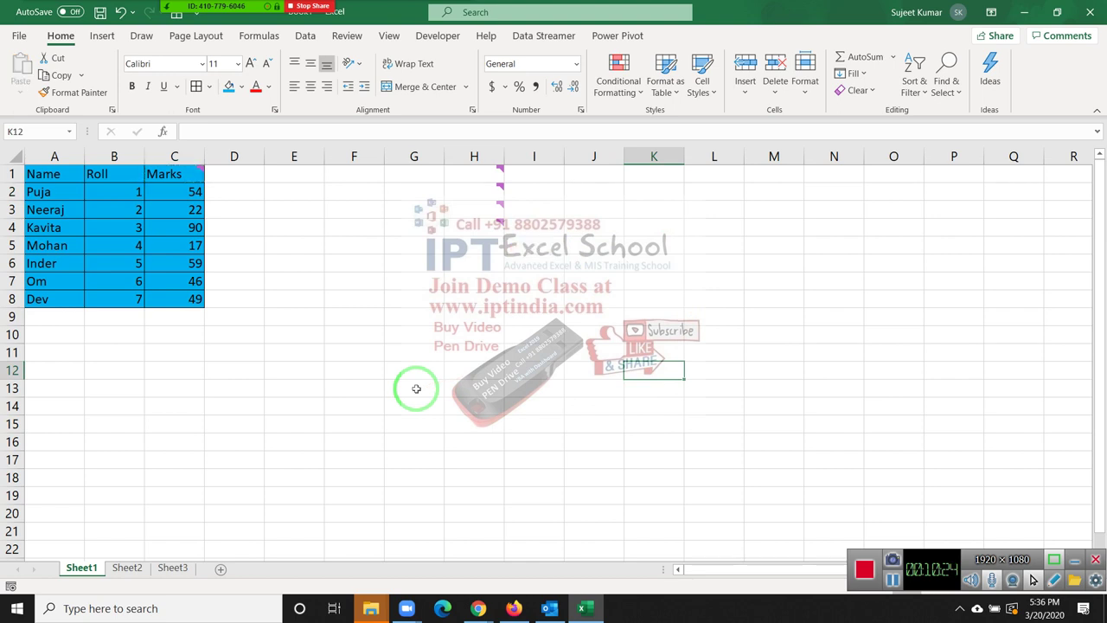
{"action": "left_click", "coordinate": [489, 155]}
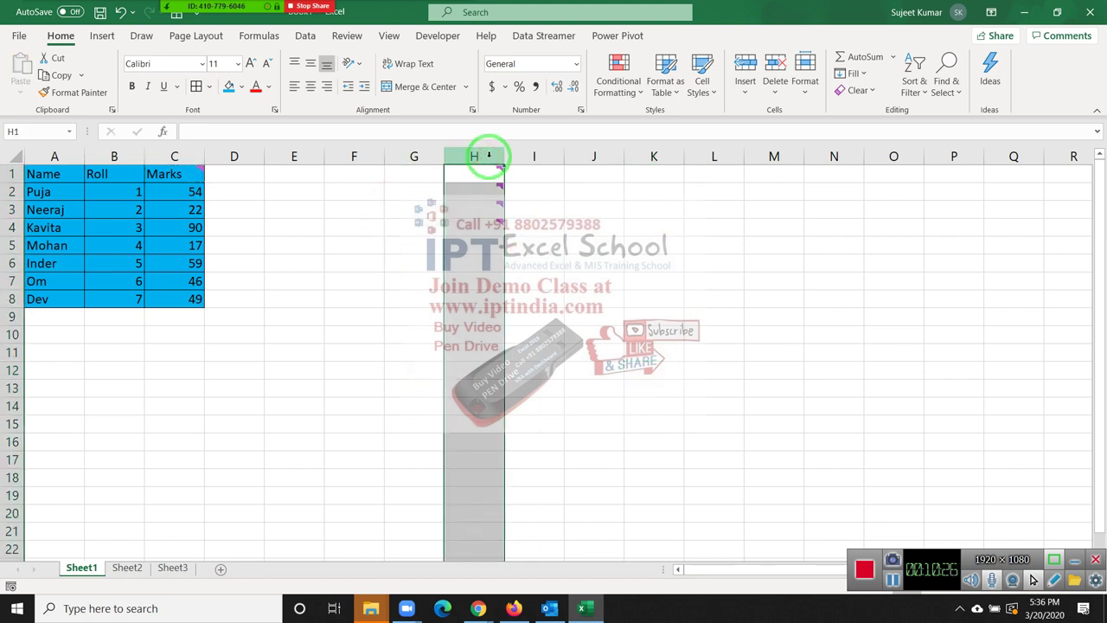
Paste A1:C8 at I1 using All except borders, then clear columns I to L.
{"action": "left_click", "coordinate": [389, 190]}
{"action": "left_click_drag", "start_coordinate": [34, 174], "coordinate": [180, 298]}
{"action": "key", "text": "ctrl+c"}
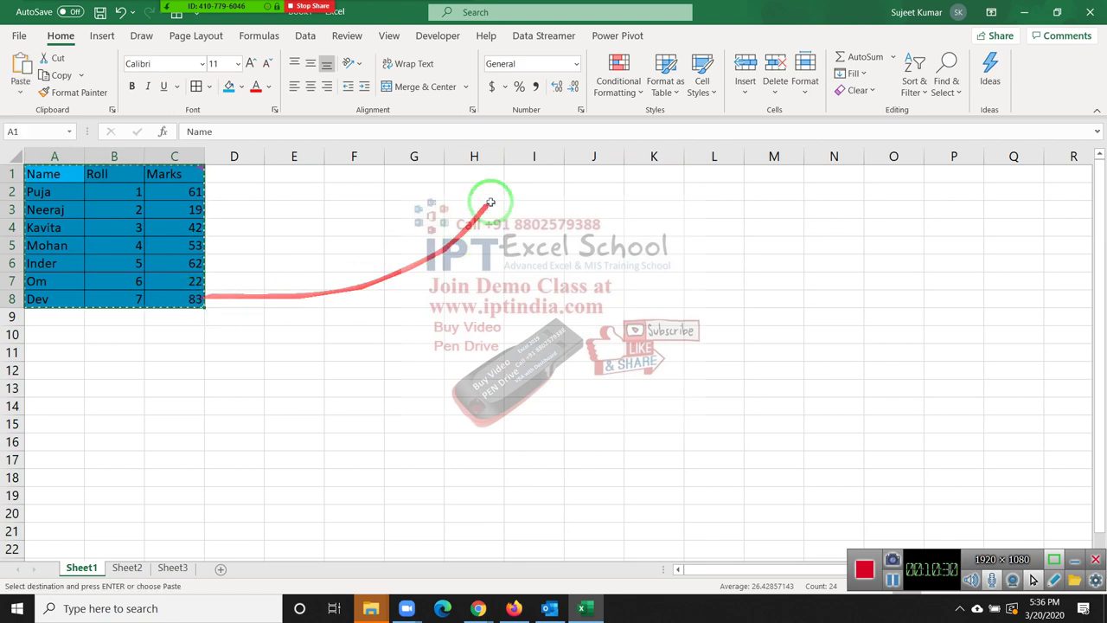
{"action": "left_click", "coordinate": [507, 180]}
{"action": "right_click", "coordinate": [508, 180]}
{"action": "left_click", "coordinate": [554, 271]}
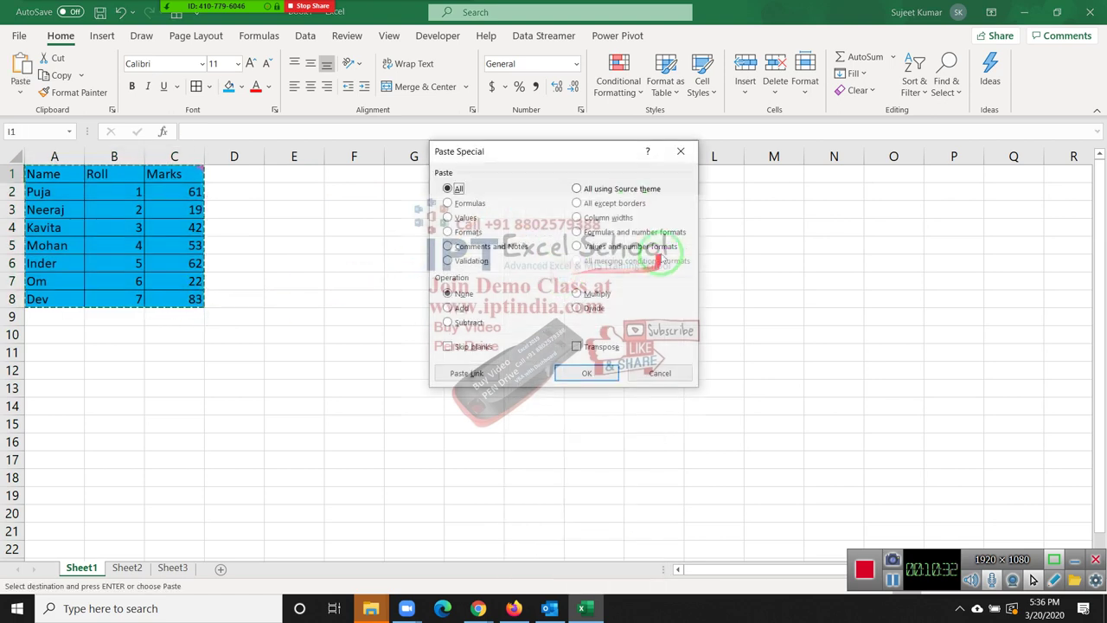
{"action": "left_click", "coordinate": [627, 206]}
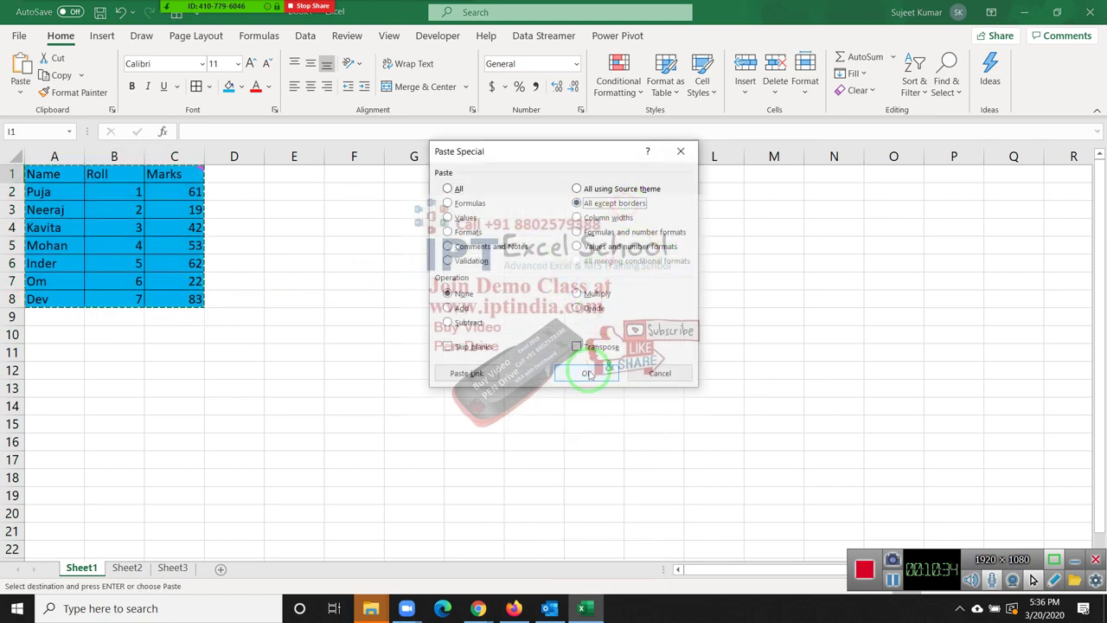
{"action": "left_click", "coordinate": [587, 372]}
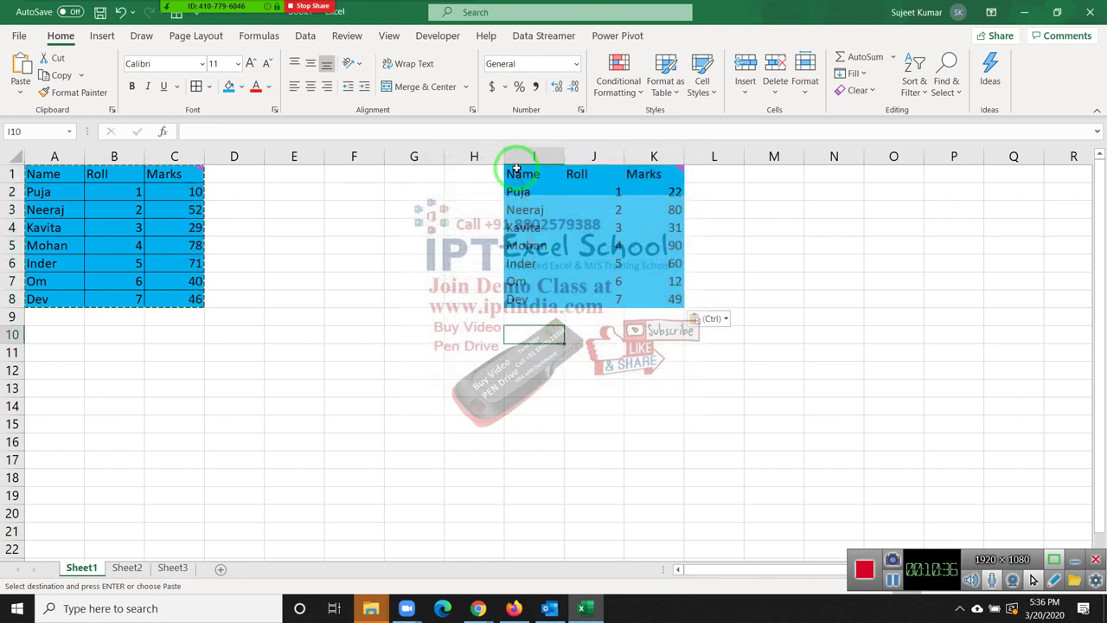
{"action": "left_click_drag", "start_coordinate": [523, 156], "coordinate": [703, 164]}
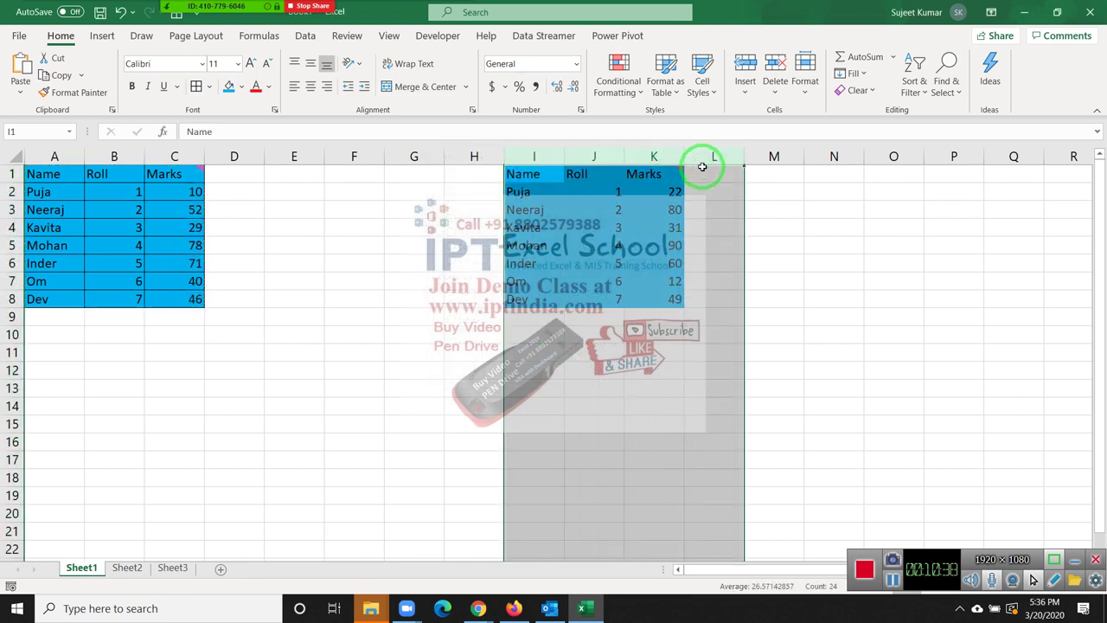
{"action": "key", "text": "Delete"}
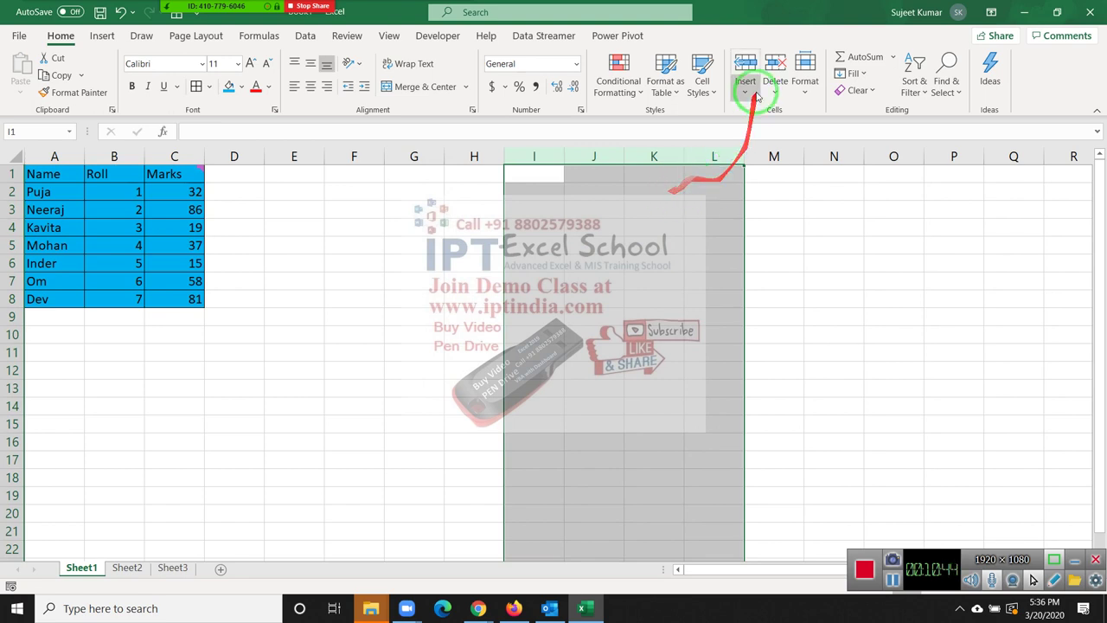
AutoFit columns A, B and C, then select the marks table A1:C8.
{"action": "left_click", "coordinate": [337, 300]}
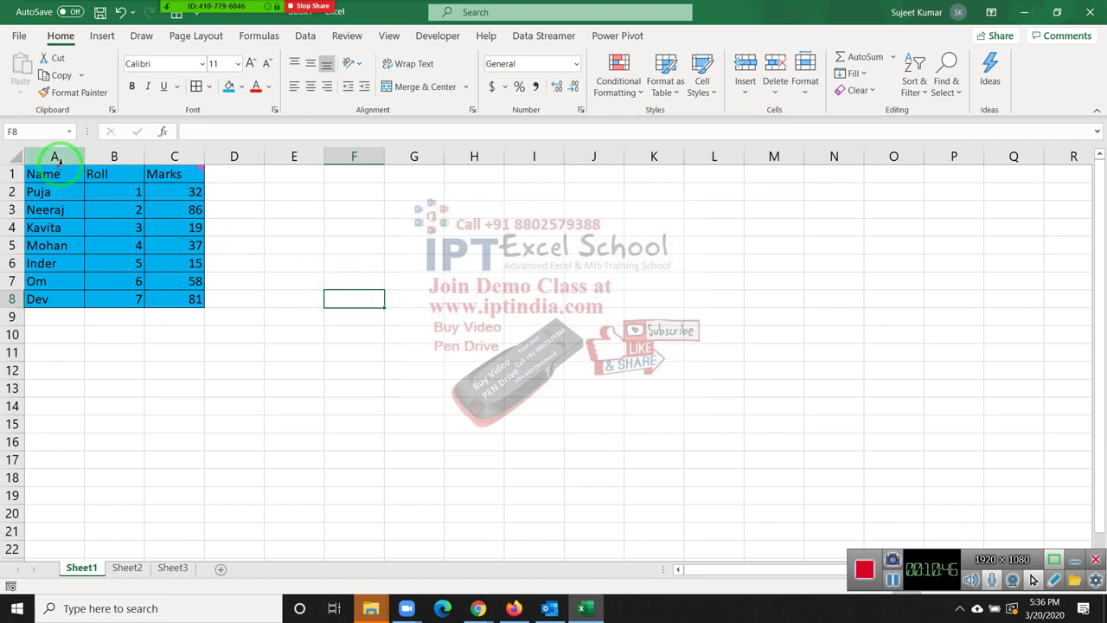
{"action": "double_click", "coordinate": [84, 156]}
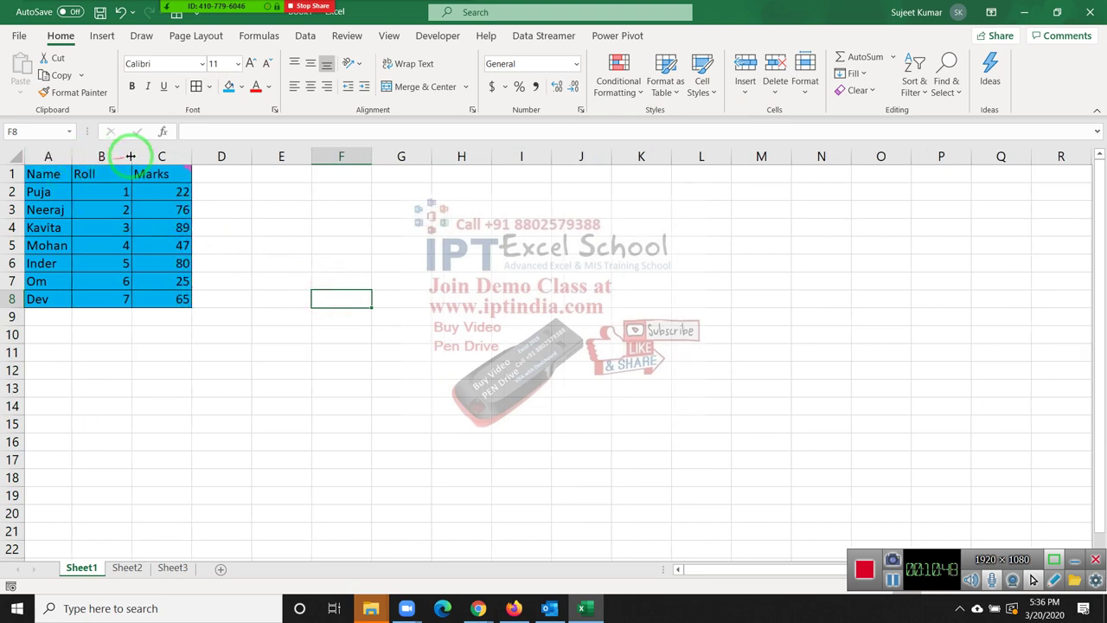
{"action": "double_click", "coordinate": [131, 155]}
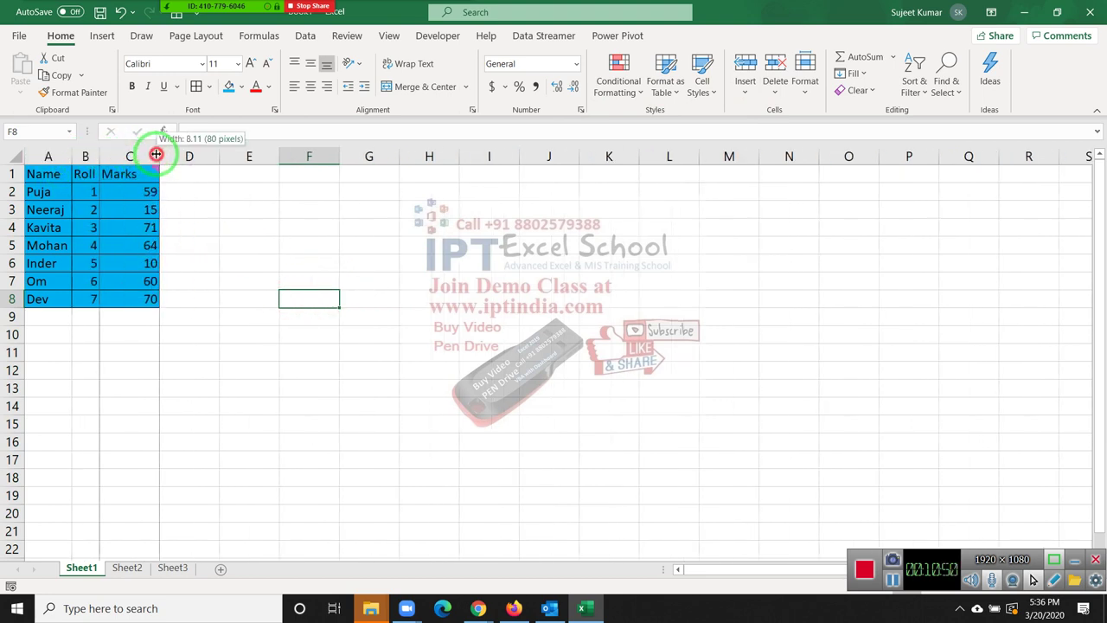
{"action": "double_click", "coordinate": [154, 156]}
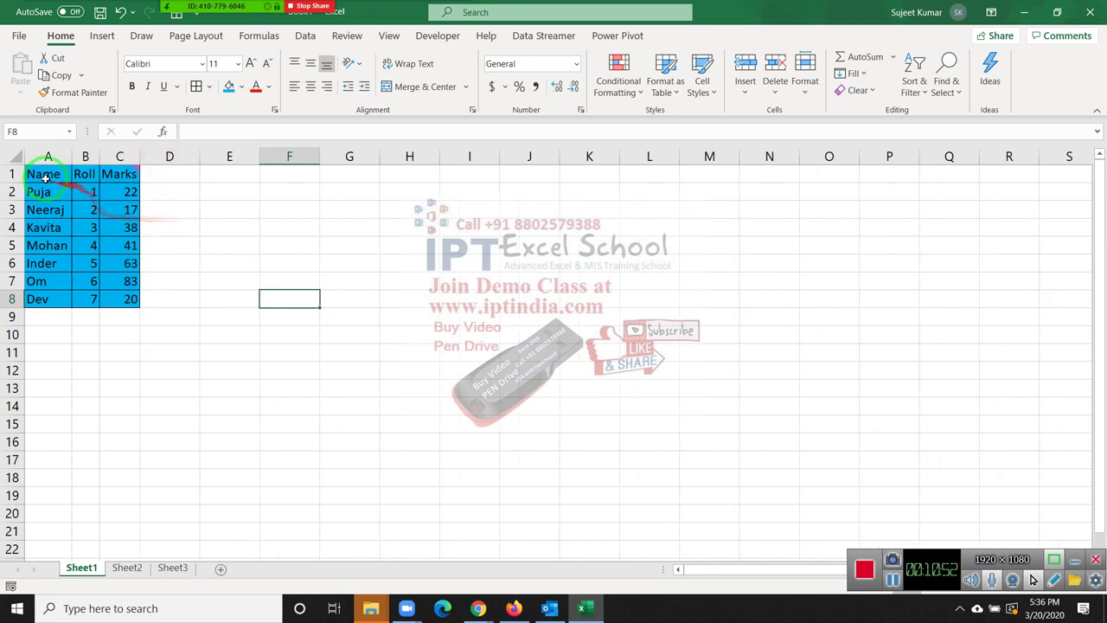
{"action": "left_click_drag", "start_coordinate": [43, 174], "coordinate": [118, 305]}
Paste the A1:C8 table at H1, then apply Paste Special Column widths to match A–C.
{"action": "key", "text": "ctrl+c"}
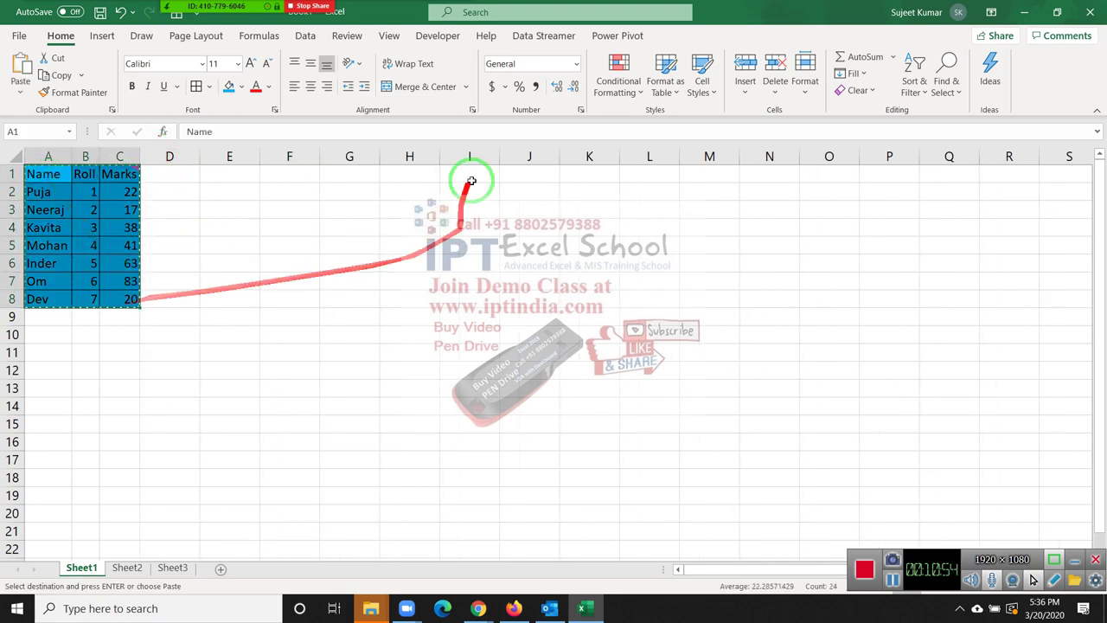
{"action": "left_click", "coordinate": [414, 175]}
{"action": "key", "text": "ctrl+v"}
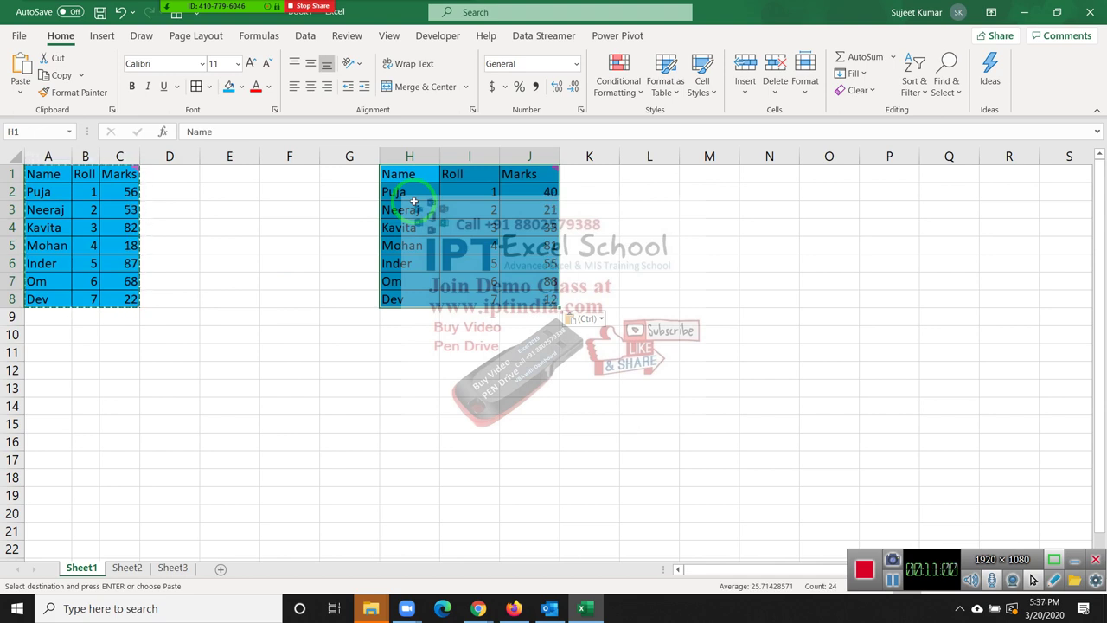
{"action": "right_click", "coordinate": [414, 202]}
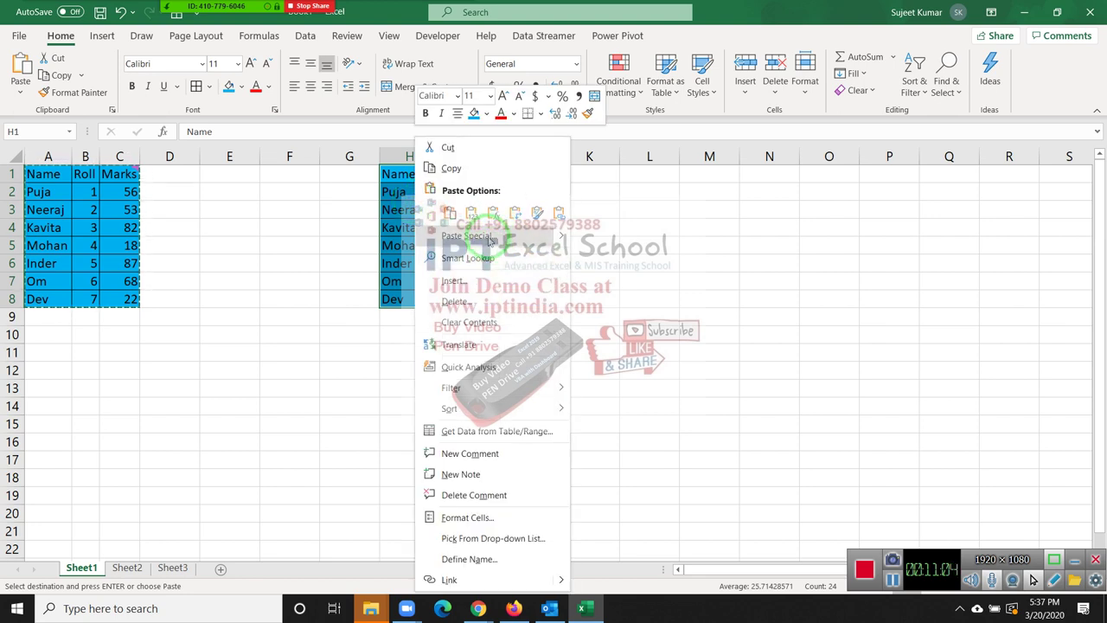
{"action": "left_click", "coordinate": [489, 237]}
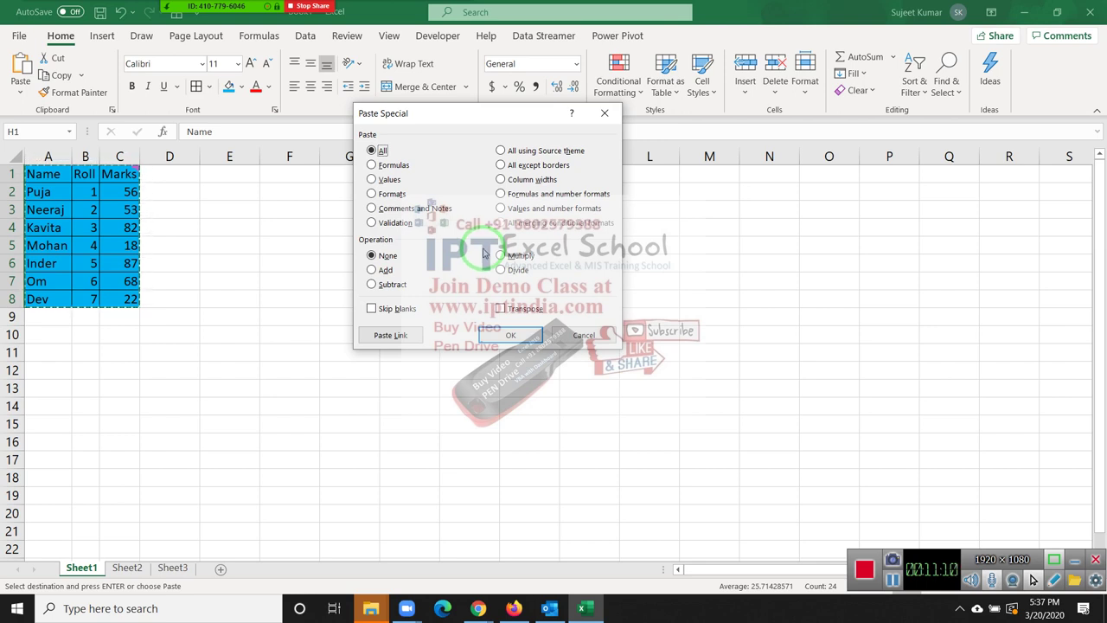
{"action": "left_click", "coordinate": [519, 180]}
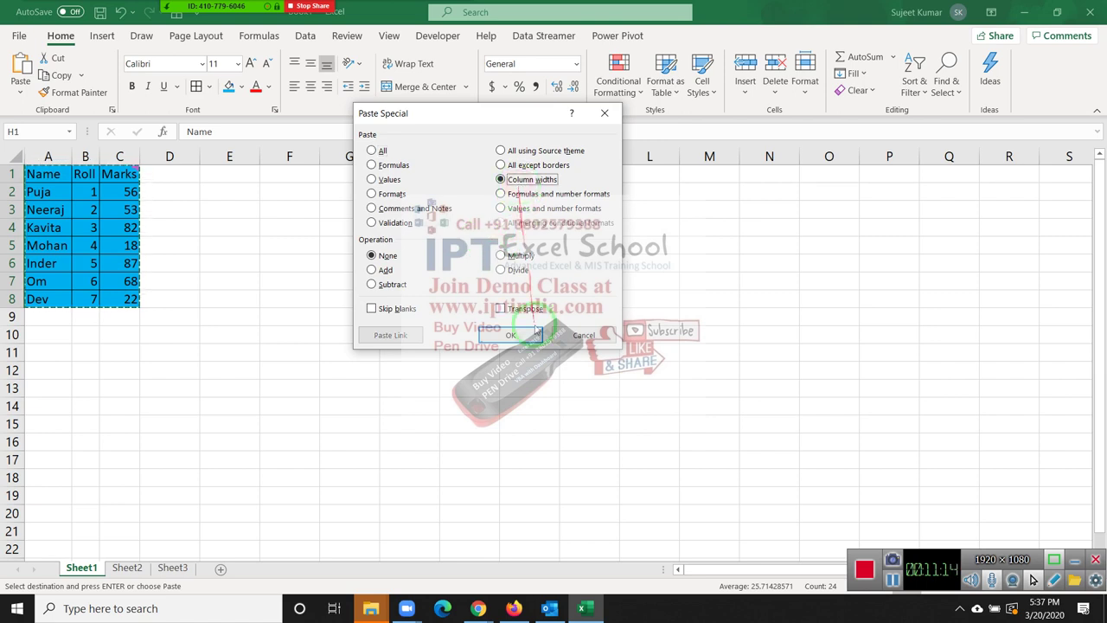
{"action": "left_click", "coordinate": [528, 334]}
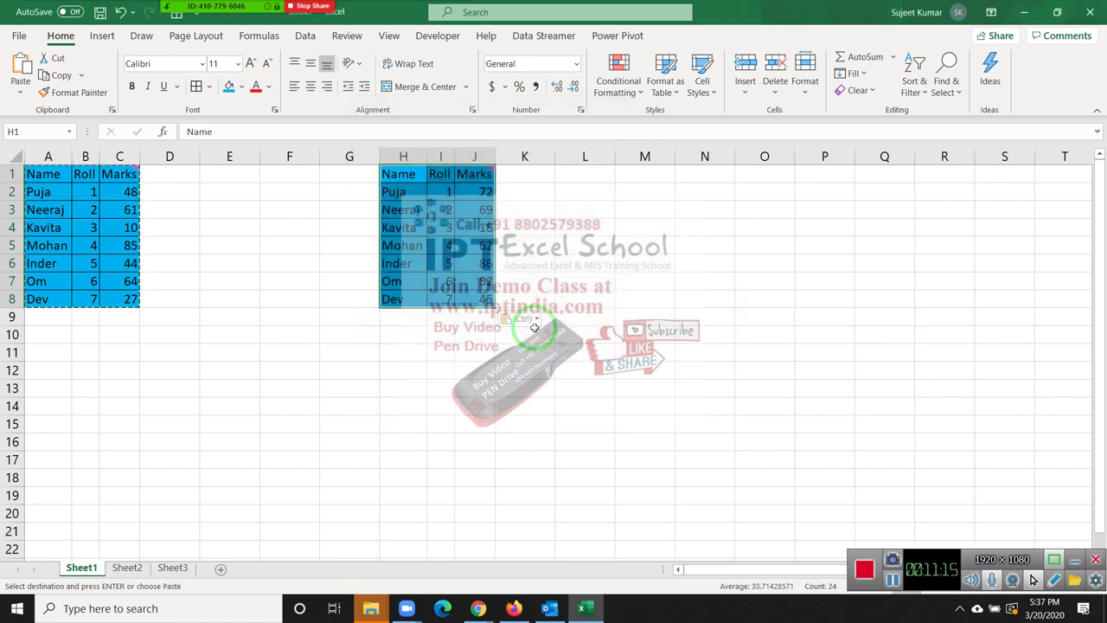
Paste the marks table's column widths and then the table itself into L1:N8.
{"action": "right_click", "coordinate": [596, 176]}
{"action": "left_click", "coordinate": [651, 274]}
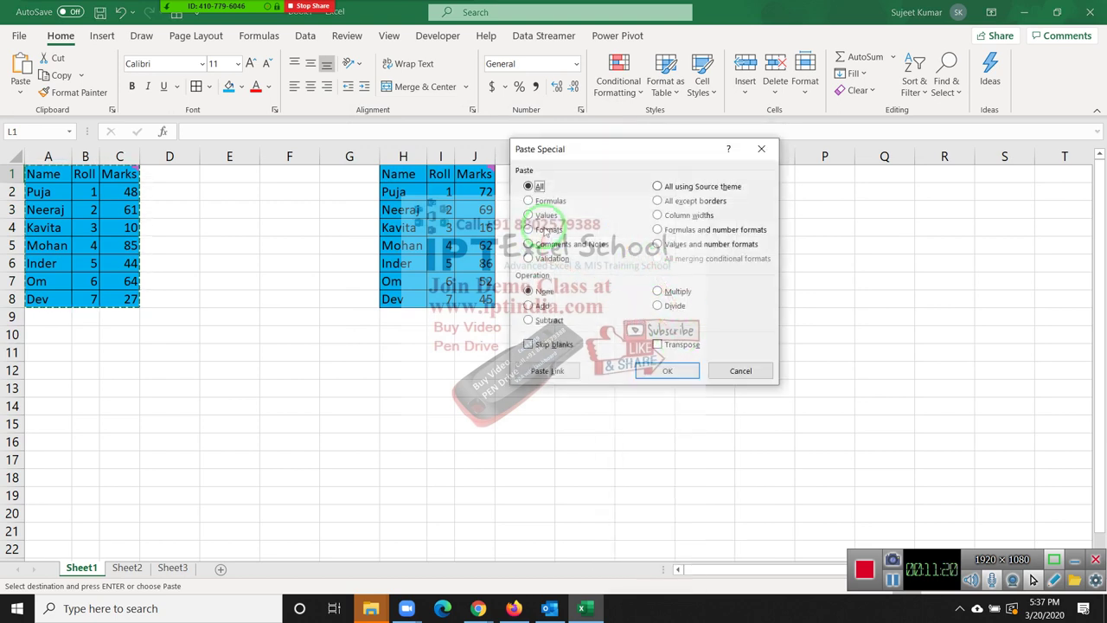
{"action": "left_click", "coordinate": [658, 215]}
{"action": "left_click", "coordinate": [670, 370]}
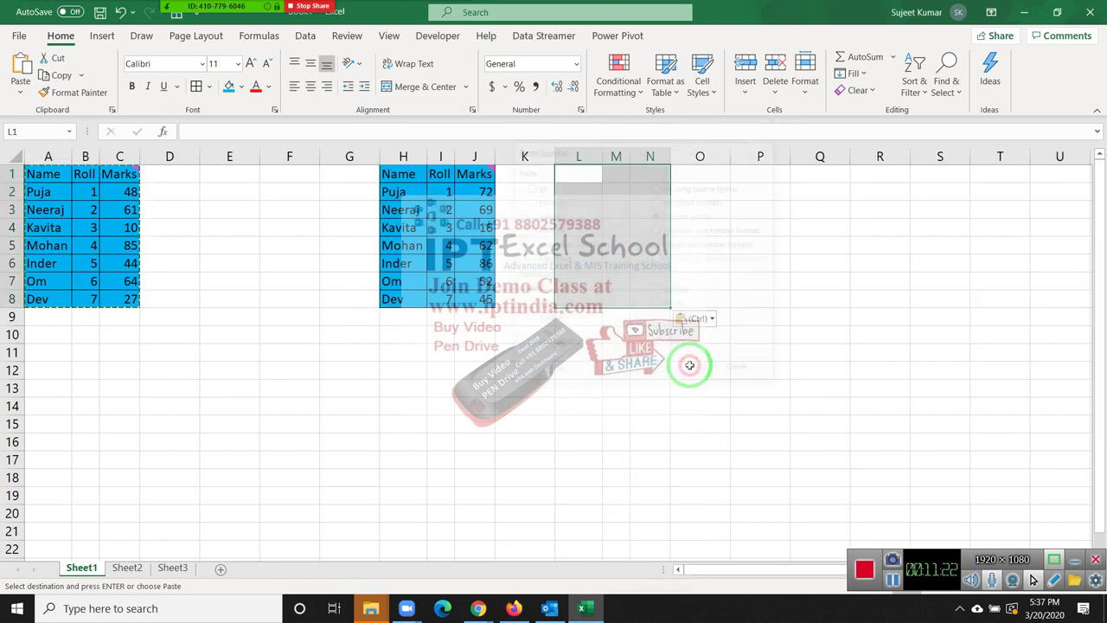
{"action": "key", "text": "ctrl+v"}
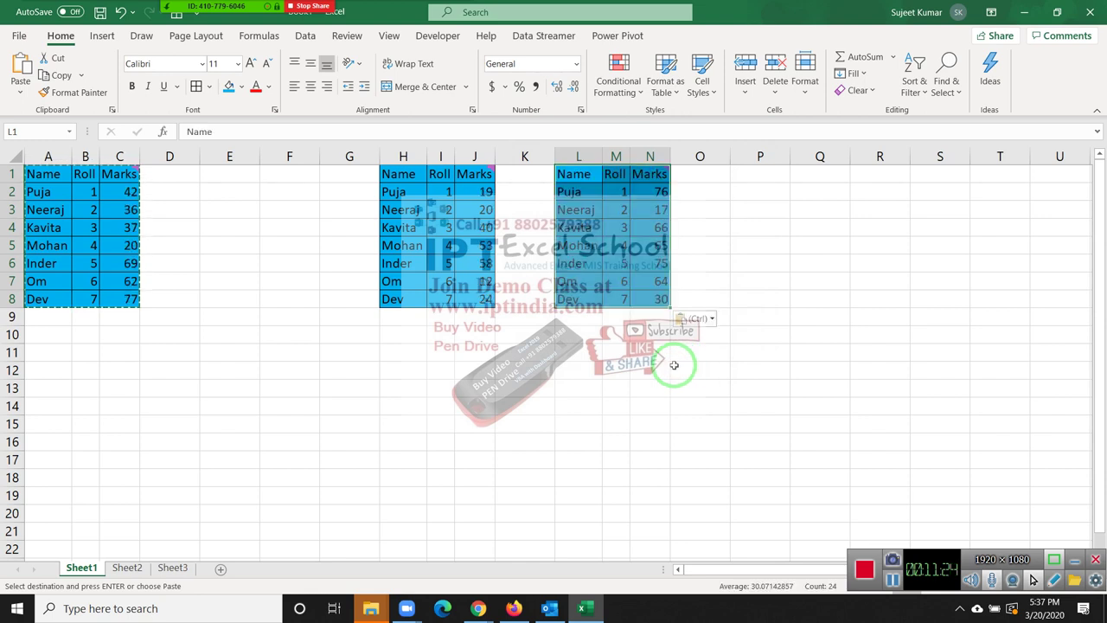
Delete columns H to O to remove both pasted table copies.
{"action": "left_click", "coordinate": [622, 286]}
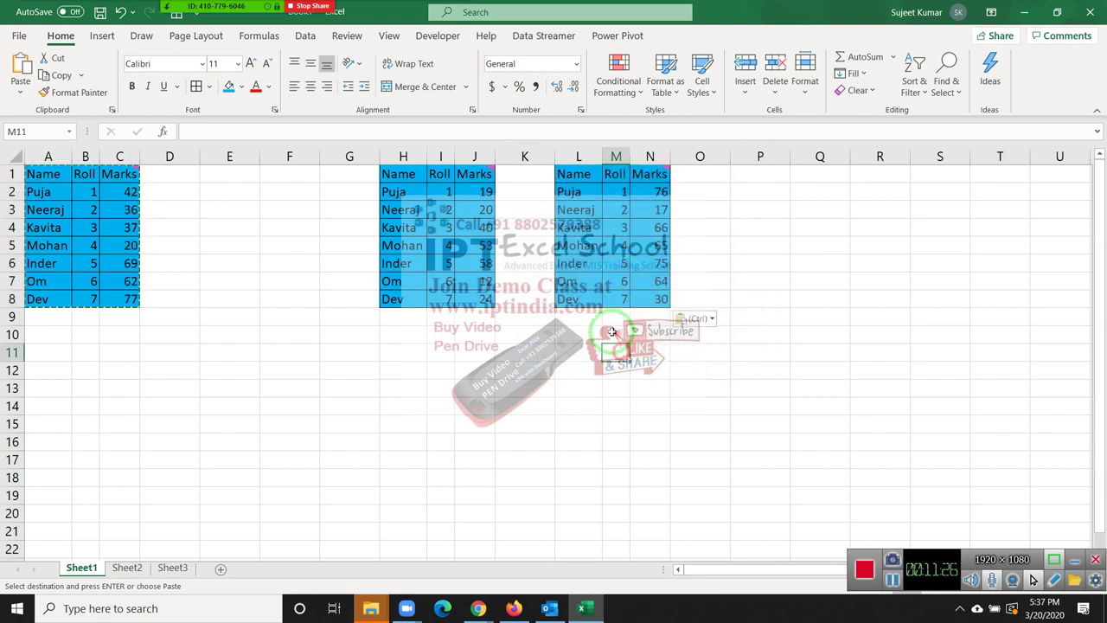
{"action": "left_click_drag", "start_coordinate": [406, 156], "coordinate": [680, 178]}
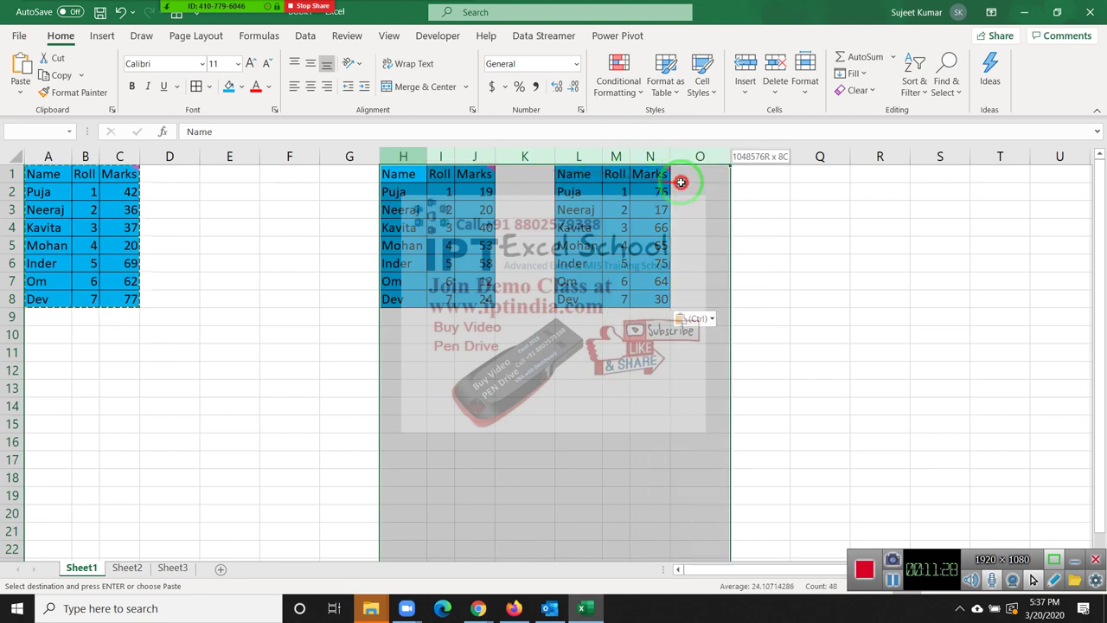
{"action": "key", "text": "ctrl+minus"}
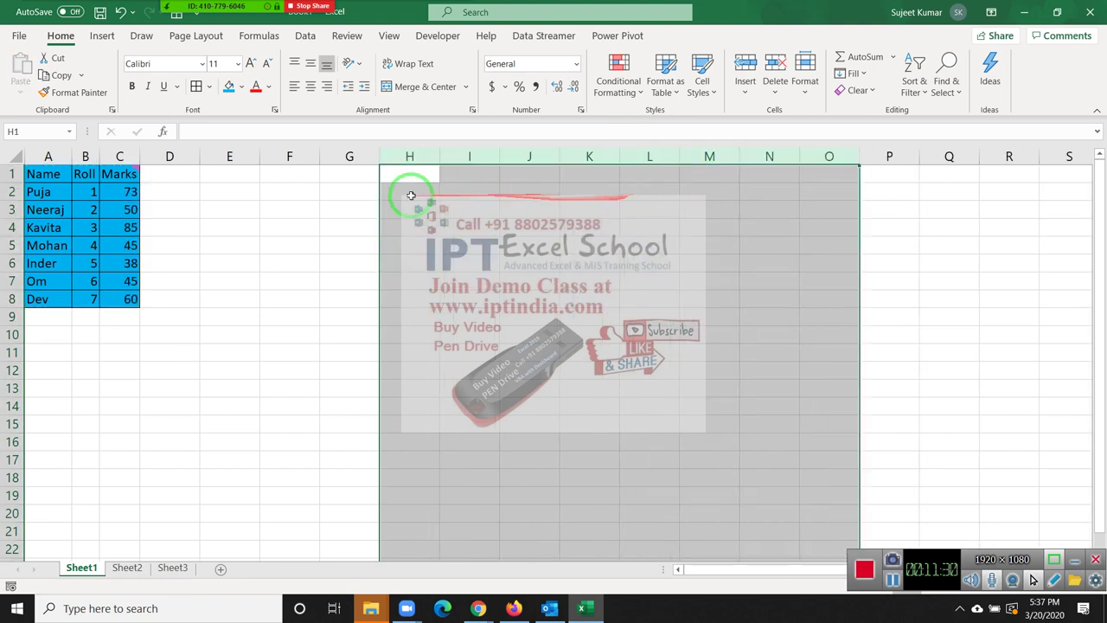
{"action": "left_click", "coordinate": [229, 226]}
{"action": "left_click_drag", "start_coordinate": [39, 175], "coordinate": [126, 294]}
{"action": "key", "text": "ctrl+c"}
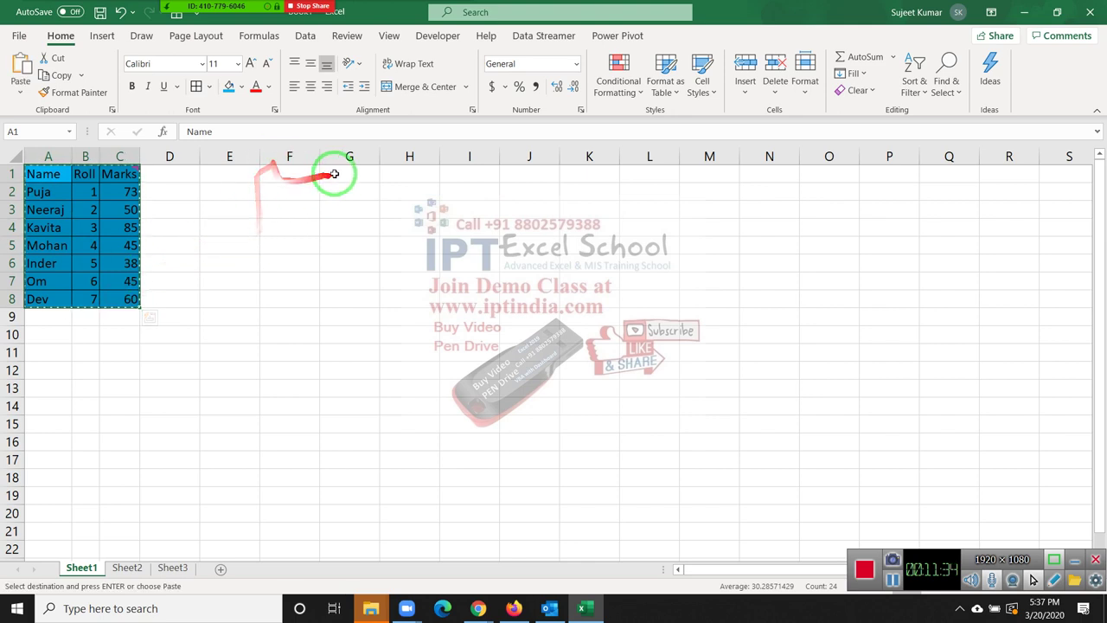
{"action": "left_click", "coordinate": [349, 174]}
{"action": "right_click", "coordinate": [350, 176]}
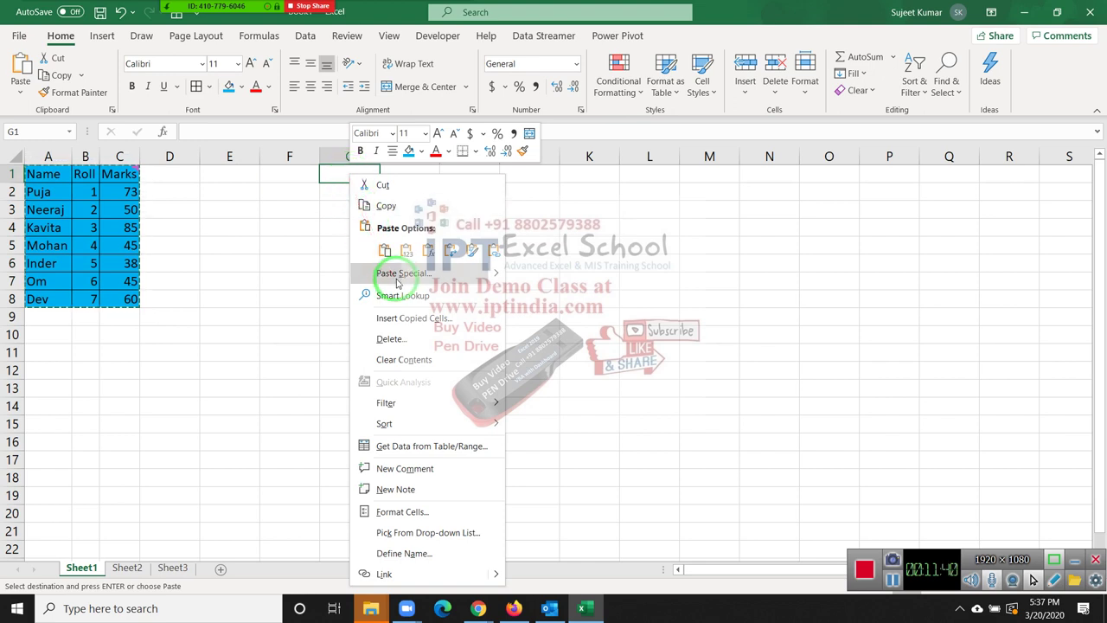
{"action": "mouse_move", "coordinate": [476, 275]}
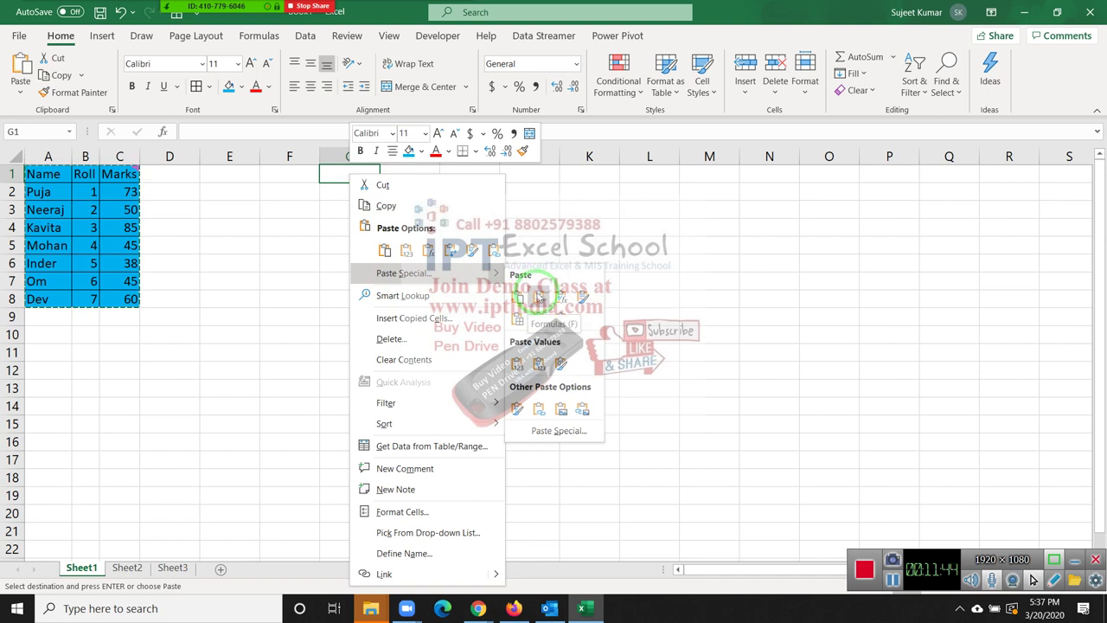
{"action": "left_click", "coordinate": [539, 301]}
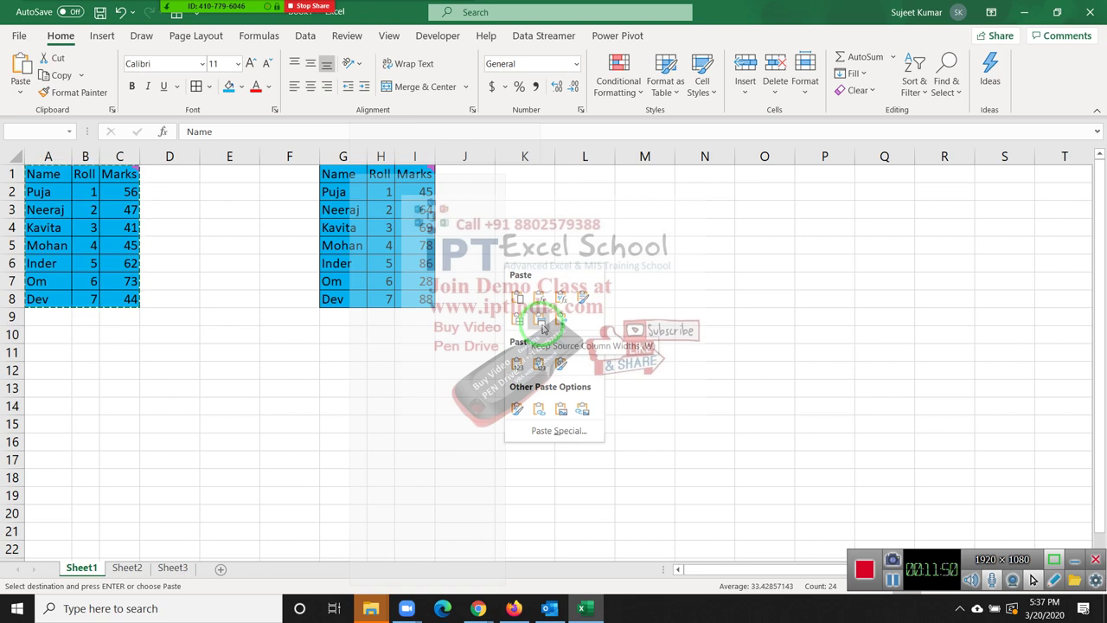
{"action": "left_click", "coordinate": [543, 327]}
{"action": "left_click", "coordinate": [471, 249]}
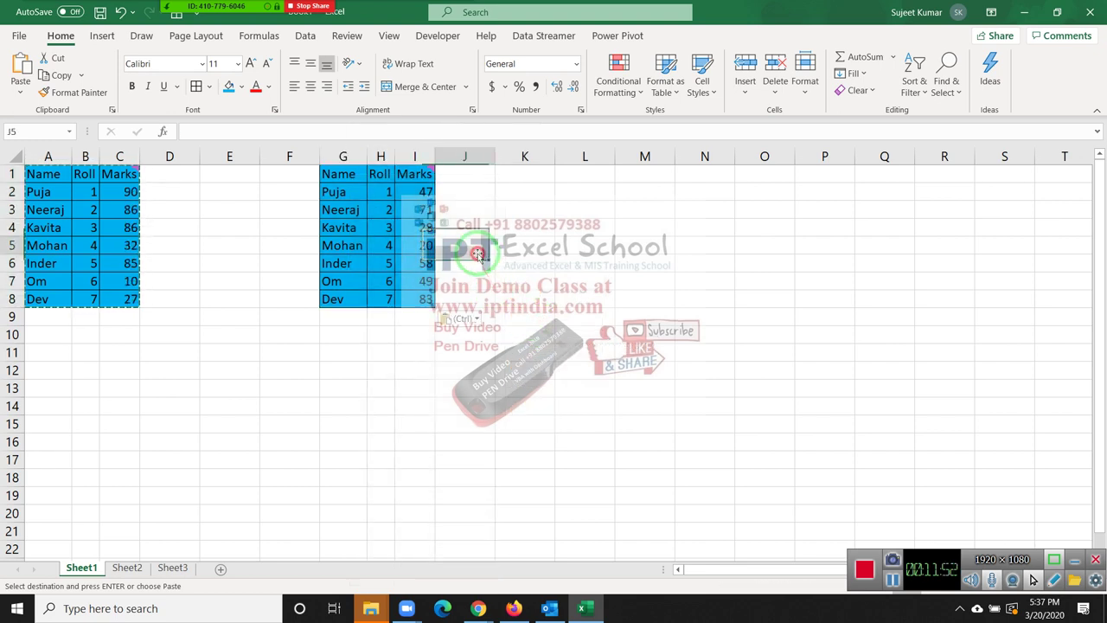
{"action": "left_click_drag", "start_coordinate": [353, 173], "coordinate": [431, 297]}
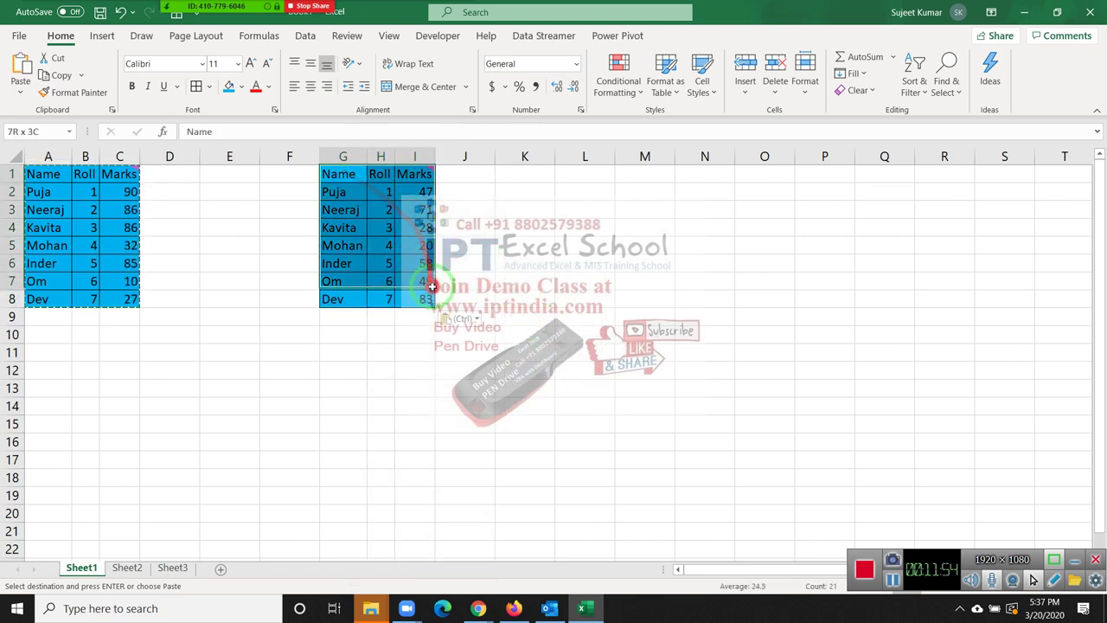
{"action": "left_click_drag", "start_coordinate": [341, 155], "coordinate": [413, 156]}
{"action": "key", "text": "ctrl+minus"}
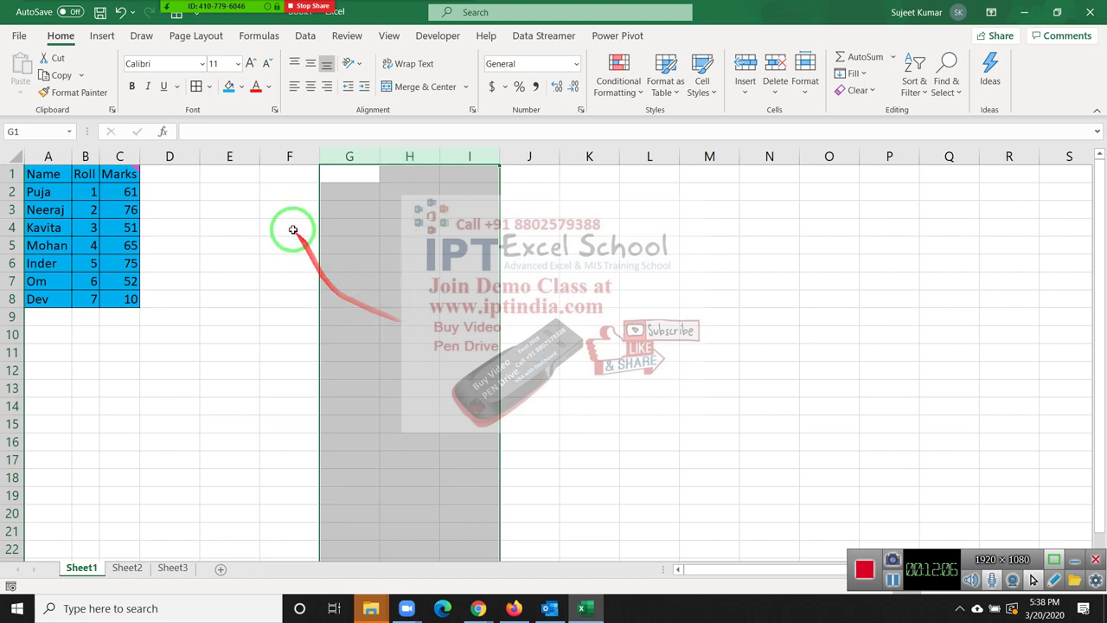
Add a 'Date' heading in D1 and enter 7/1 in D2.
{"action": "left_click", "coordinate": [187, 166]}
{"action": "type", "text": "D"}
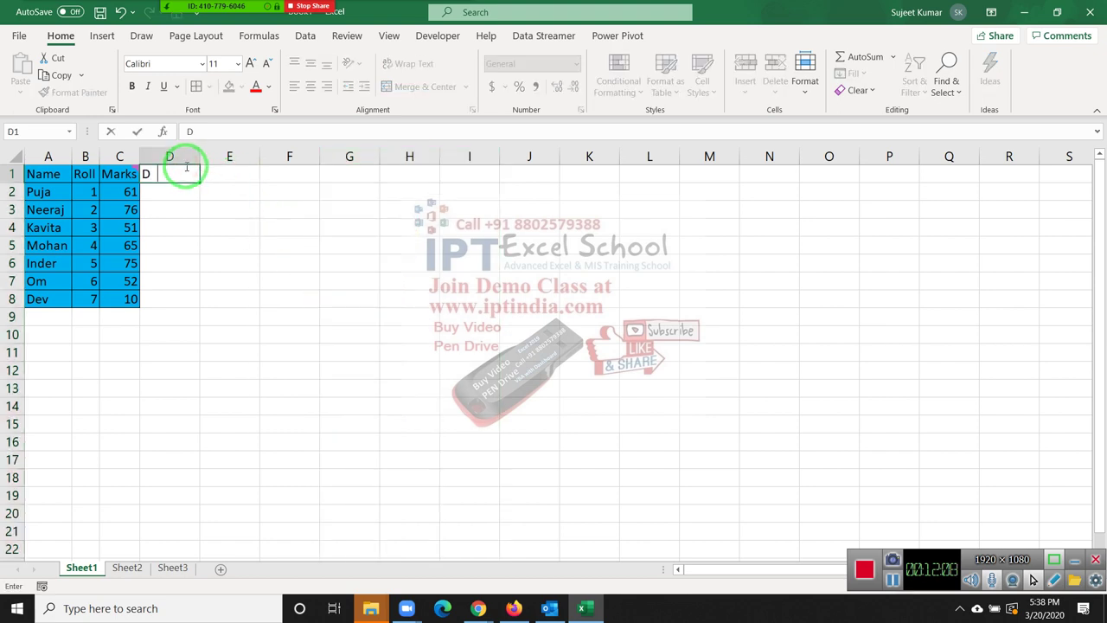
{"action": "type", "text": "ate"}
{"action": "key", "text": "Return"}
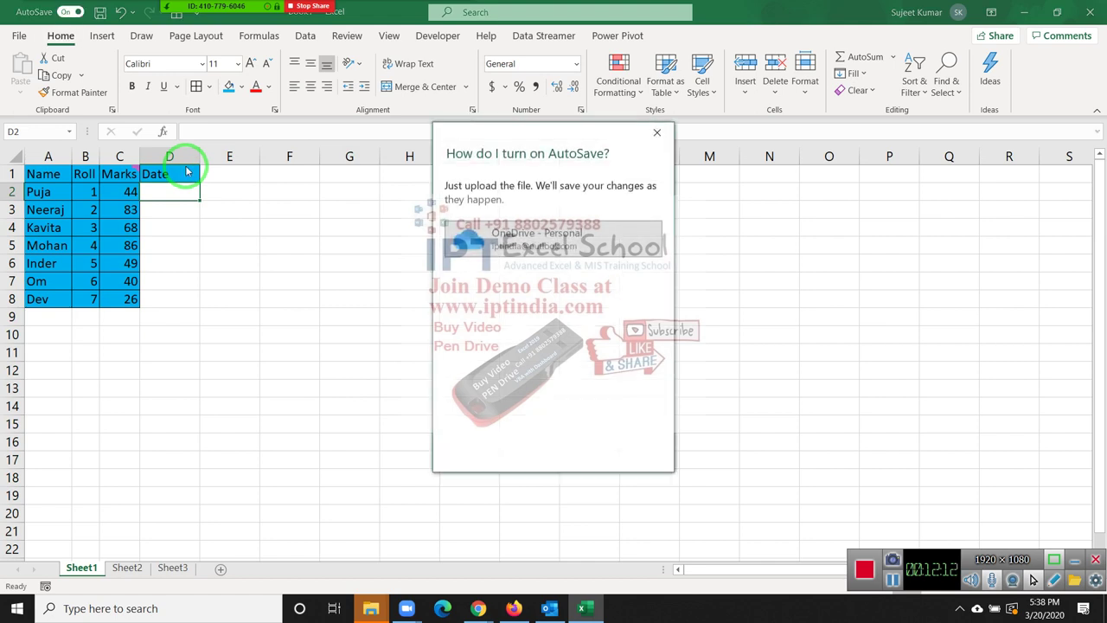
{"action": "left_click", "coordinate": [657, 132]}
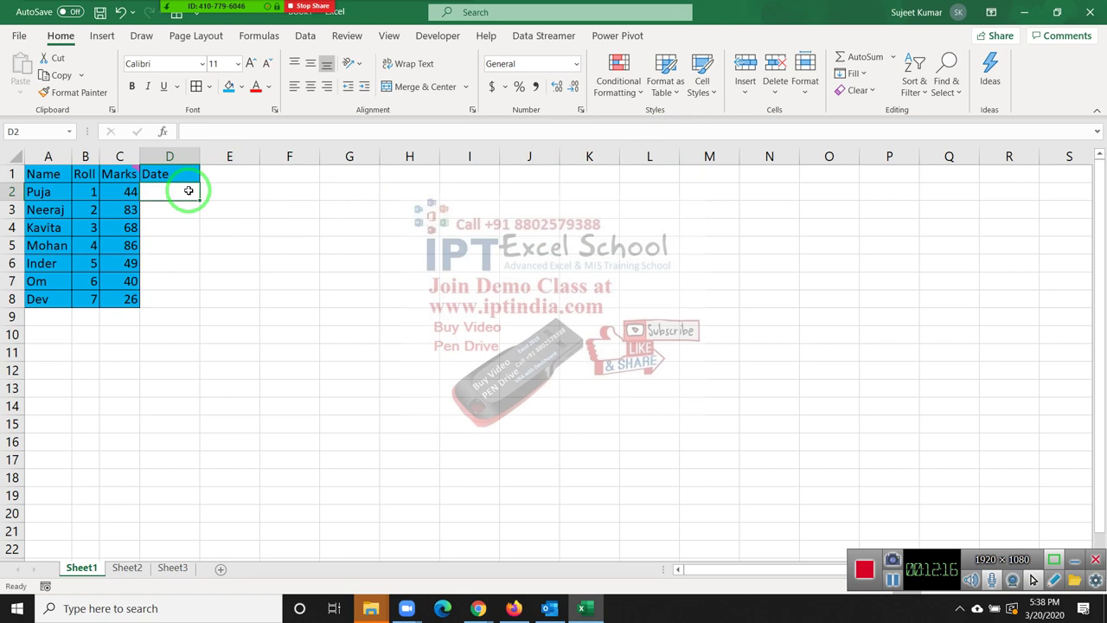
{"action": "type", "text": "7/1"}
{"action": "key", "text": "ctrl+Return"}
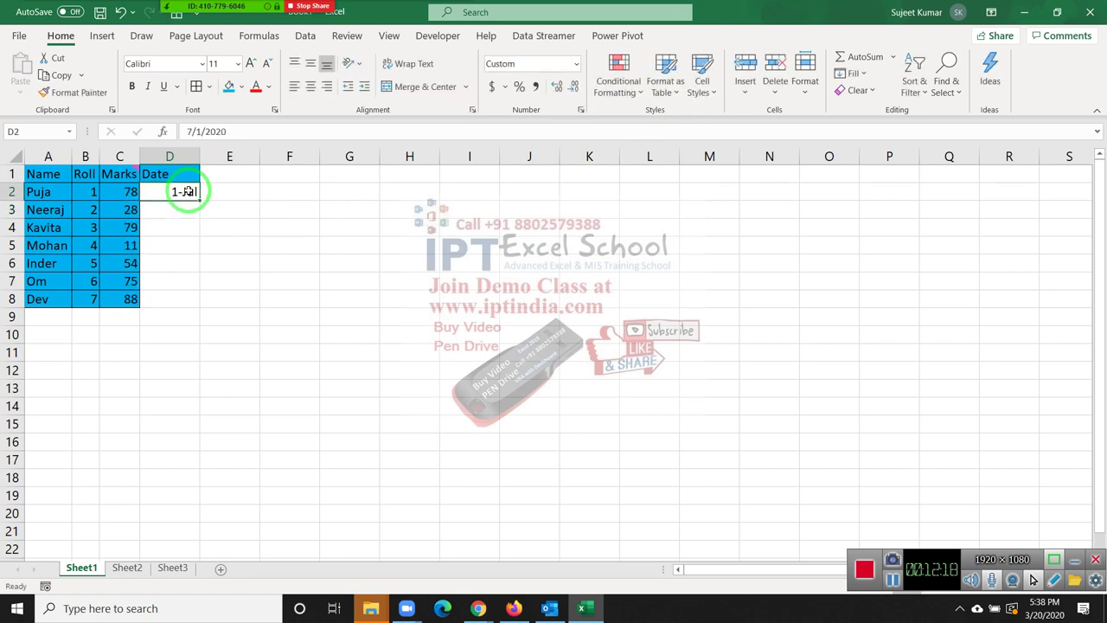
Fill the dates down to D8, add borders to D1:D8, and copy the column.
{"action": "double_click", "coordinate": [198, 199]}
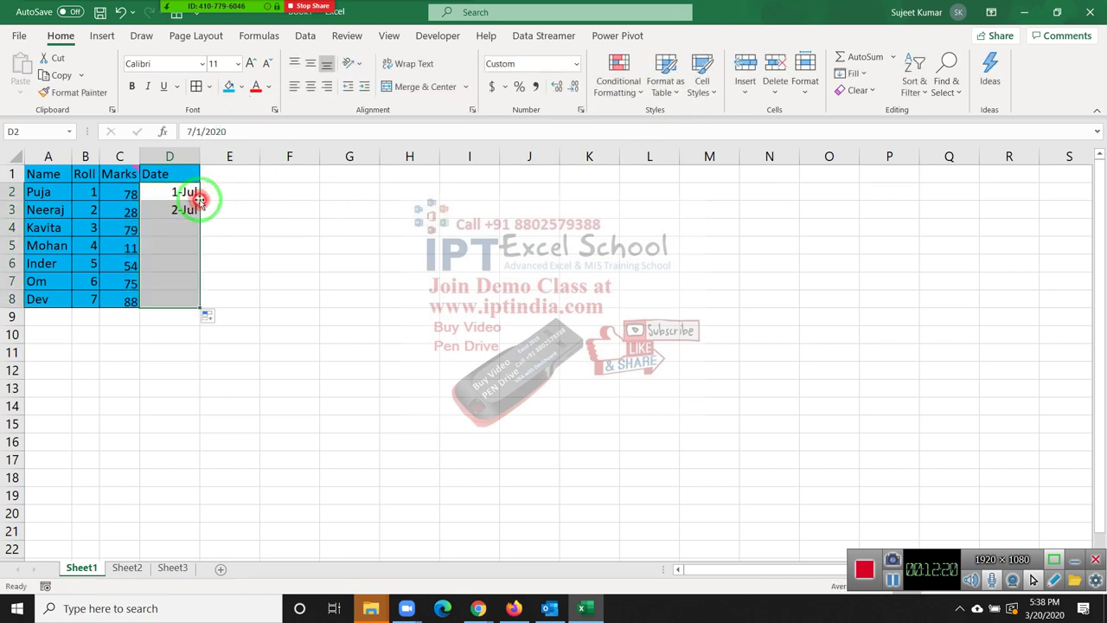
{"action": "left_click_drag", "start_coordinate": [177, 173], "coordinate": [177, 298]}
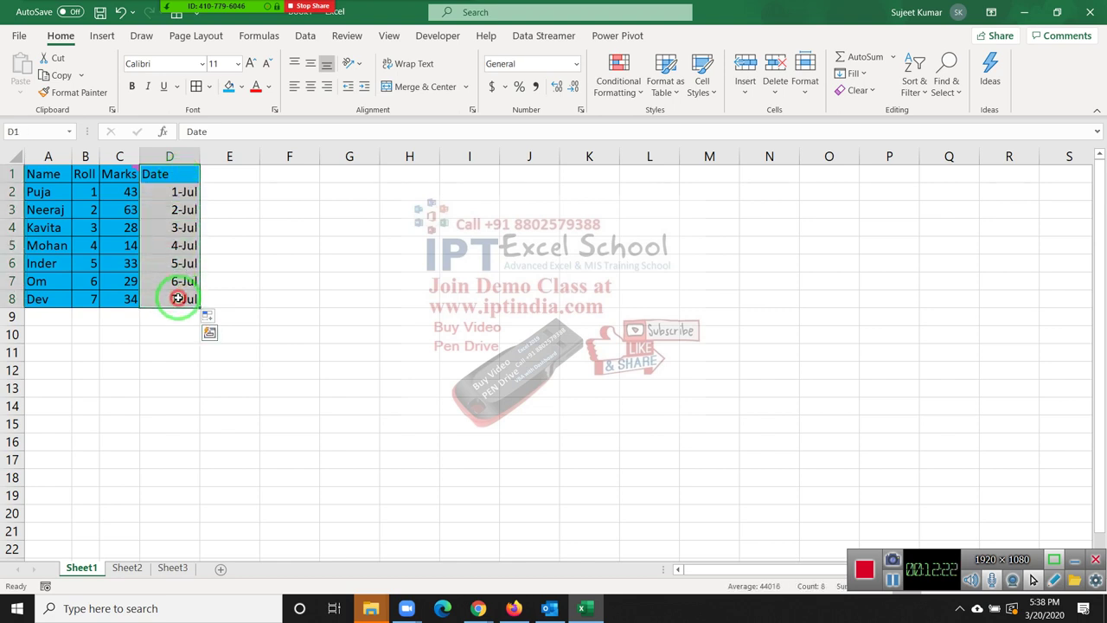
{"action": "mouse_move", "coordinate": [129, 177]}
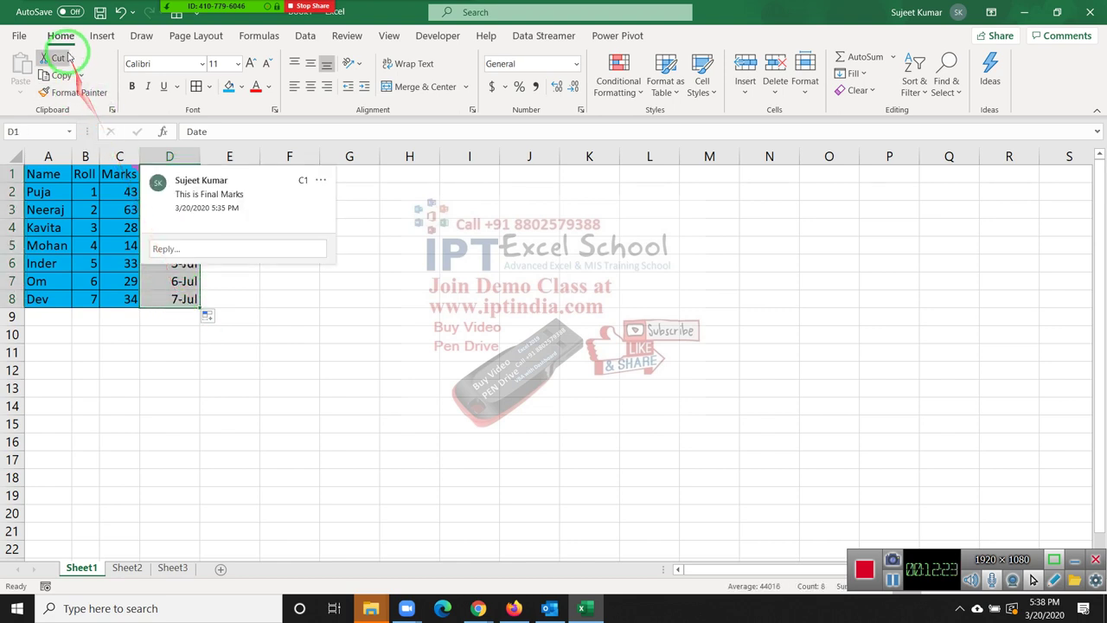
{"action": "left_click", "coordinate": [197, 87]}
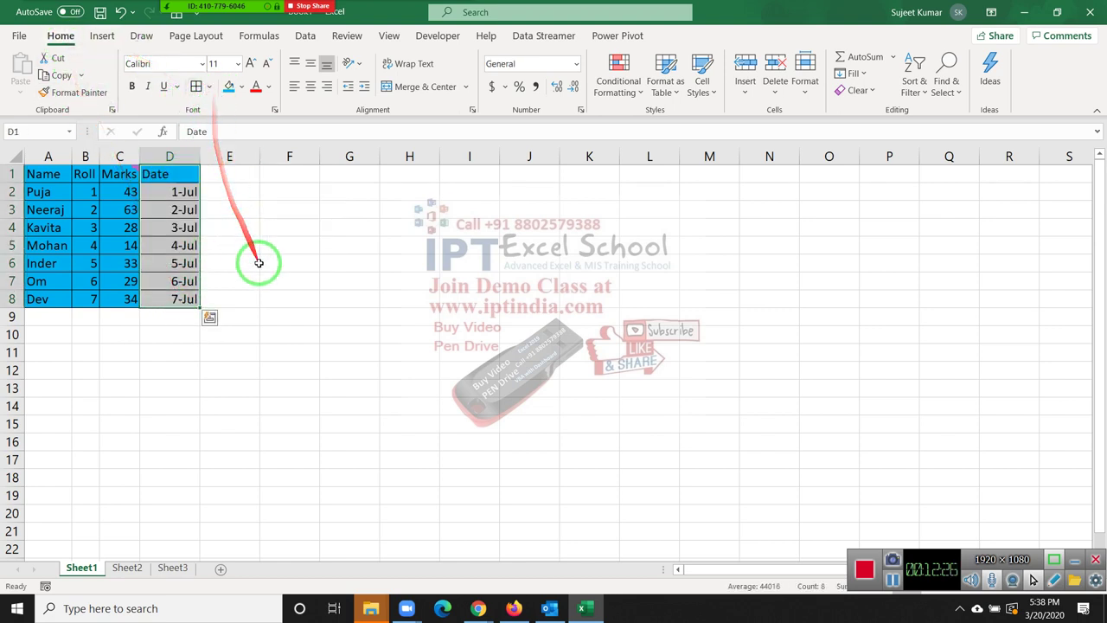
{"action": "left_click_drag", "start_coordinate": [177, 176], "coordinate": [176, 296]}
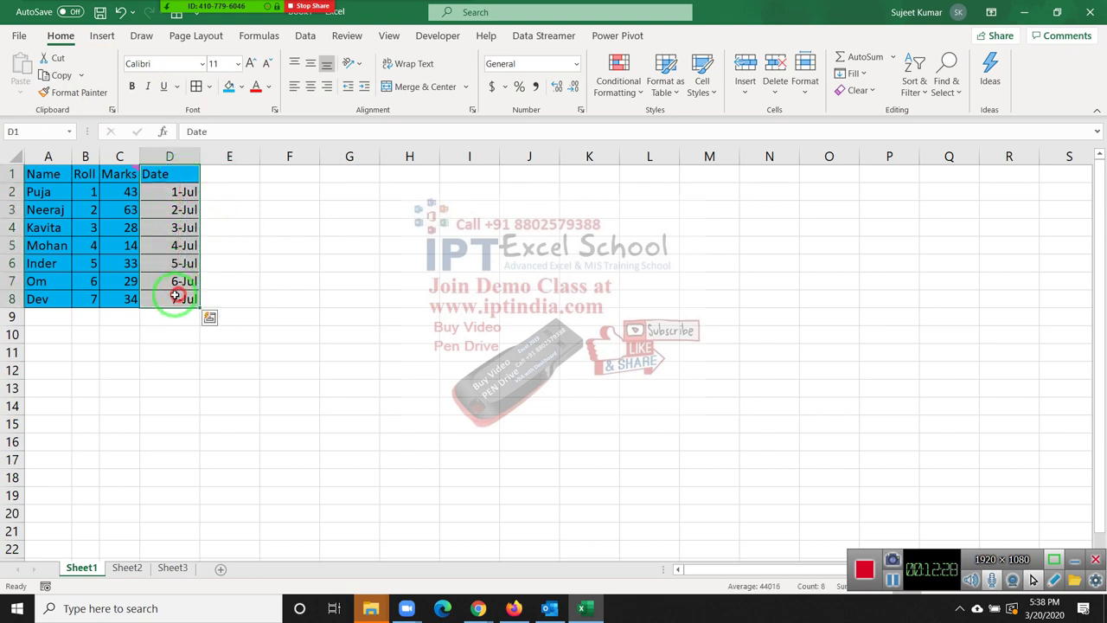
{"action": "key", "text": "ctrl+c"}
Paste the Date column into I1 as values only, showing serials 44013–44019.
{"action": "left_click", "coordinate": [476, 174]}
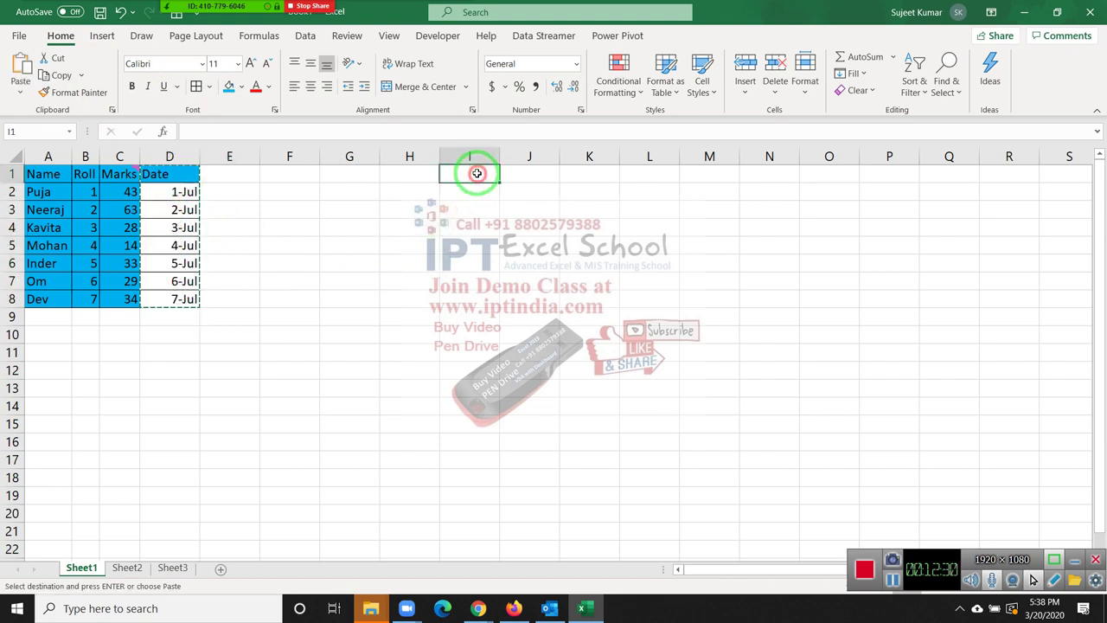
{"action": "right_click", "coordinate": [477, 174]}
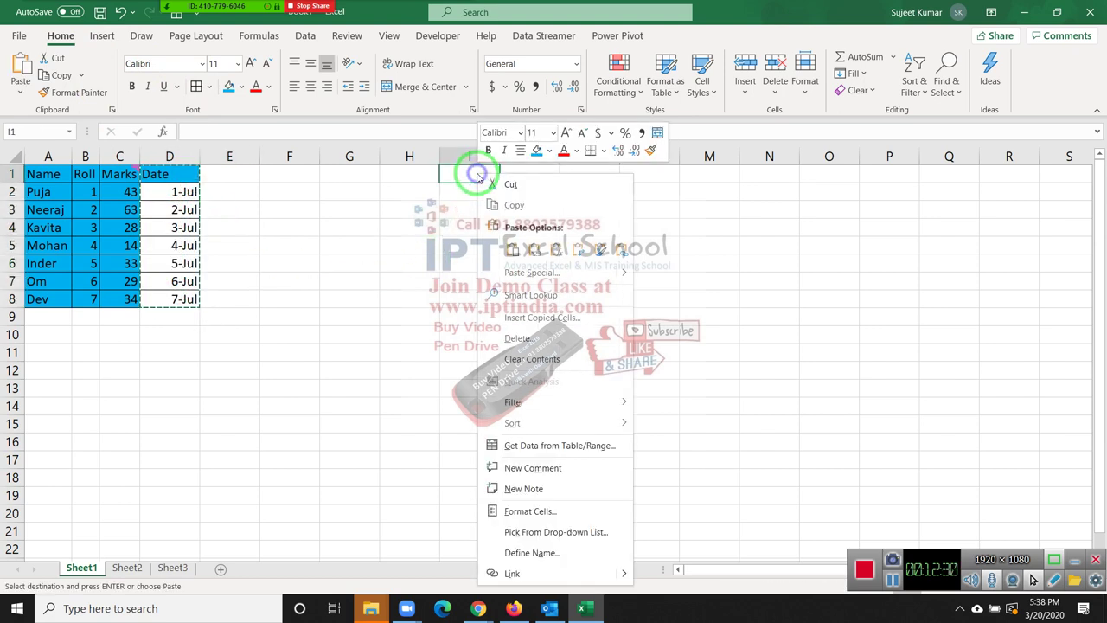
{"action": "left_click", "coordinate": [521, 272]}
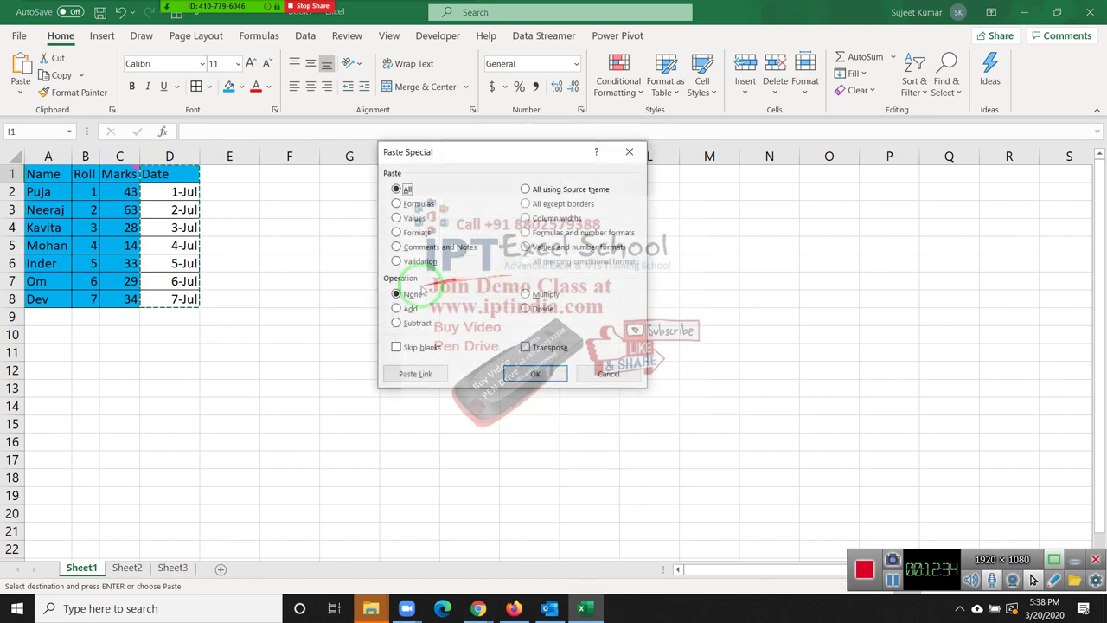
{"action": "left_click", "coordinate": [396, 217]}
{"action": "left_click", "coordinate": [558, 375]}
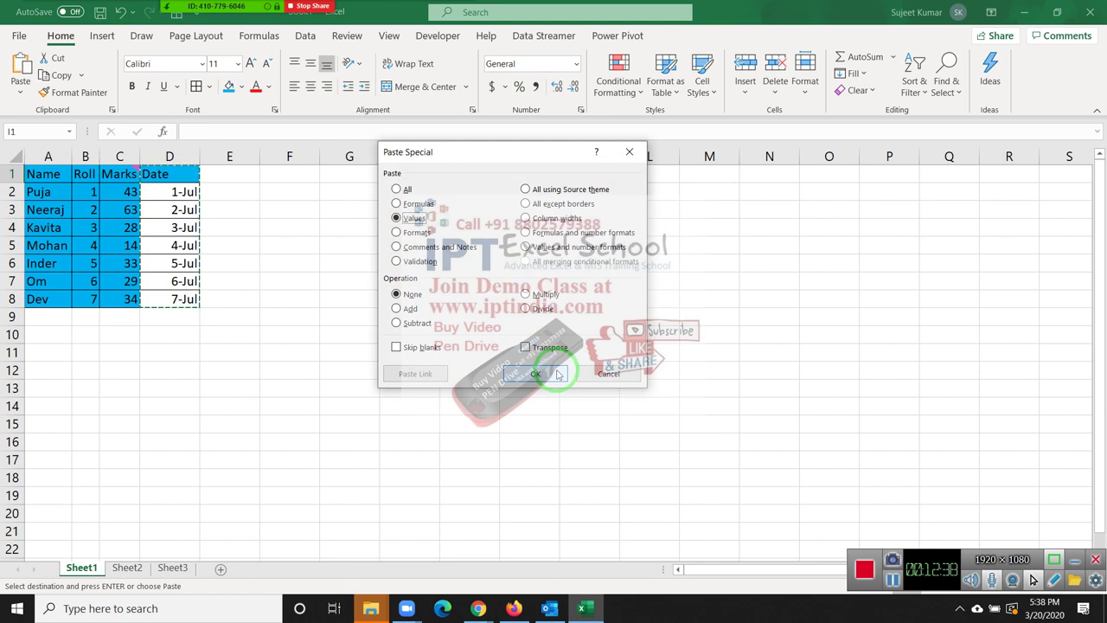
{"action": "left_click", "coordinate": [559, 374]}
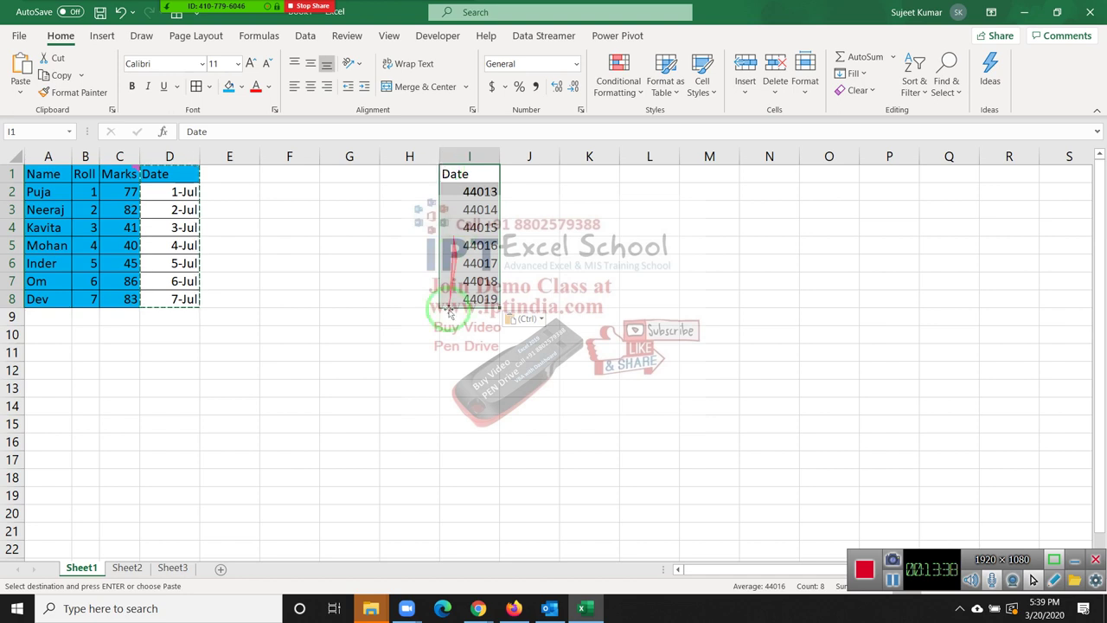
Enter 1 in G9 and format it as Short Date.
{"action": "left_click", "coordinate": [366, 319]}
{"action": "type", "text": "1"}
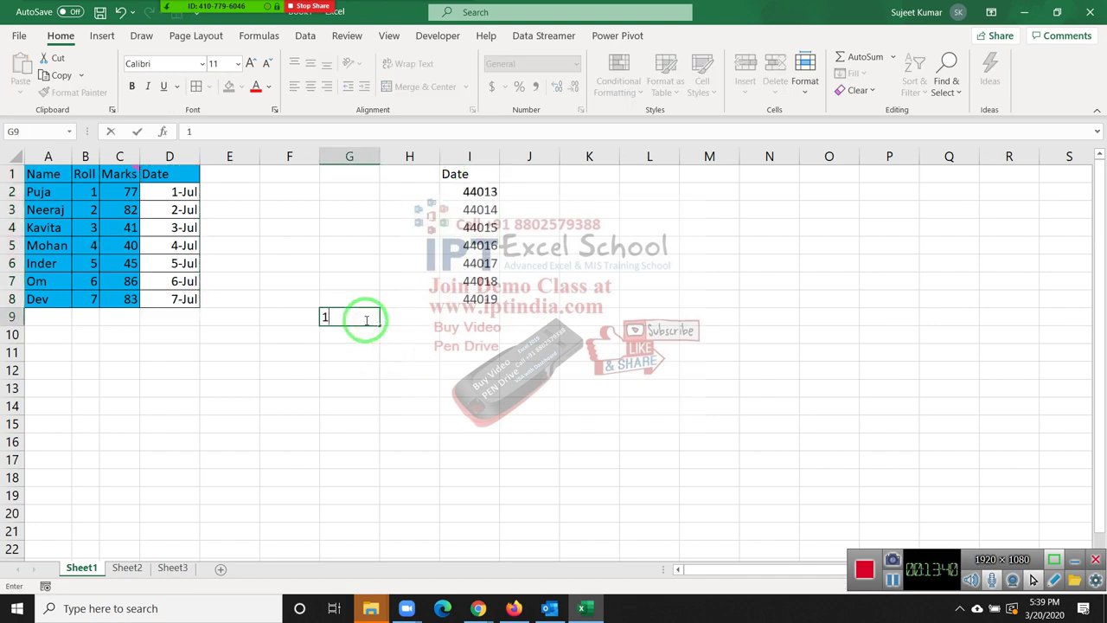
{"action": "key", "text": "Return"}
{"action": "left_click", "coordinate": [366, 320]}
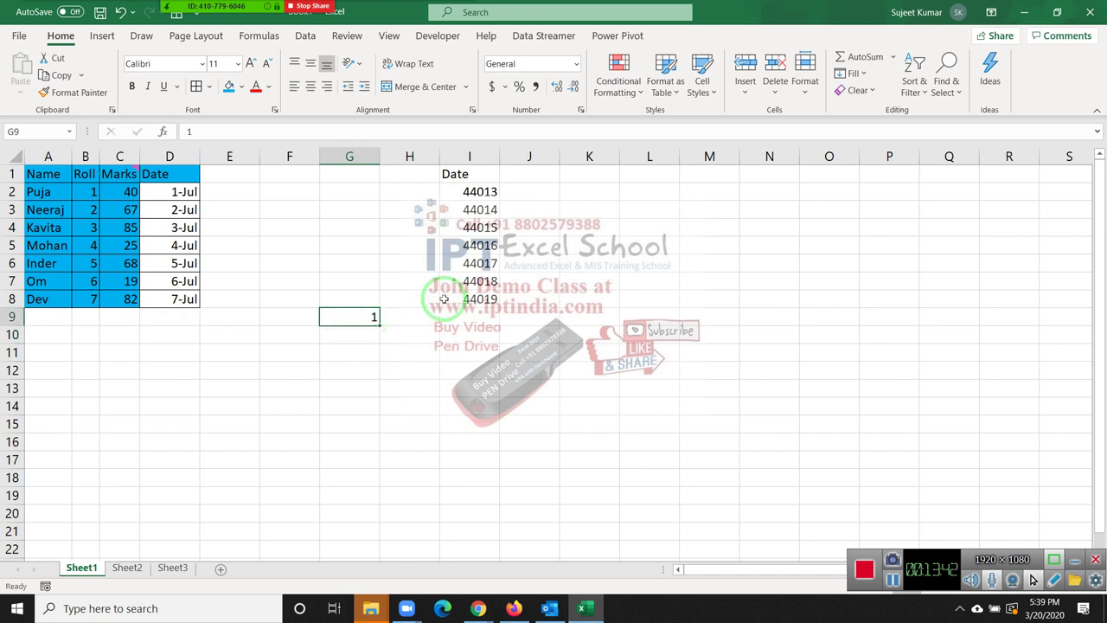
{"action": "left_click", "coordinate": [574, 68]}
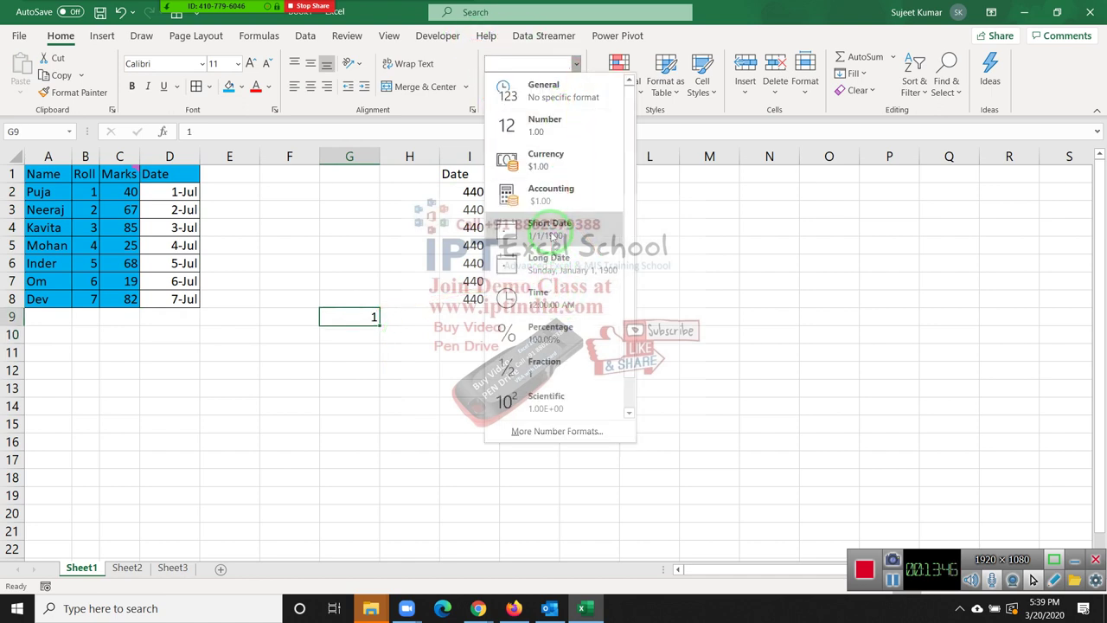
{"action": "left_click", "coordinate": [552, 229]}
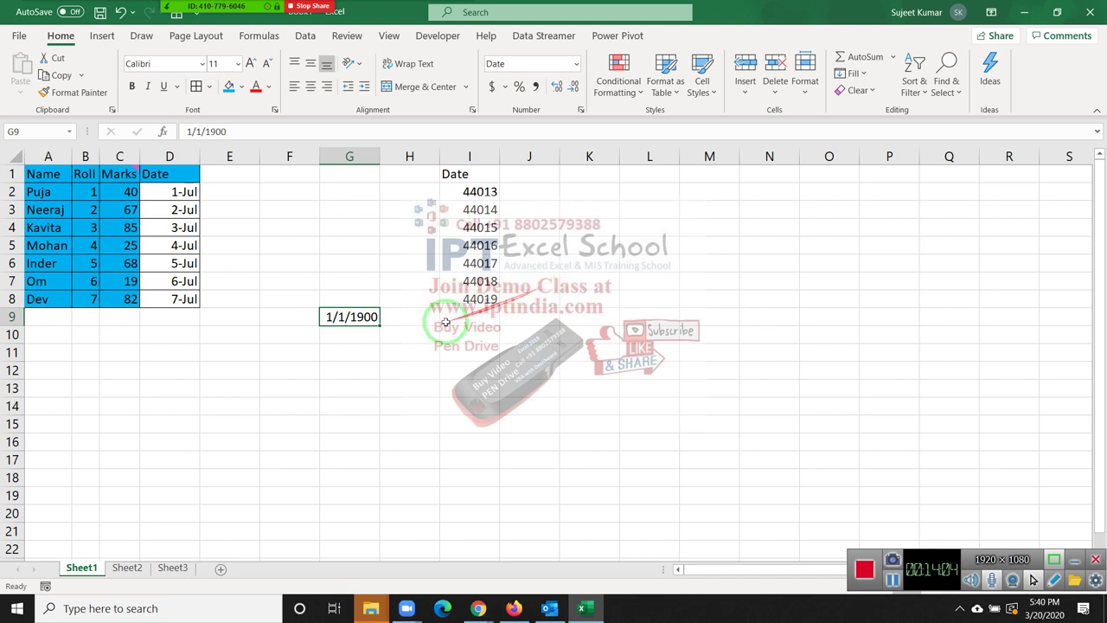
Enter 23, 36, 367 and finally 44013 in G9, ending at 7/1/2020.
{"action": "type", "text": "23"}
{"action": "key", "text": "Return"}
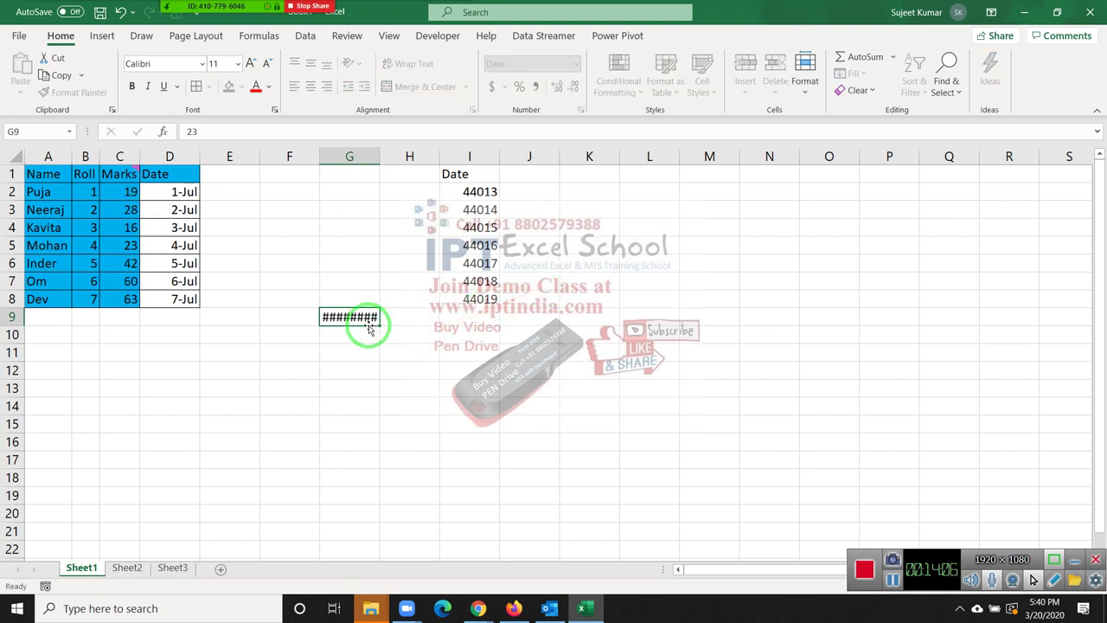
{"action": "left_click", "coordinate": [367, 320]}
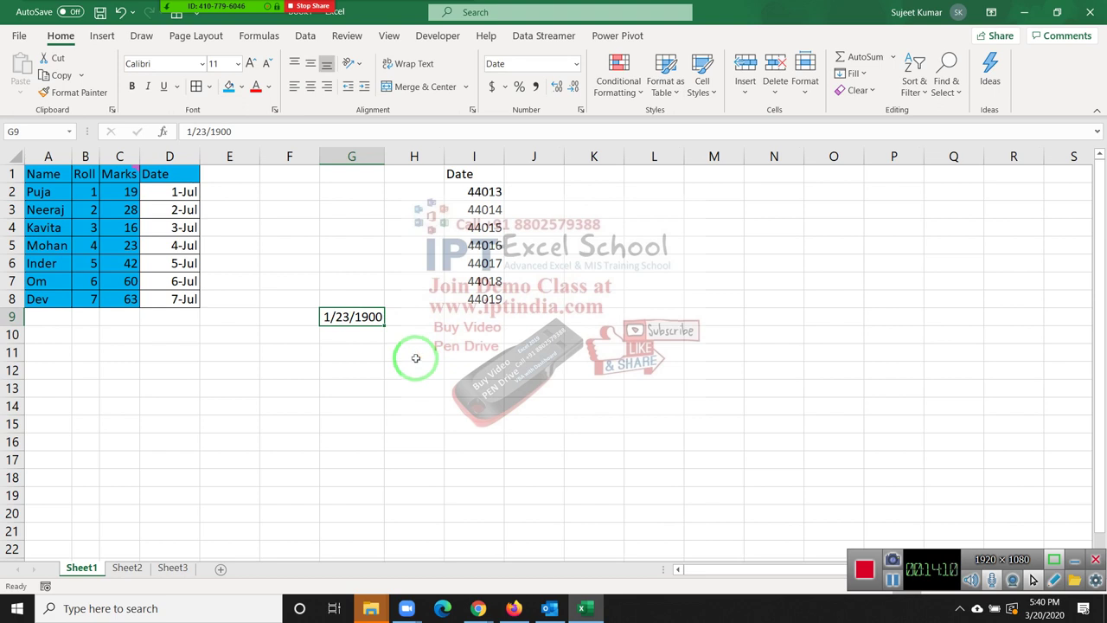
{"action": "type", "text": "36"}
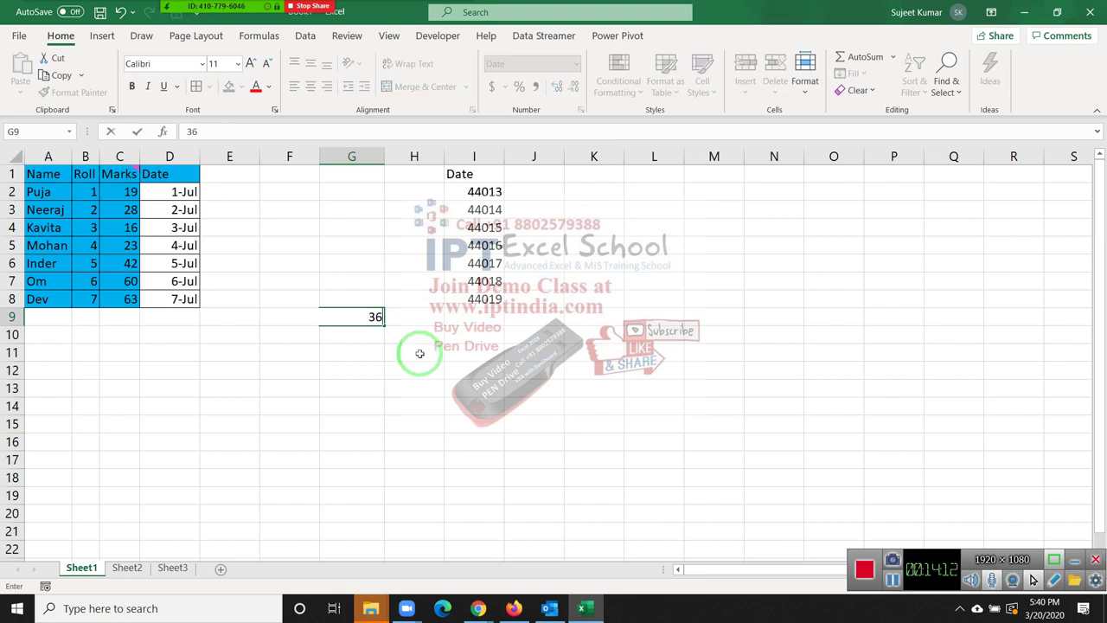
{"action": "key", "text": "Return"}
{"action": "key", "text": "Up"}
{"action": "type", "text": "36"}
{"action": "type", "text": "7"}
{"action": "key", "text": "Return"}
{"action": "key", "text": "Up"}
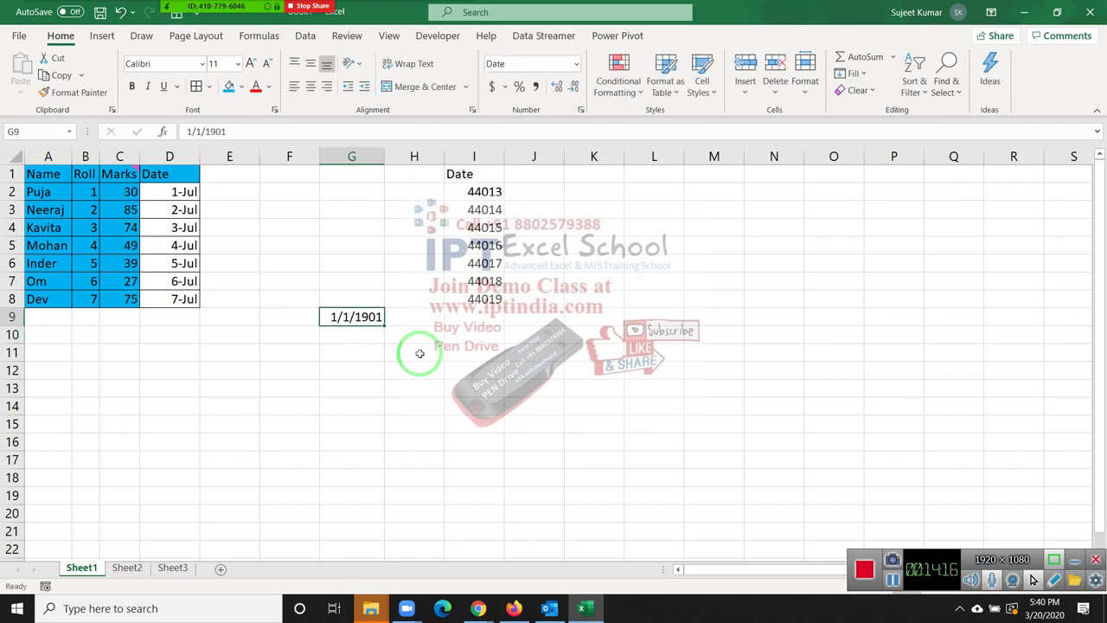
{"action": "type", "text": "44013"}
{"action": "key", "text": "Return"}
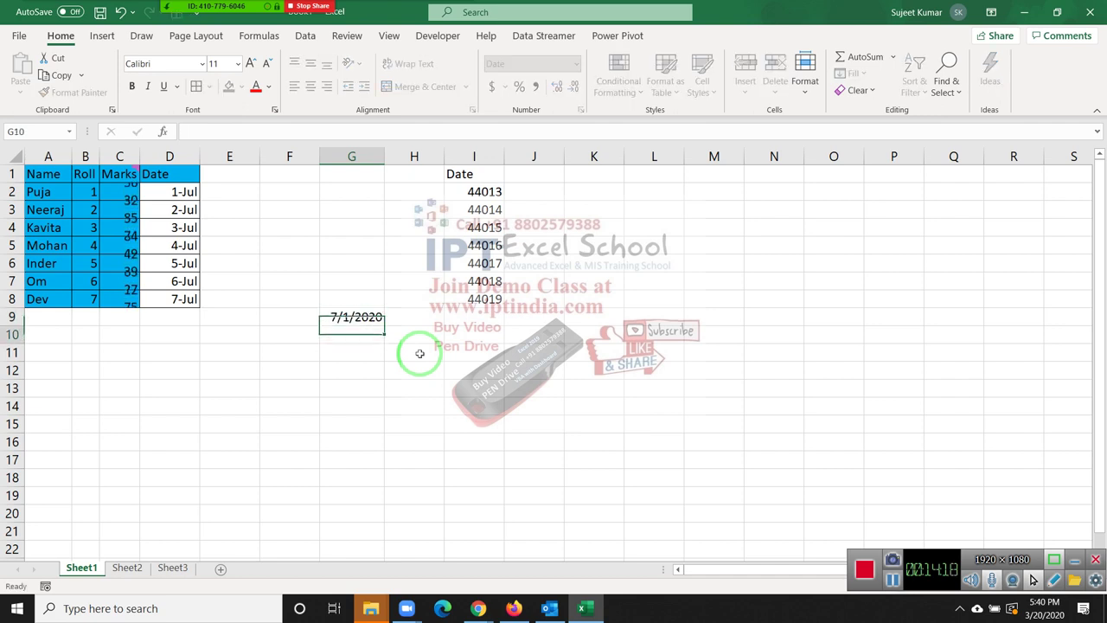
{"action": "key", "text": "Up"}
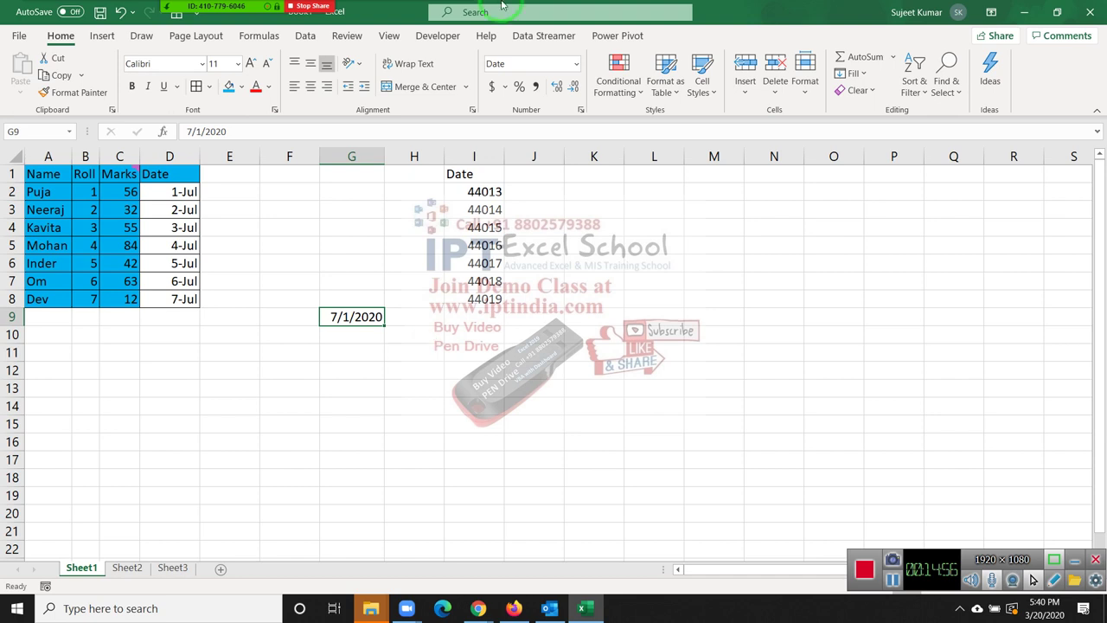
Reselect the column I values and G9, then move down to cell G11.
{"action": "left_click_drag", "start_coordinate": [474, 282], "coordinate": [485, 172]}
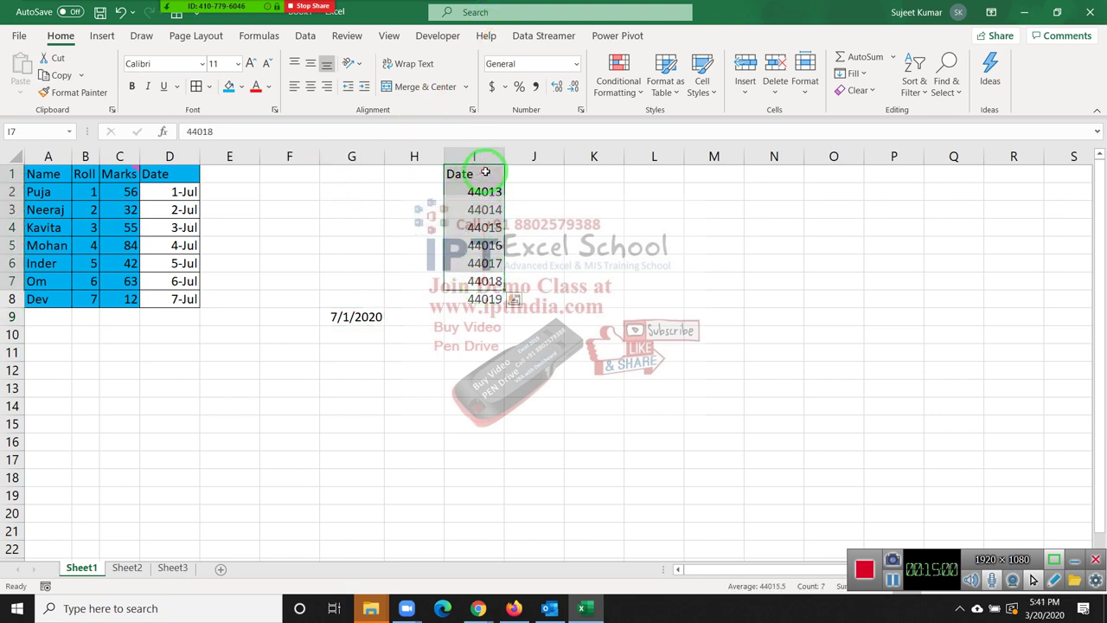
{"action": "left_click", "coordinate": [380, 315]}
{"action": "left_click_drag", "start_coordinate": [380, 316], "coordinate": [374, 316]}
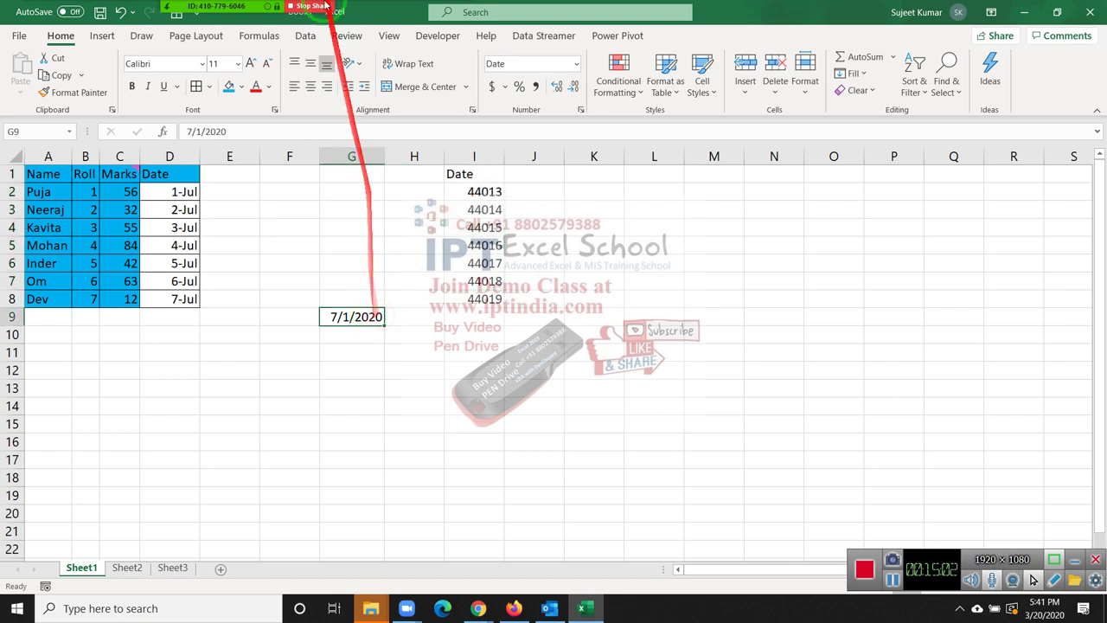
{"action": "left_click", "coordinate": [221, 24]}
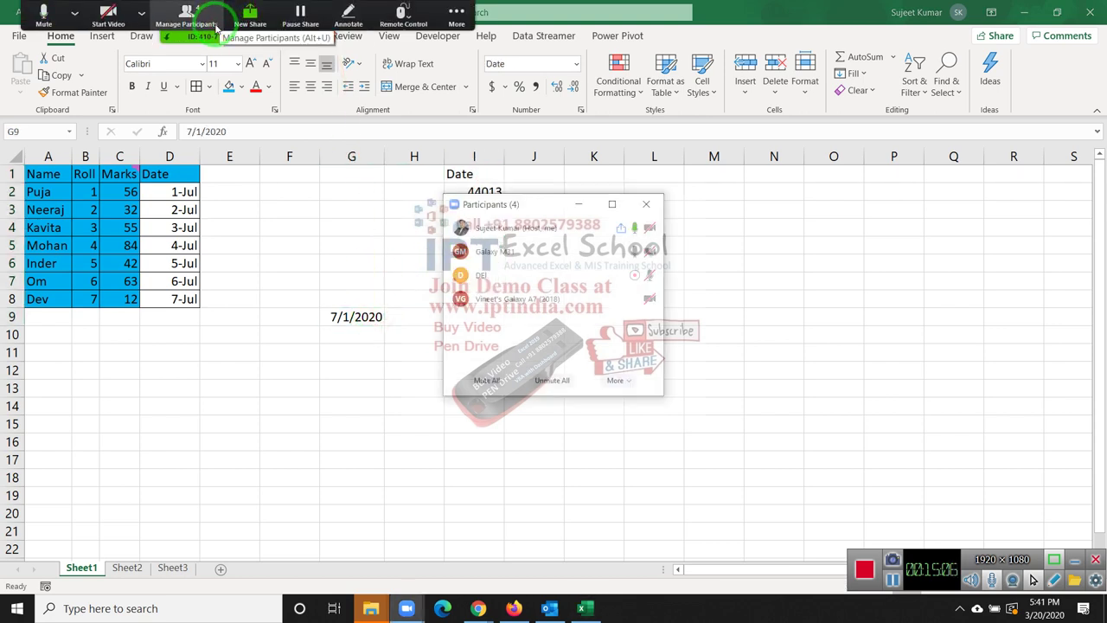
{"action": "left_click", "coordinate": [217, 24]}
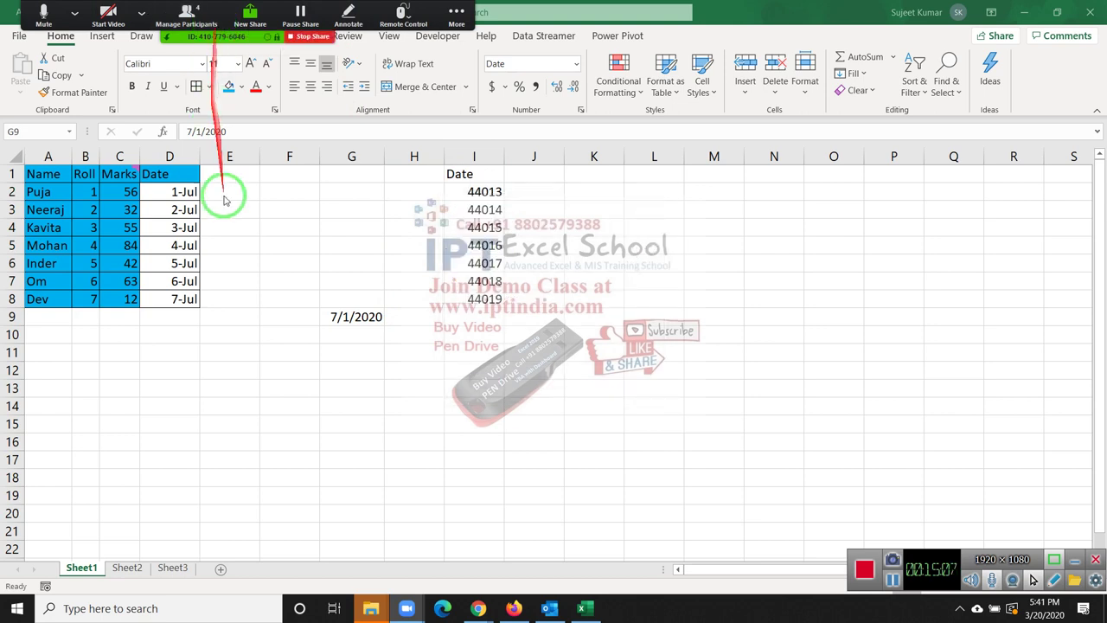
{"action": "left_click", "coordinate": [355, 319]}
{"action": "left_click", "coordinate": [358, 336]}
{"action": "left_click", "coordinate": [363, 353]}
Enter 125das in G11 and =G11+20 in H11, which returns #VALUE!
{"action": "type", "text": "1"}
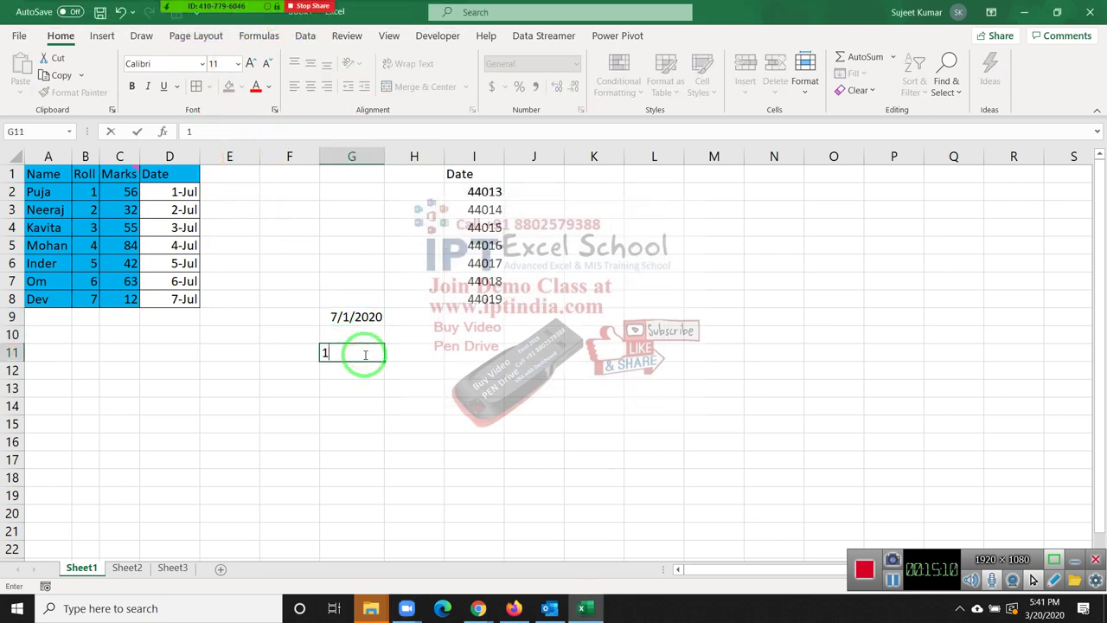
{"action": "type", "text": "25das"}
{"action": "key", "text": "Return"}
{"action": "key", "text": "Up"}
{"action": "key", "text": "Right"}
{"action": "type", "text": "="}
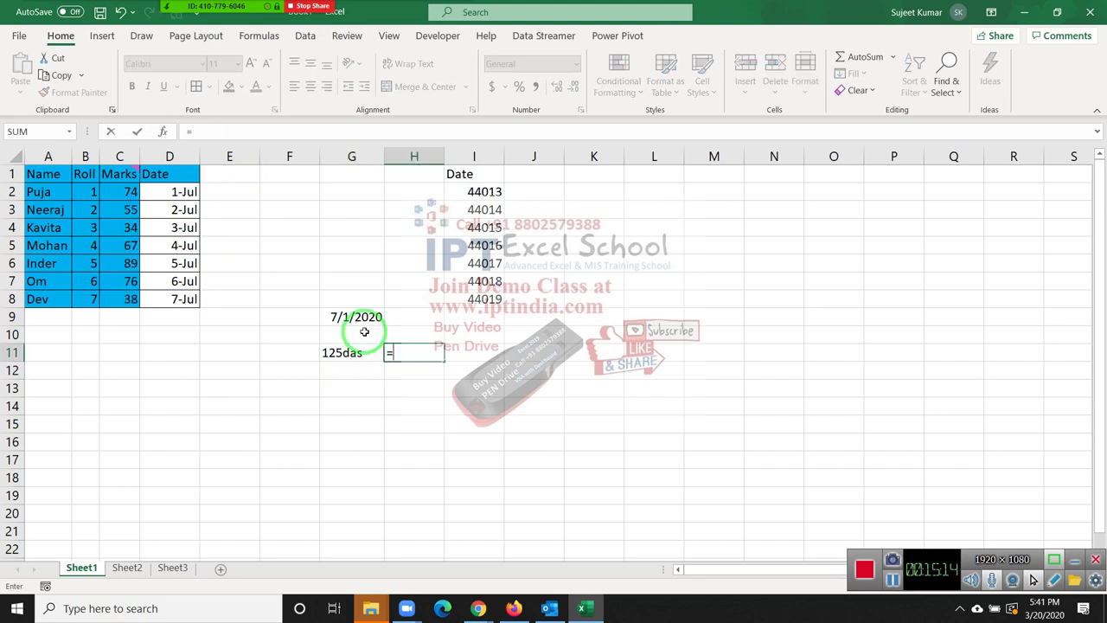
{"action": "key", "text": "Left"}
{"action": "type", "text": "+20"}
{"action": "key", "text": "Return"}
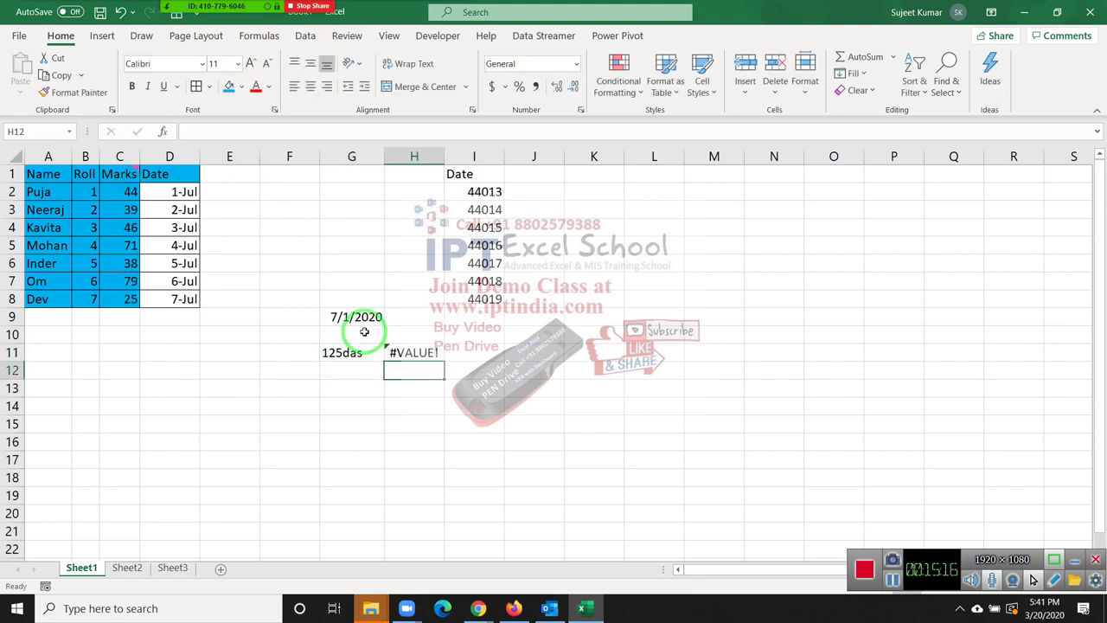
Format G9 as a day-month-year date and enter =G9+20 in H9, giving 21-Jul-20.
{"action": "key", "text": "Up"}
{"action": "key", "text": "Up"}
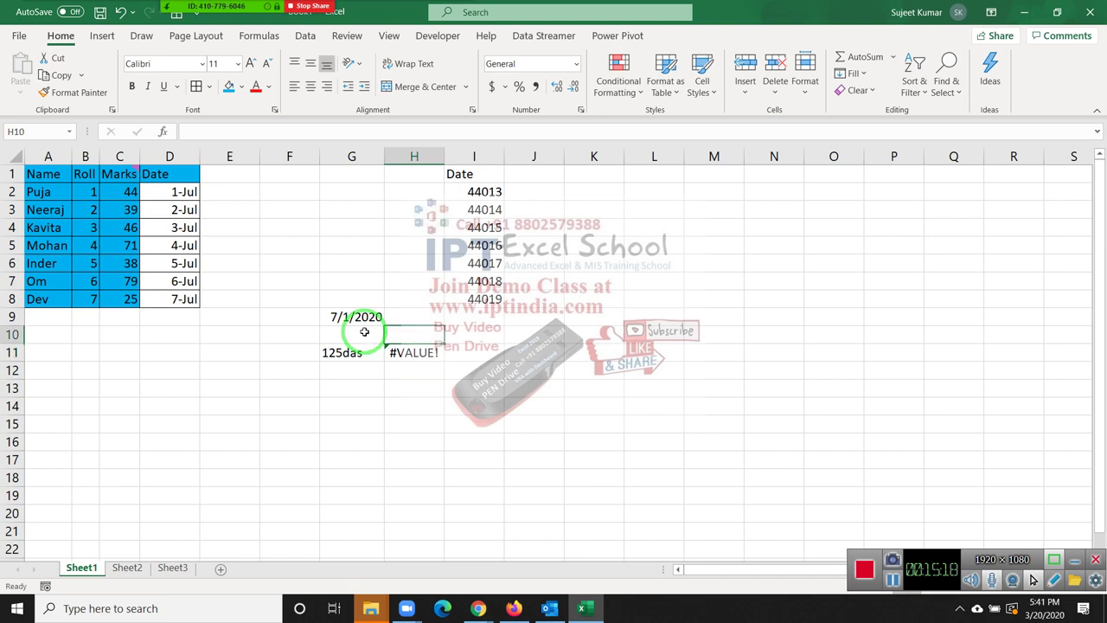
{"action": "key", "text": "Left"}
{"action": "key", "text": "Up"}
{"action": "key", "text": "ctrl+shift+3"}
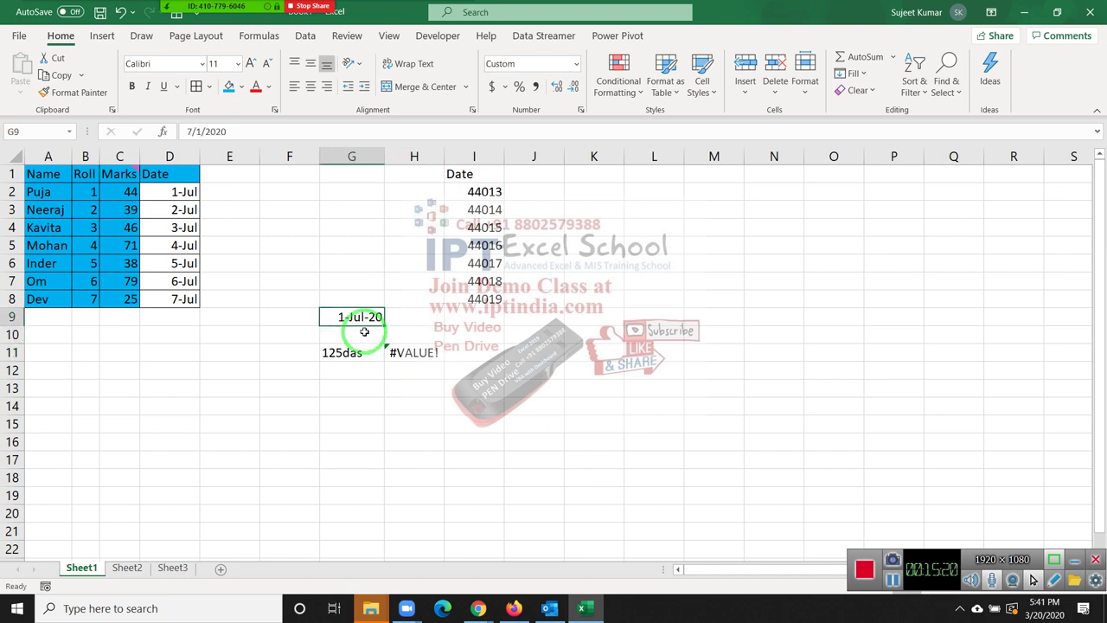
{"action": "key", "text": "Right"}
{"action": "type", "text": "=G9+2"}
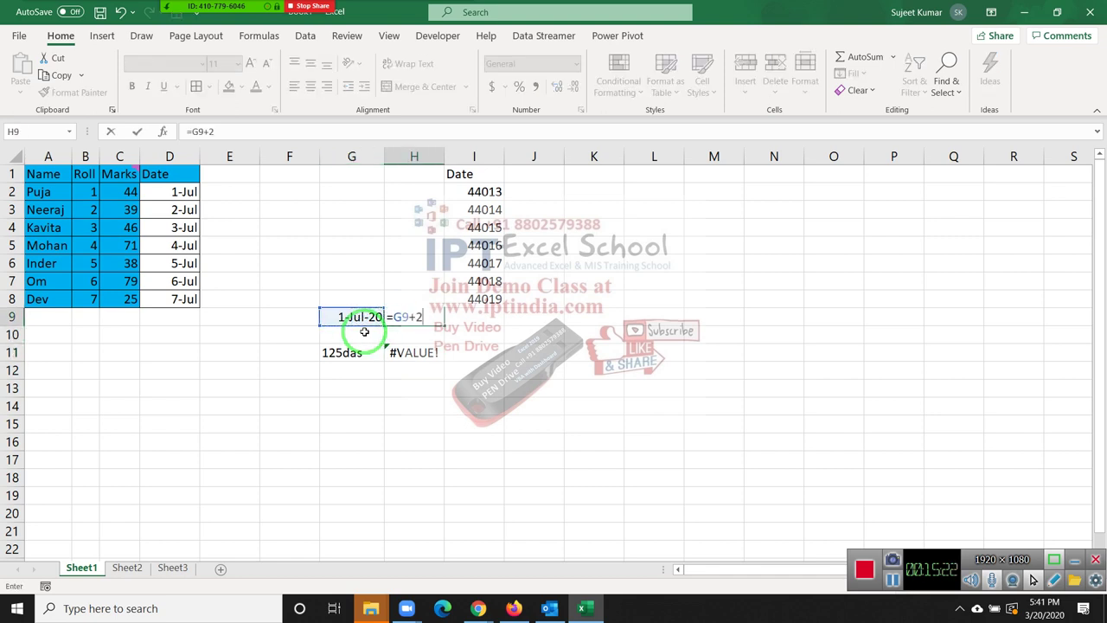
{"action": "type", "text": "0"}
{"action": "key", "text": "ctrl+Return"}
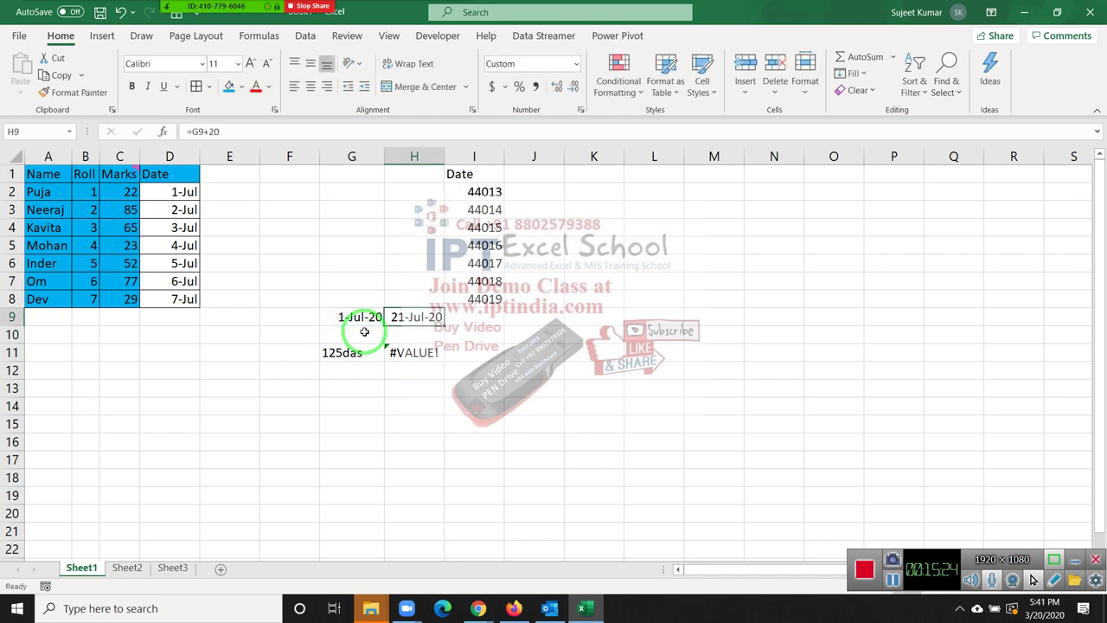
Show G9 and H9 as General (44013, 44033), then switch both back to Short Date.
{"action": "key", "text": "Left"}
{"action": "key", "text": "ctrl+shift+asciitilde"}
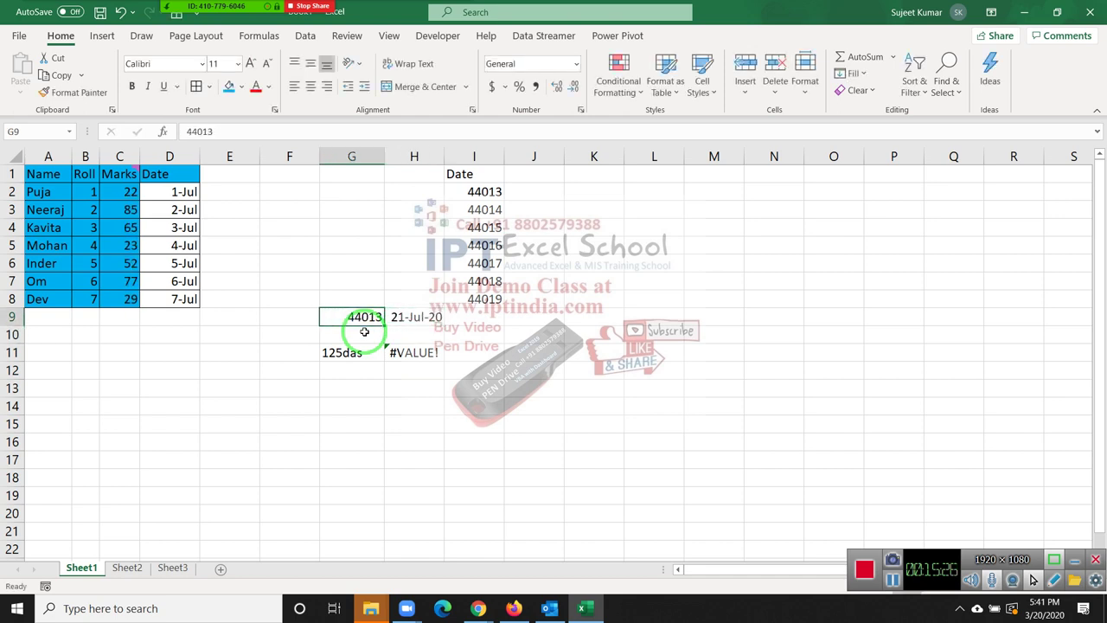
{"action": "key", "text": "Right"}
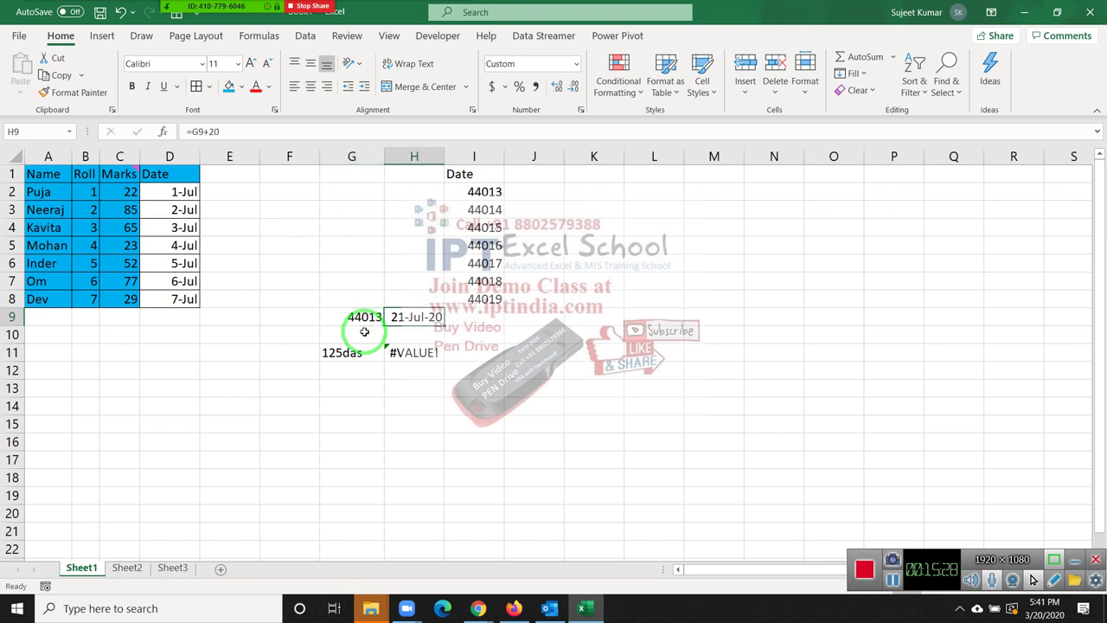
{"action": "key", "text": "ctrl+shift+asciitilde"}
{"action": "left_click_drag", "start_coordinate": [365, 317], "coordinate": [416, 318]}
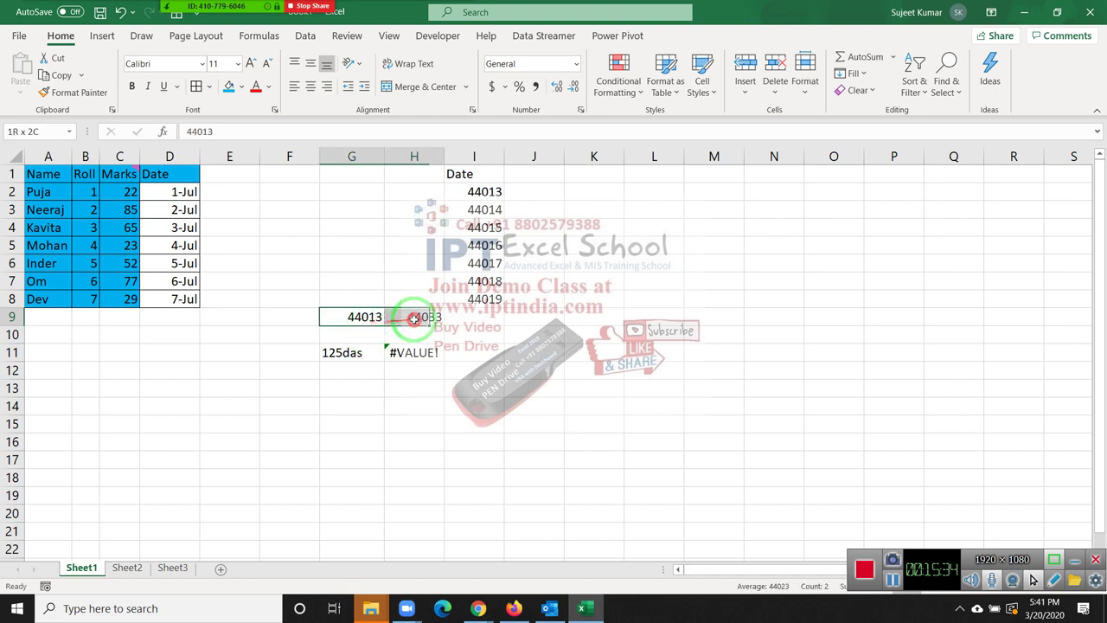
{"action": "left_click", "coordinate": [574, 67]}
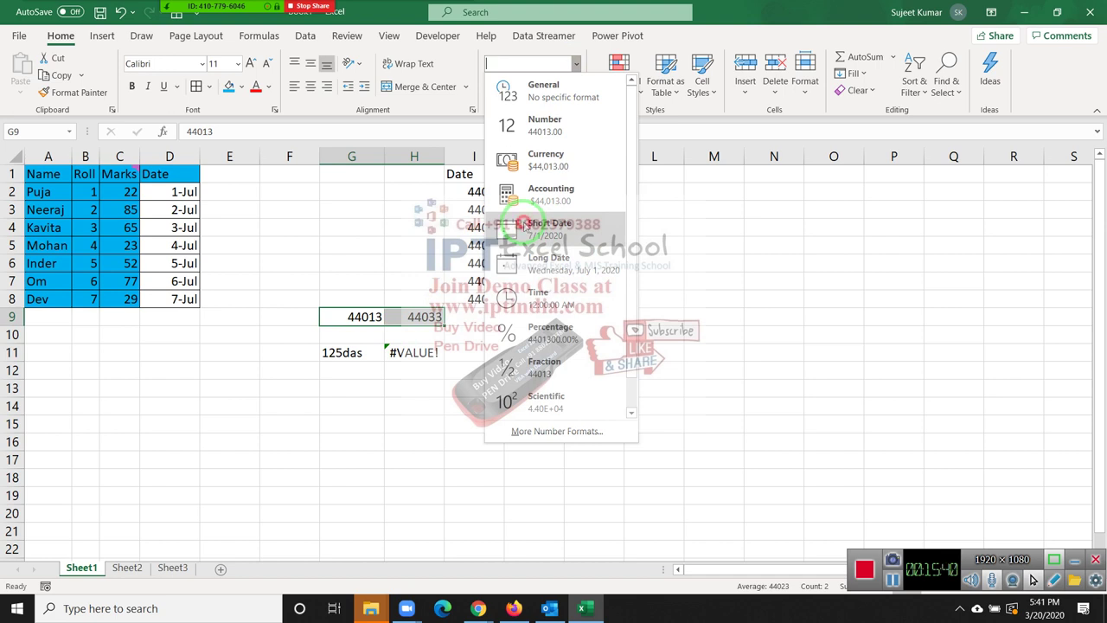
{"action": "left_click", "coordinate": [525, 225]}
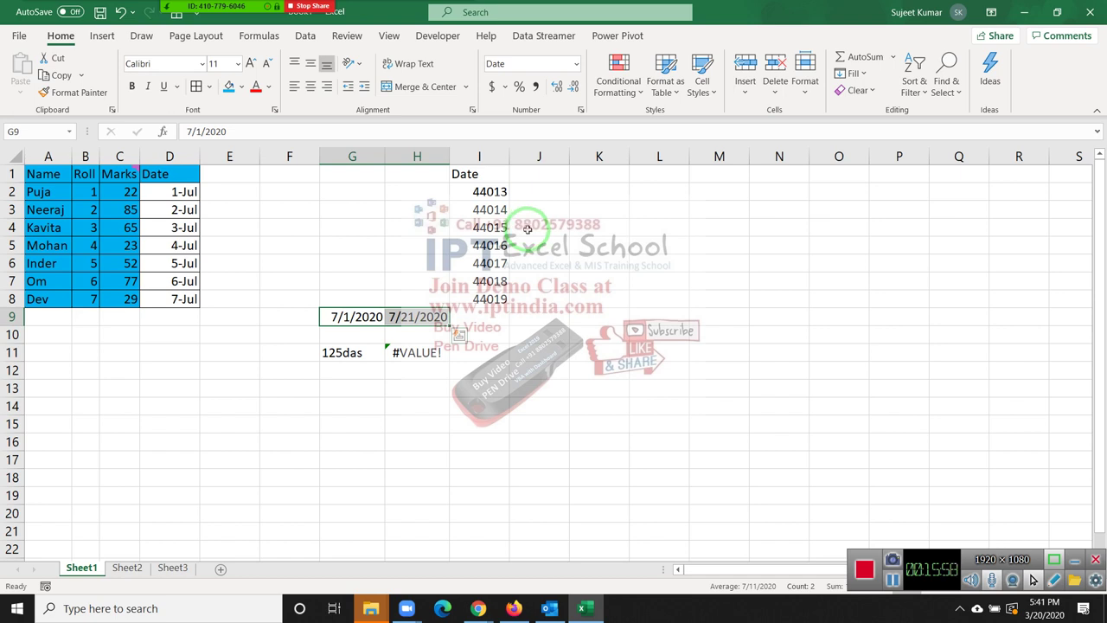
{"action": "left_click_drag", "start_coordinate": [488, 191], "coordinate": [489, 297]}
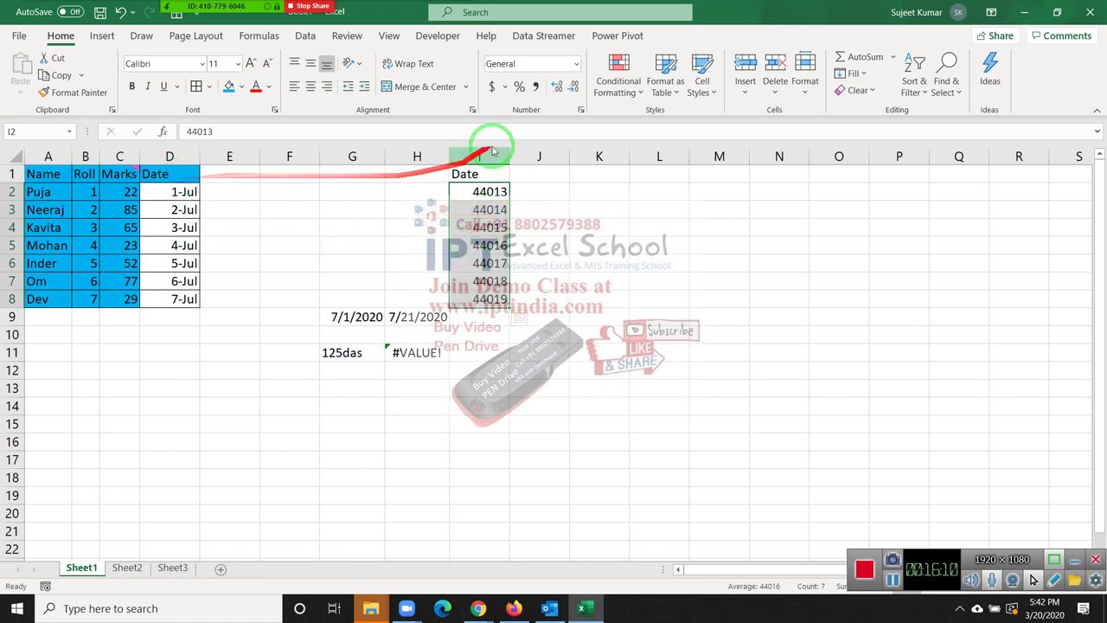
Format I2:I8 as short dates and fill the Date column D1:D8 blue.
{"action": "left_click", "coordinate": [576, 64]}
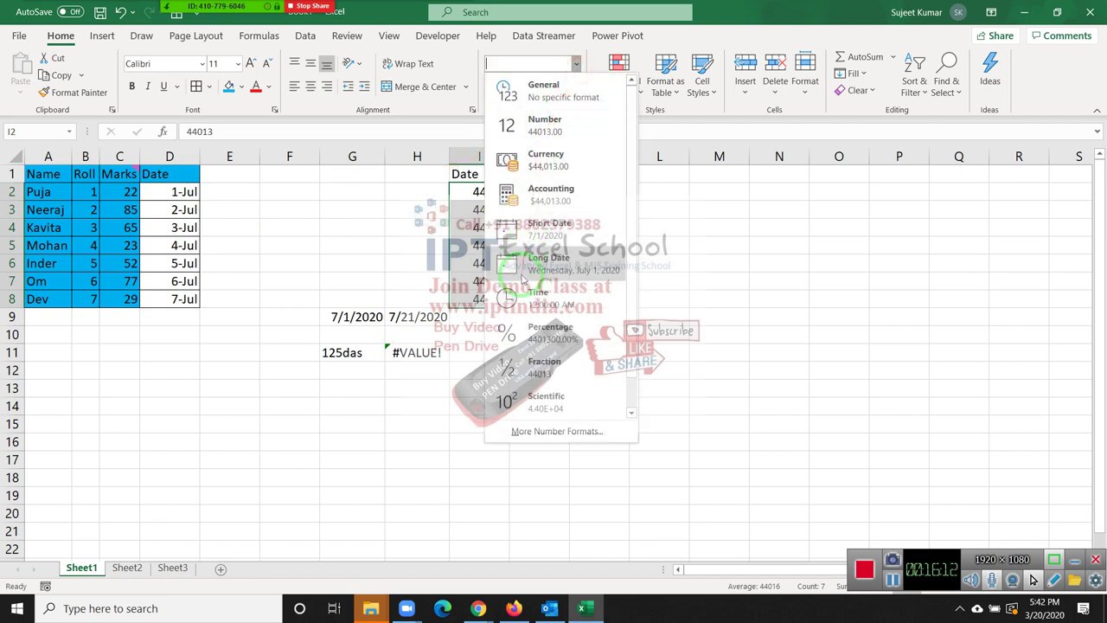
{"action": "left_click", "coordinate": [539, 230]}
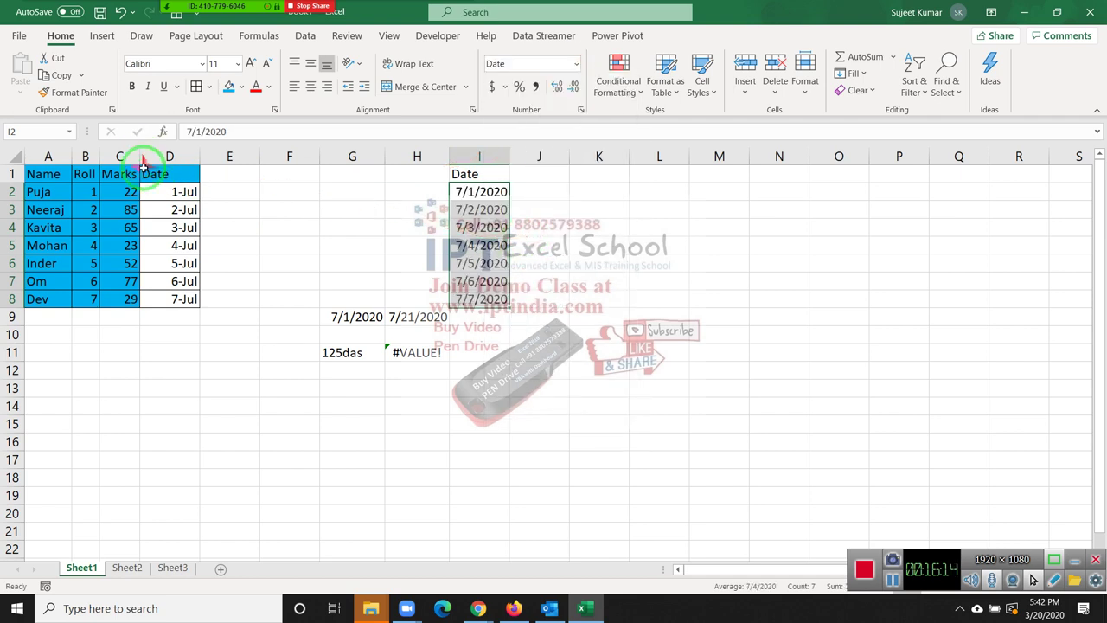
{"action": "left_click_drag", "start_coordinate": [169, 173], "coordinate": [173, 297]}
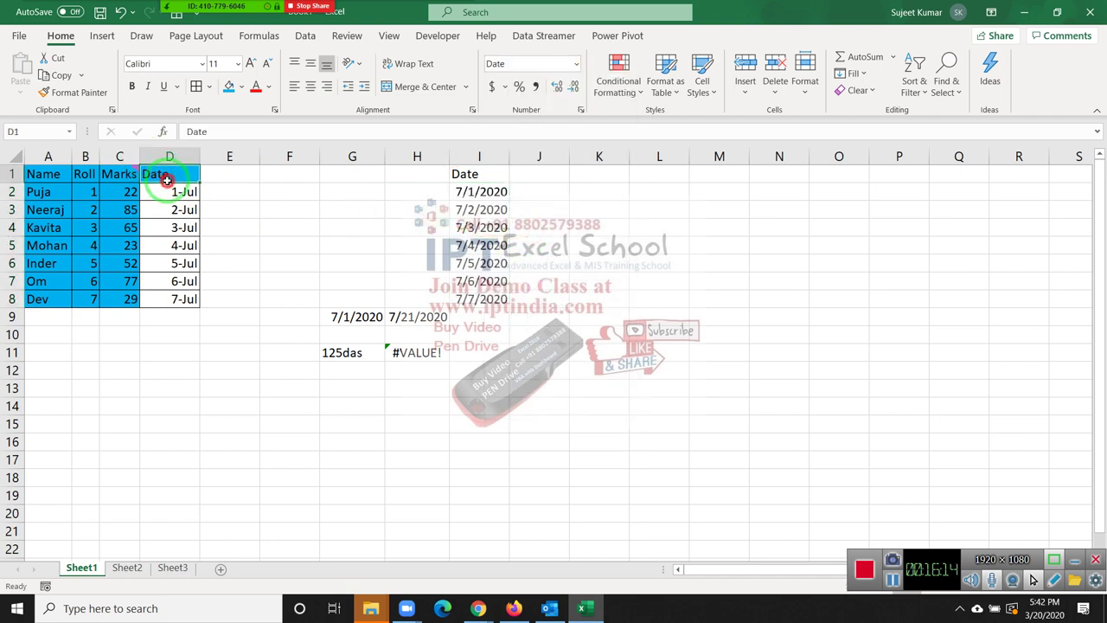
{"action": "left_click", "coordinate": [241, 87]}
{"action": "left_click", "coordinate": [232, 88]}
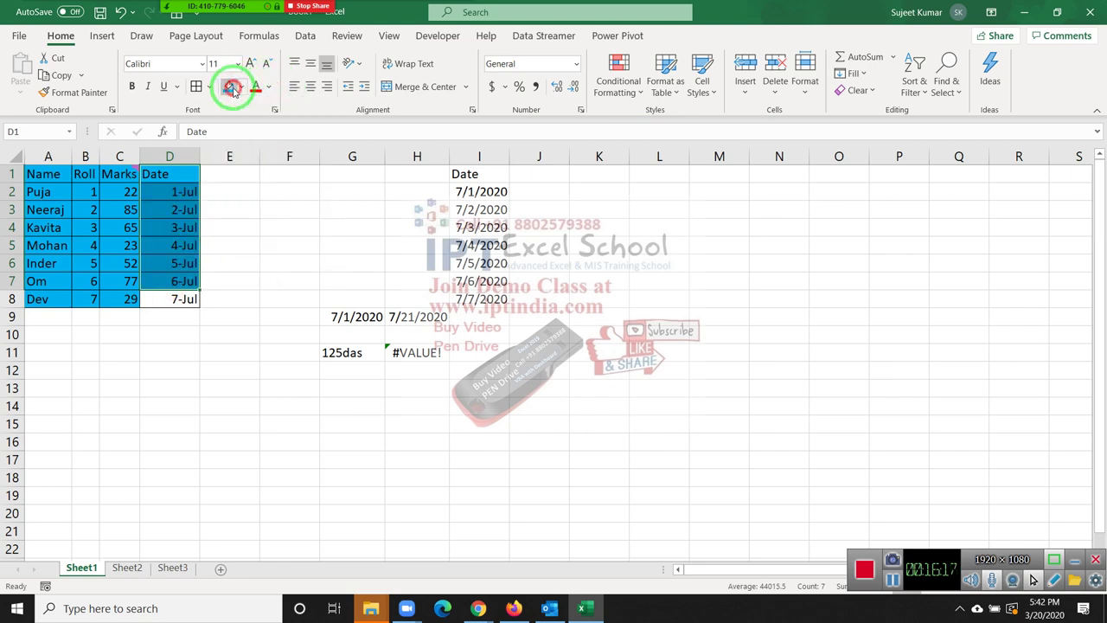
{"action": "left_click", "coordinate": [172, 296], "text": "shift"}
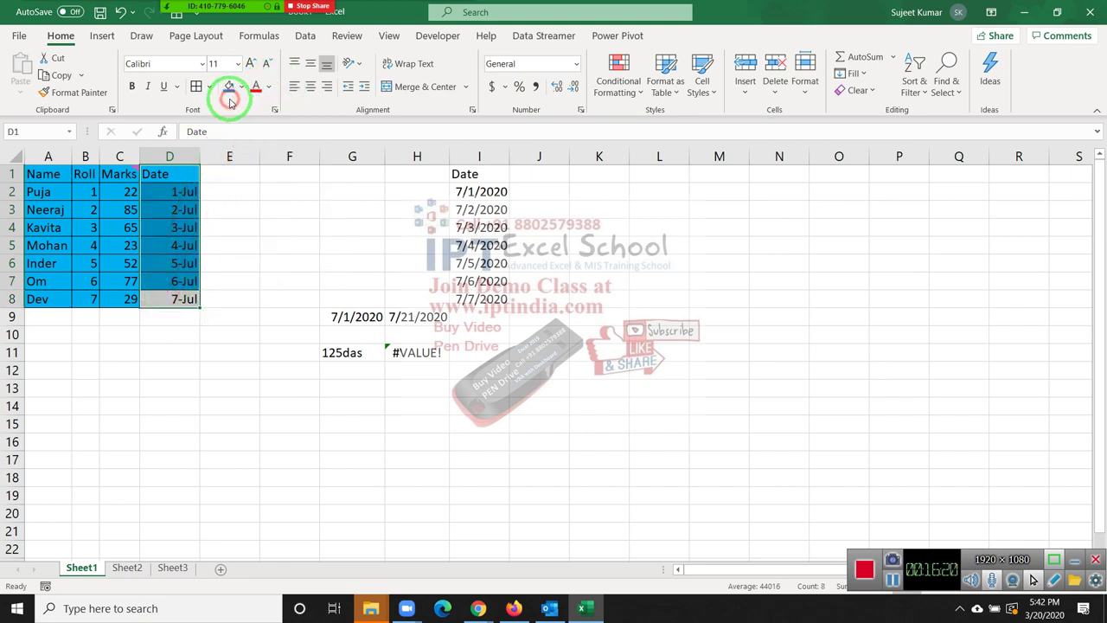
{"action": "left_click", "coordinate": [230, 87]}
Copy D1:D8 and paste its values and number formats into J1.
{"action": "key", "text": "ctrl+c"}
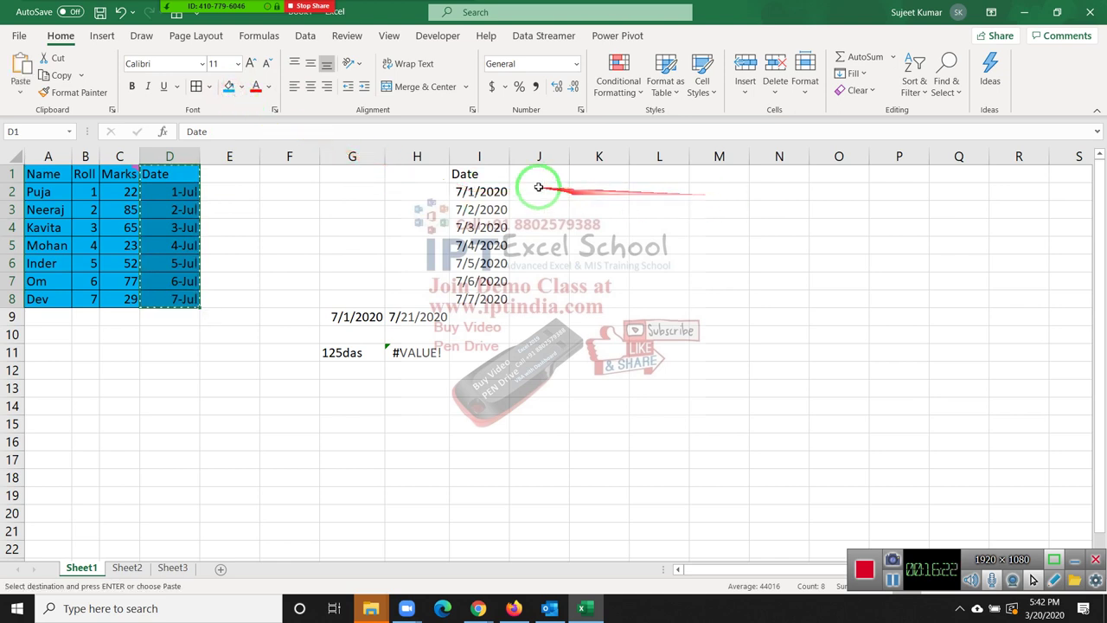
{"action": "left_click", "coordinate": [527, 173]}
{"action": "right_click", "coordinate": [529, 173]}
{"action": "left_click", "coordinate": [585, 270]}
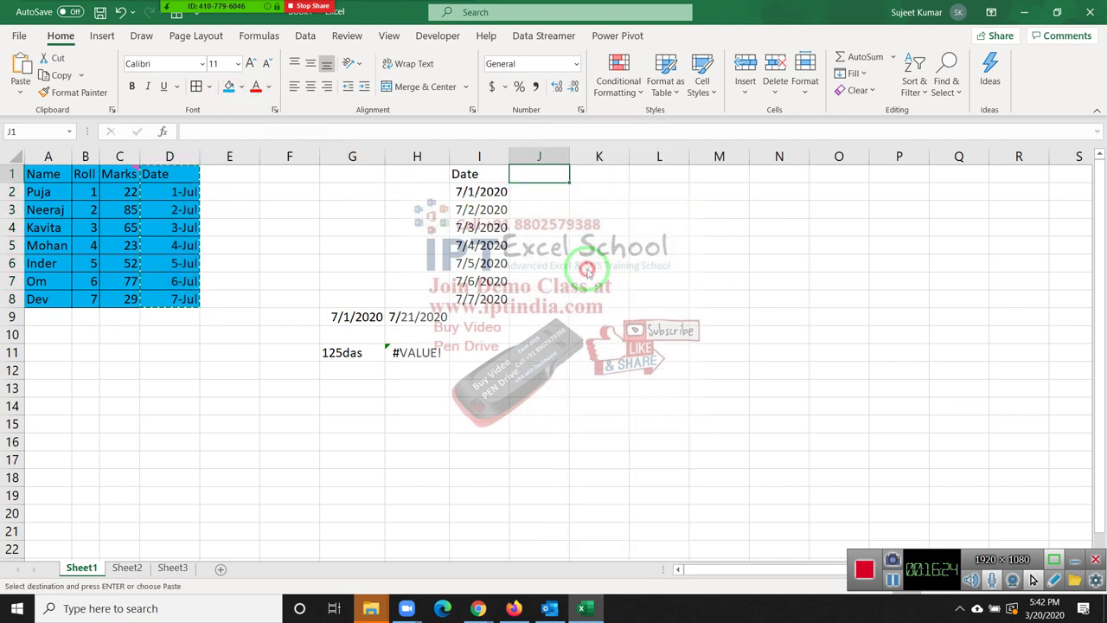
{"action": "left_click", "coordinate": [600, 241]}
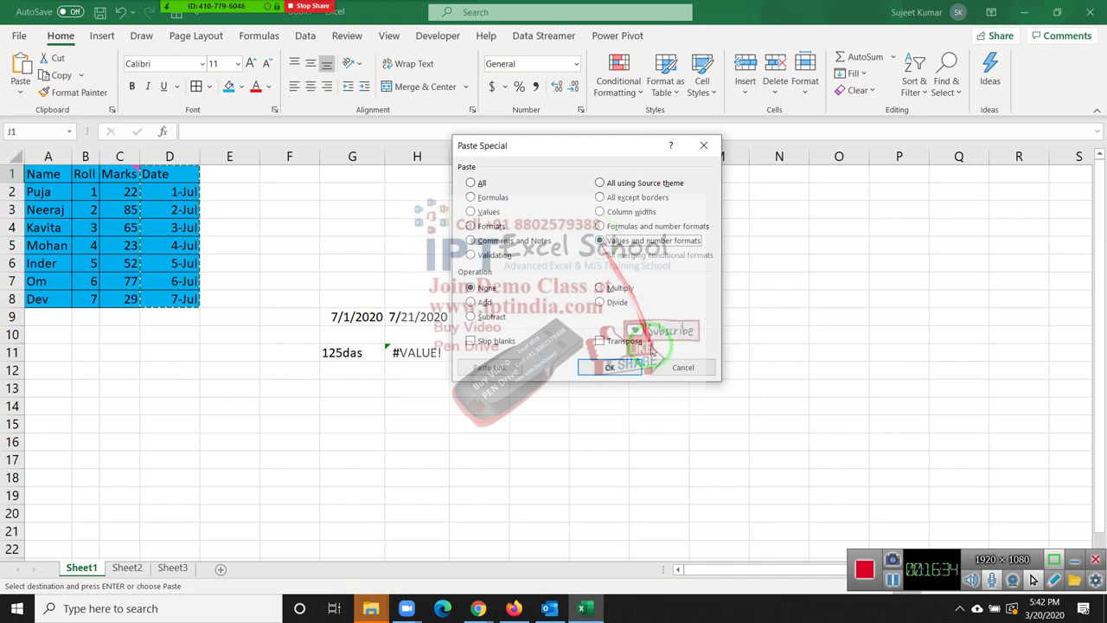
{"action": "left_click", "coordinate": [610, 367]}
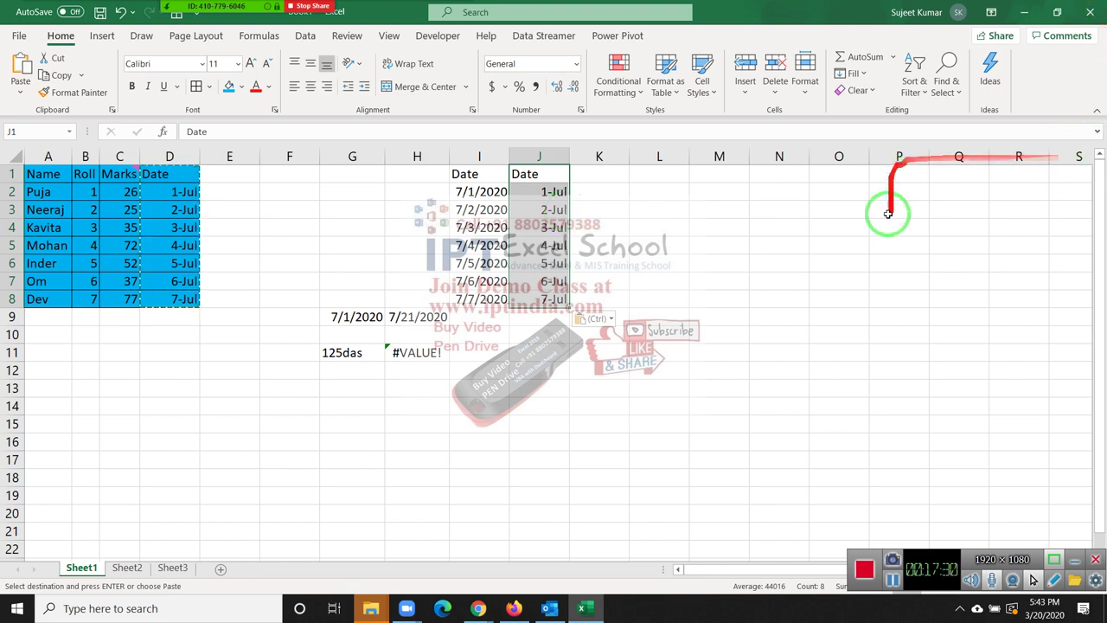
Enter 20 in N4 and 30 in O4.
{"action": "left_click", "coordinate": [787, 232]}
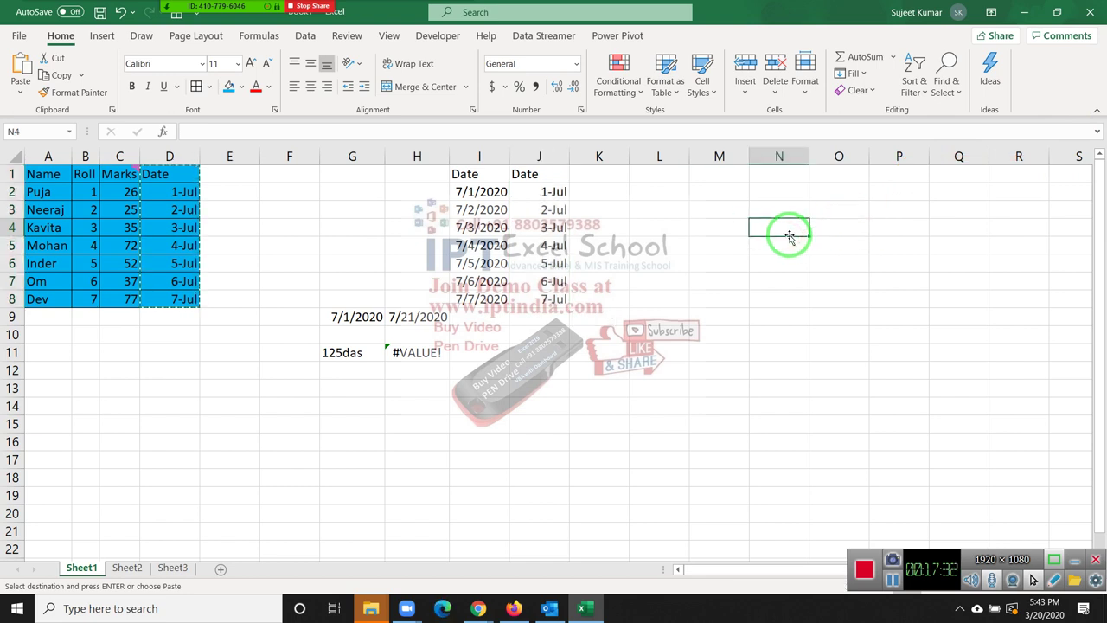
{"action": "type", "text": "20"}
{"action": "key", "text": "Tab"}
{"action": "type", "text": "30"}
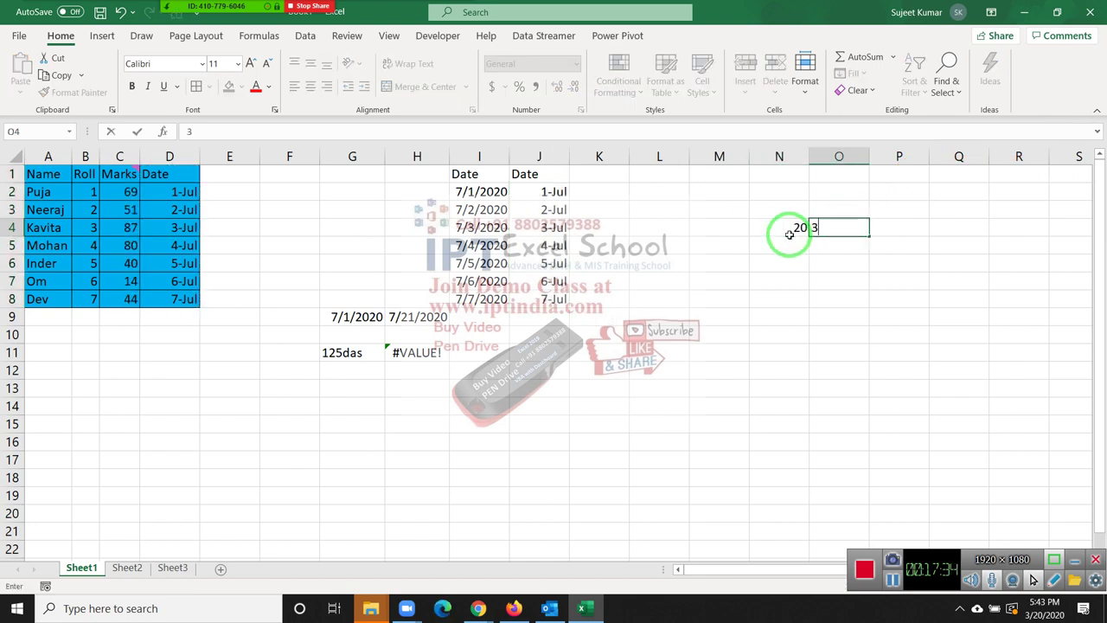
{"action": "key", "text": "ctrl+Return"}
Copy N4's 20, paste it over O4, then undo to restore 30.
{"action": "left_click", "coordinate": [788, 234]}
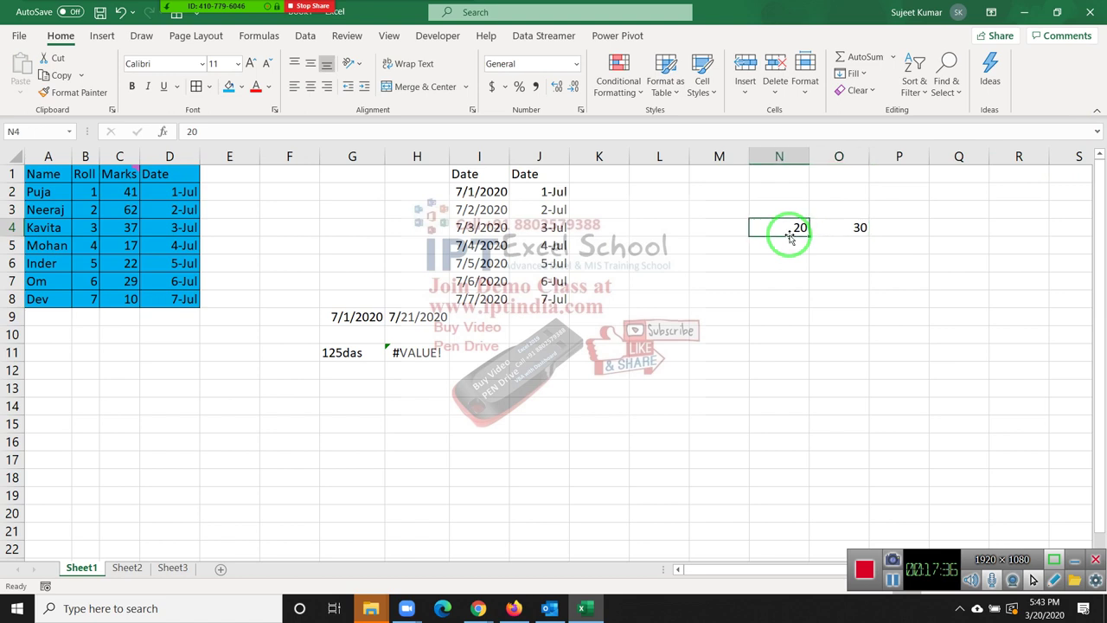
{"action": "key", "text": "ctrl+c"}
{"action": "key", "text": "Right"}
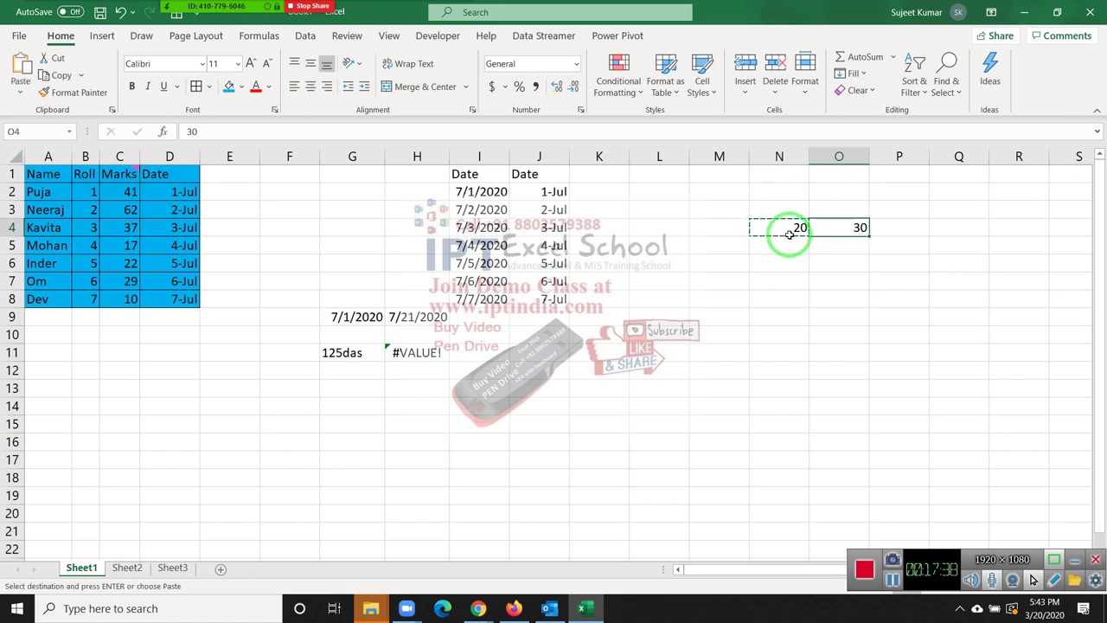
{"action": "key", "text": "ctrl+v"}
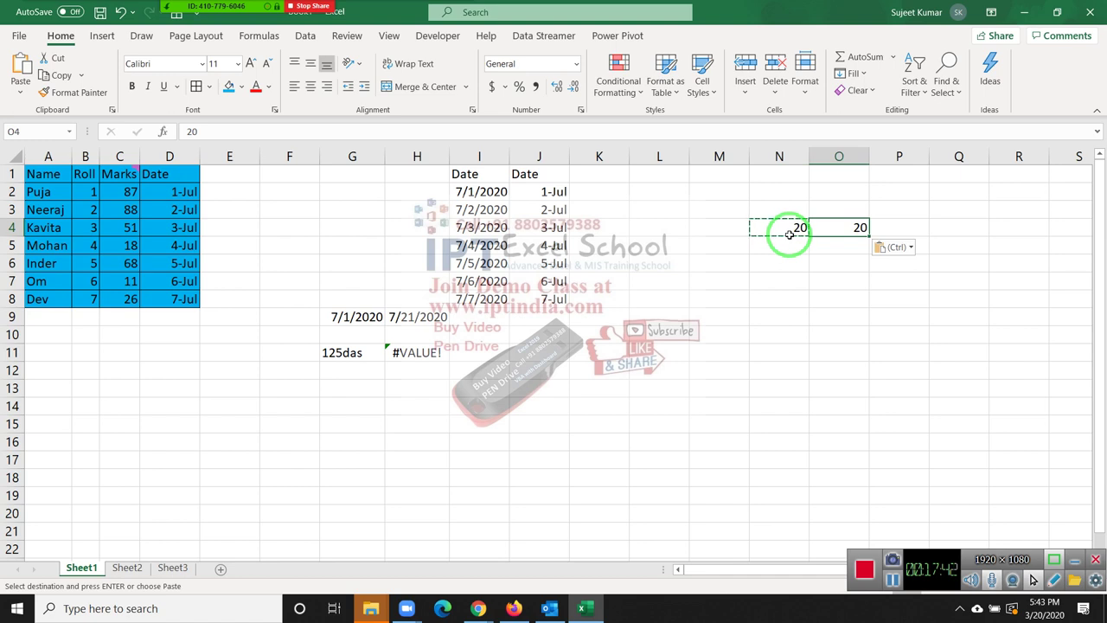
{"action": "key", "text": "ctrl+z"}
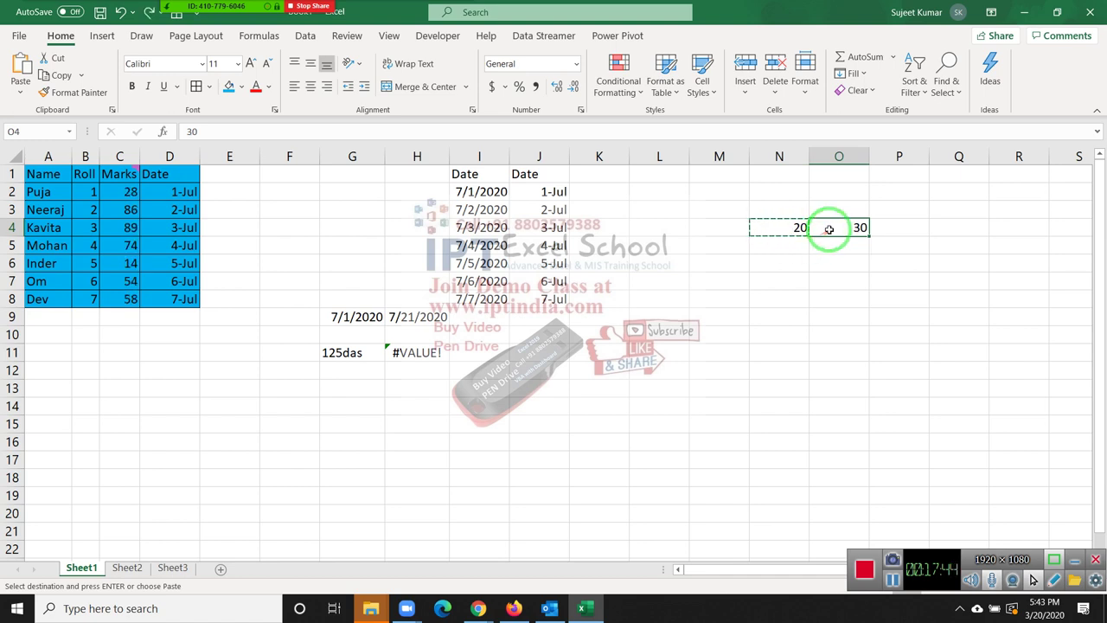
Paste N4's value onto O4 with the Add operation, making O4 read 50.
{"action": "right_click", "coordinate": [835, 228]}
{"action": "left_click", "coordinate": [899, 279]}
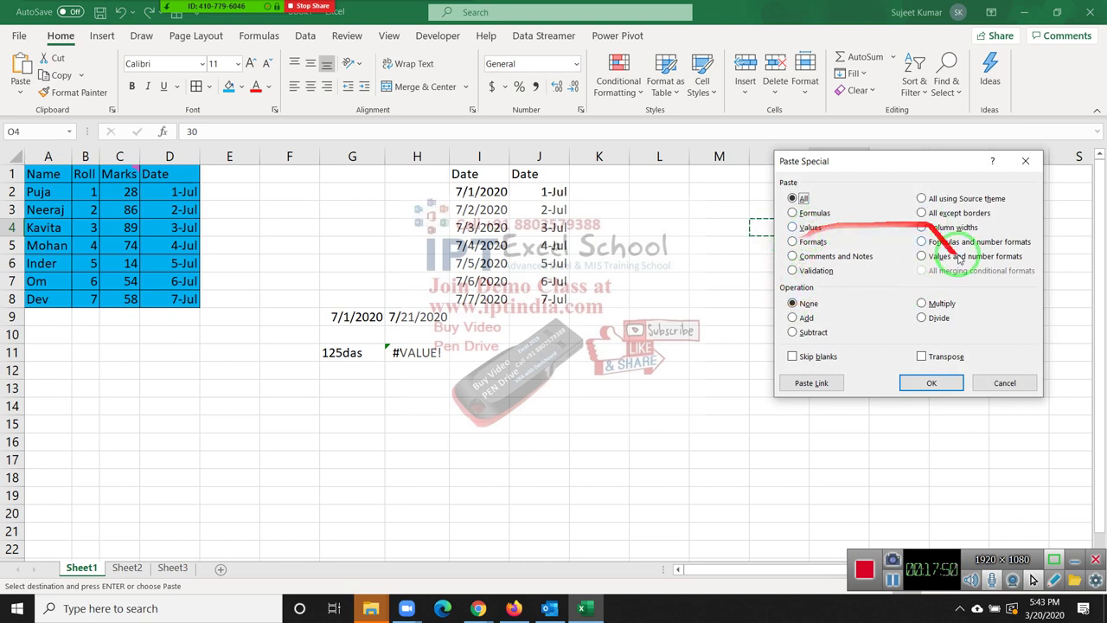
{"action": "left_click", "coordinate": [804, 318]}
{"action": "left_click_drag", "start_coordinate": [872, 167], "coordinate": [582, 199]}
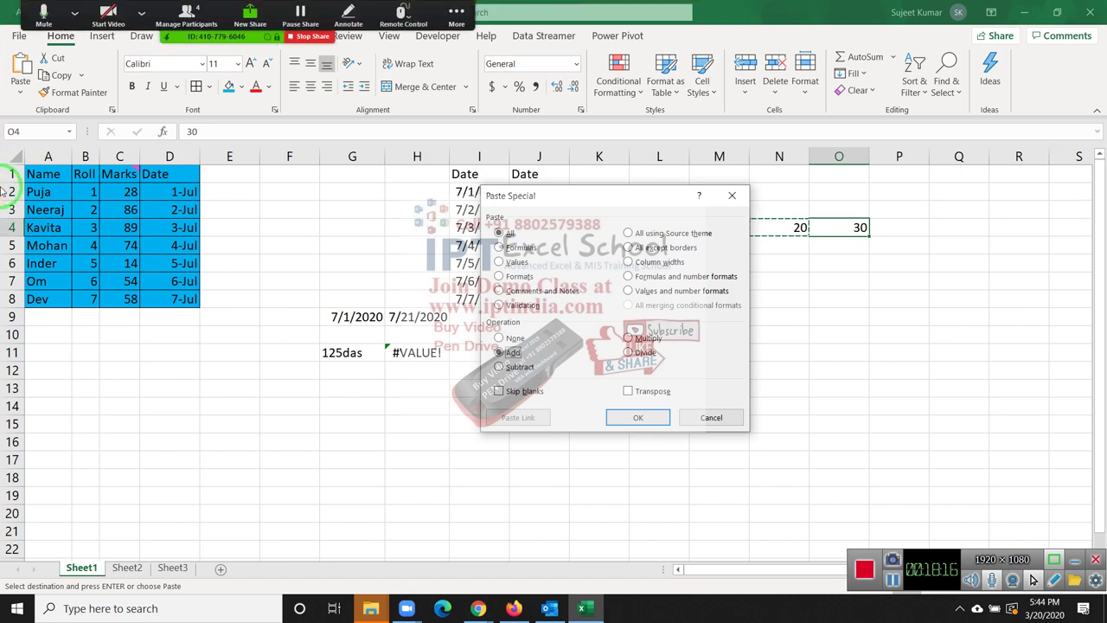
{"action": "left_click_drag", "start_coordinate": [78, 169], "coordinate": [89, 13]}
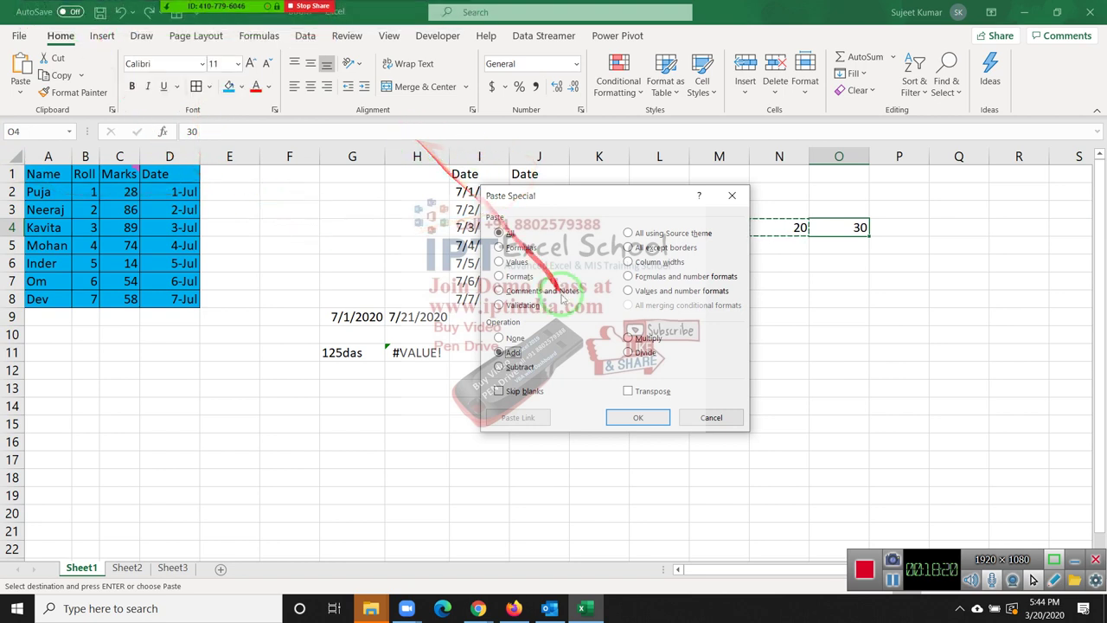
{"action": "left_click", "coordinate": [632, 424]}
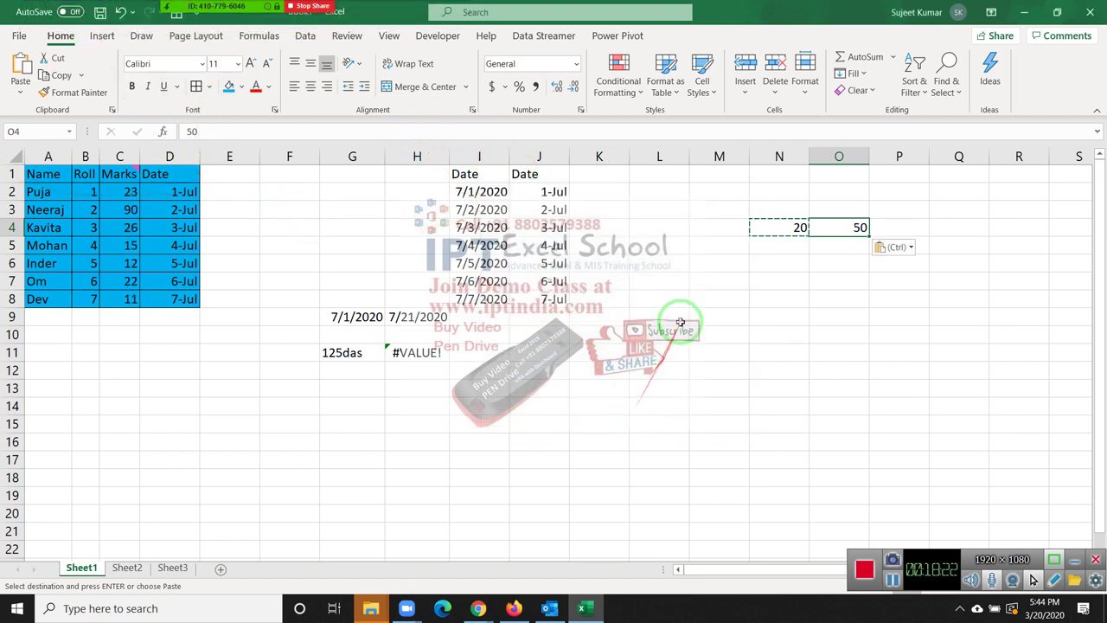
{"action": "left_click", "coordinate": [679, 276]}
Enter 60 in L7 and 36 in N7.
{"action": "type", "text": "50"}
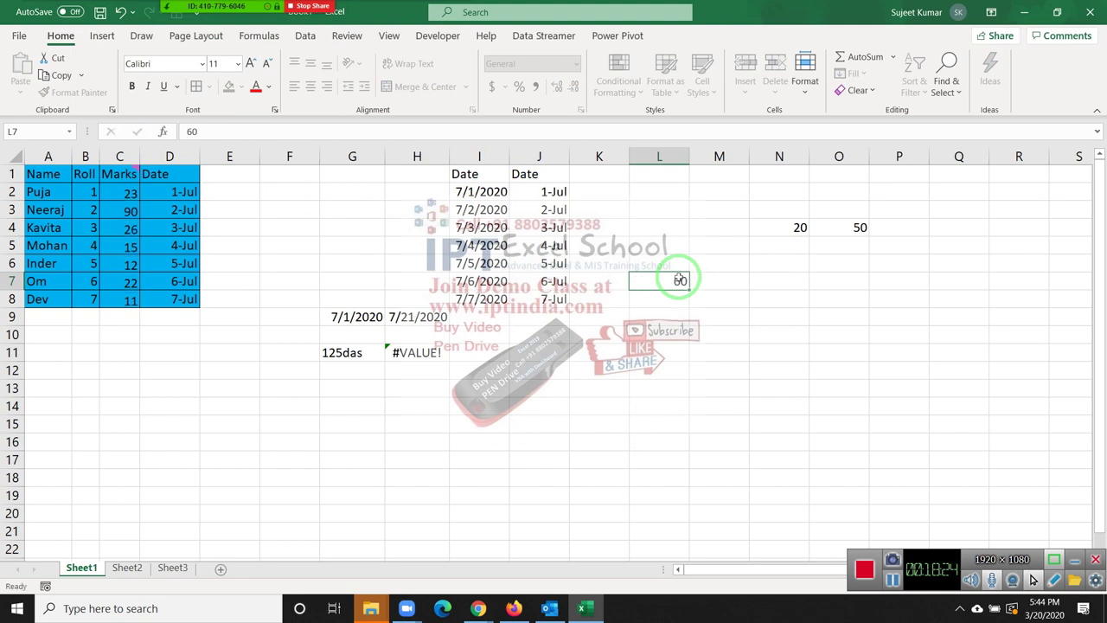
{"action": "key", "text": "Tab"}
{"action": "key", "text": "Tab"}
{"action": "type", "text": "36"}
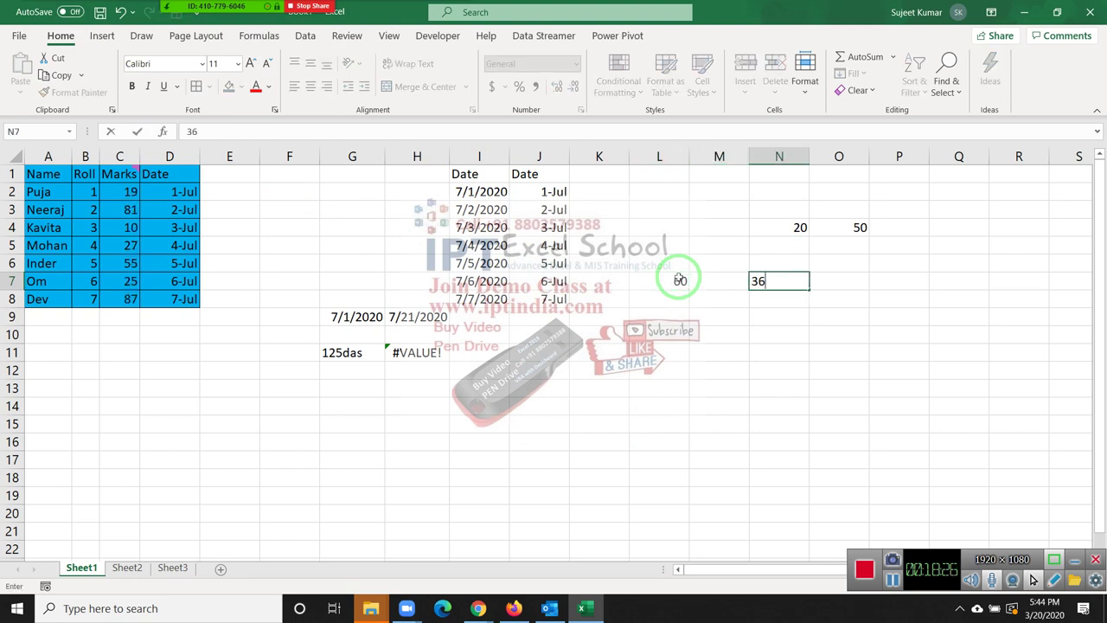
{"action": "key", "text": "ctrl+Return"}
Copy L7 and paste it onto N7 with the Divide operation, giving 0.6.
{"action": "left_click", "coordinate": [680, 280]}
{"action": "key", "text": "ctrl+c"}
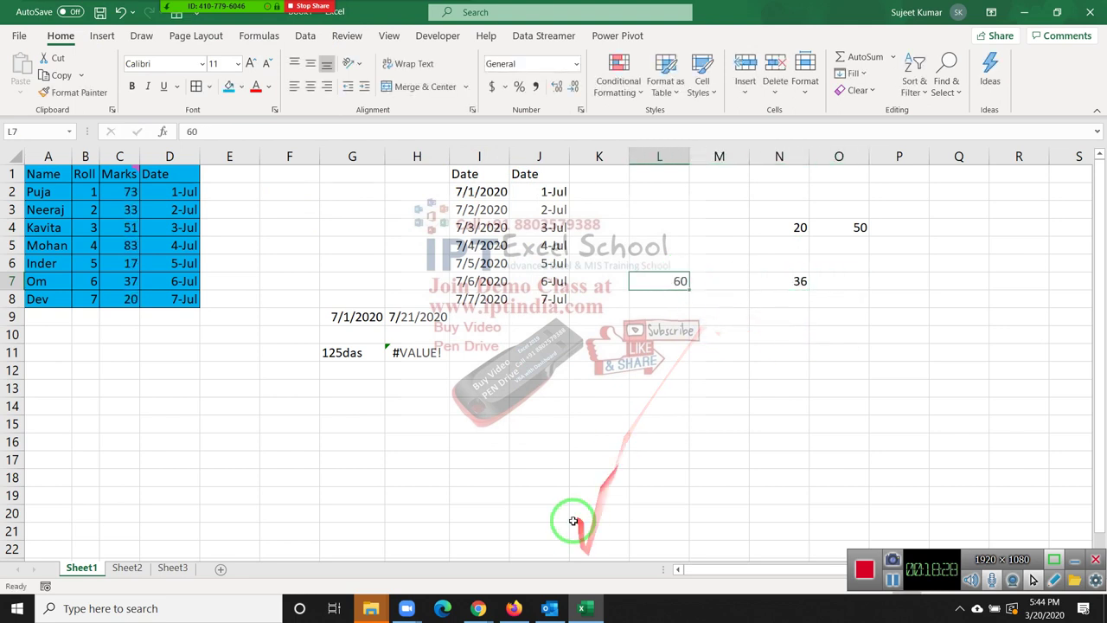
{"action": "left_click", "coordinate": [783, 282]}
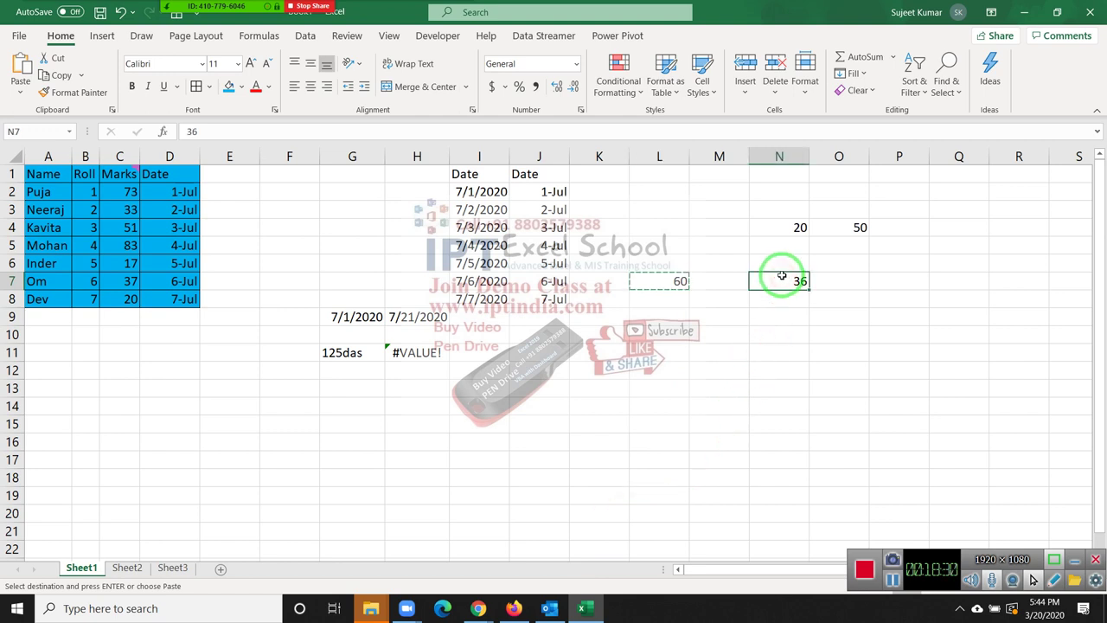
{"action": "right_click", "coordinate": [783, 282]}
{"action": "left_click", "coordinate": [822, 278]}
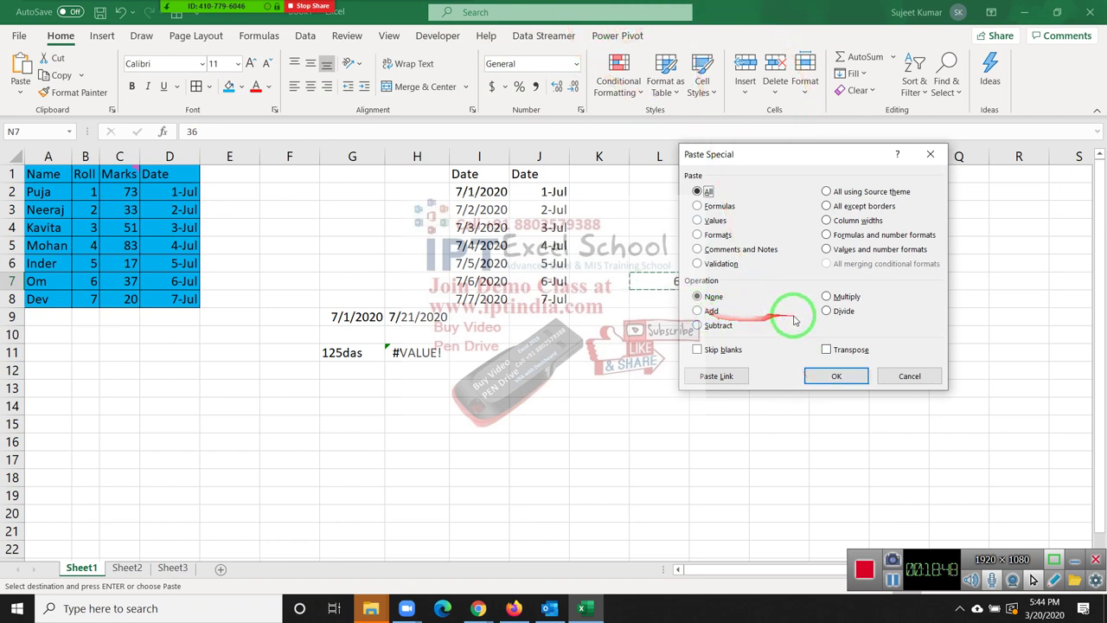
{"action": "left_click", "coordinate": [830, 311]}
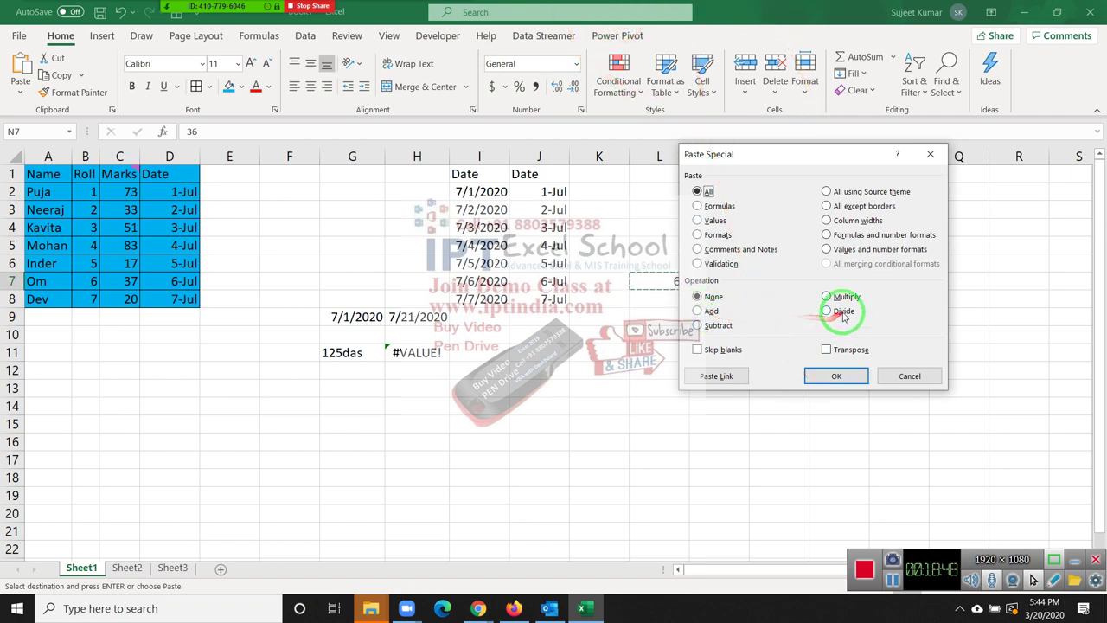
{"action": "left_click", "coordinate": [835, 374]}
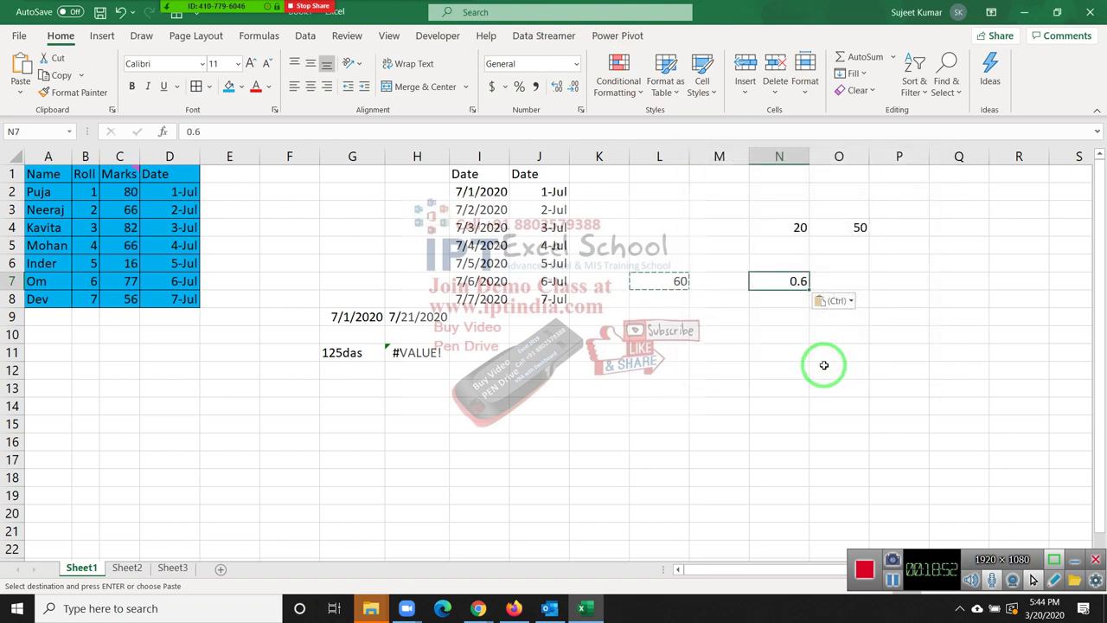